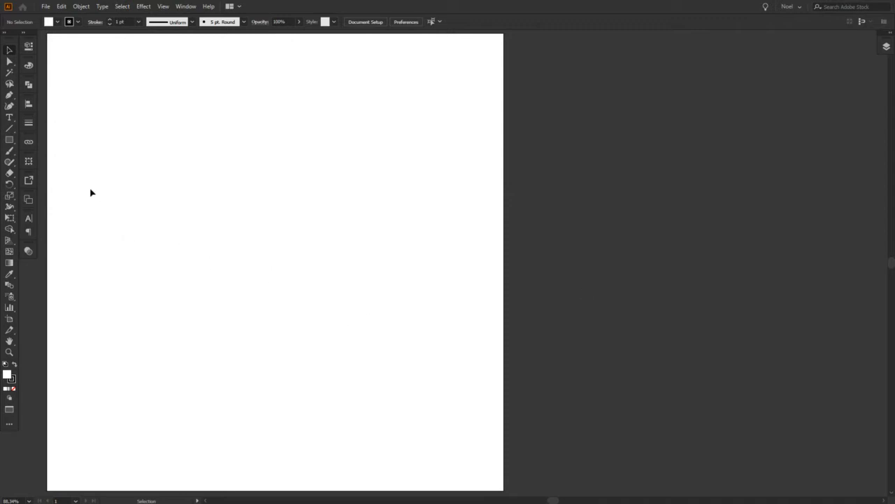
Step: Draw a rectangle about 4.6 by 8.3 cm and move its corners into an irregular quadrilateral that narrows toward the base
{"action": "left_click", "coordinate": [9, 141]}
{"action": "left_click_drag", "start_coordinate": [163, 176], "coordinate": [268, 366]}
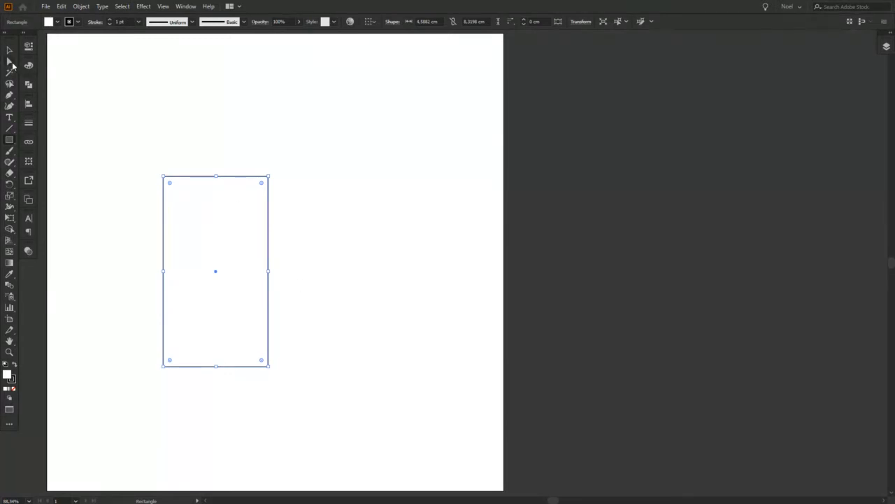
{"action": "left_click", "coordinate": [10, 63]}
{"action": "left_click", "coordinate": [270, 170]}
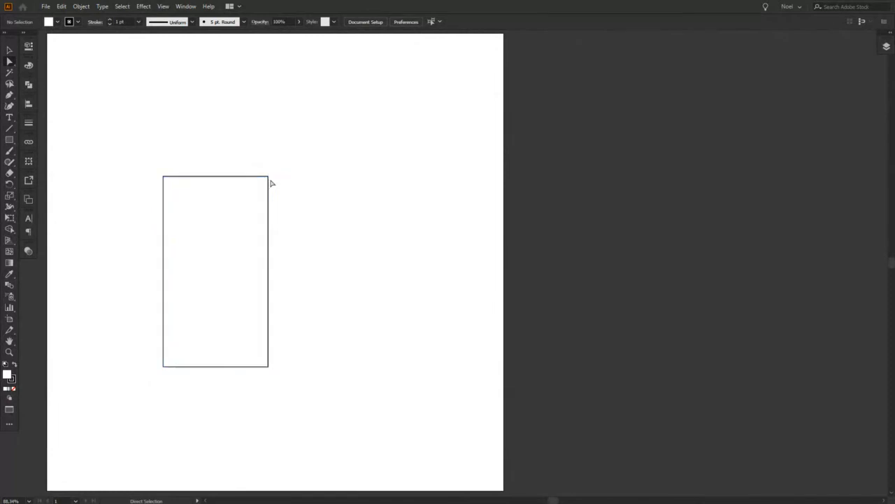
{"action": "left_click_drag", "start_coordinate": [267, 179], "coordinate": [248, 177]}
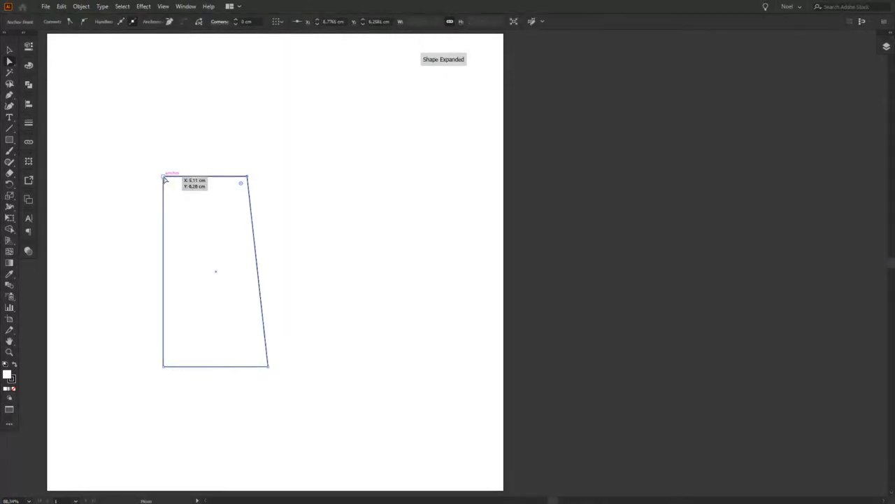
{"action": "left_click_drag", "start_coordinate": [163, 176], "coordinate": [134, 225]}
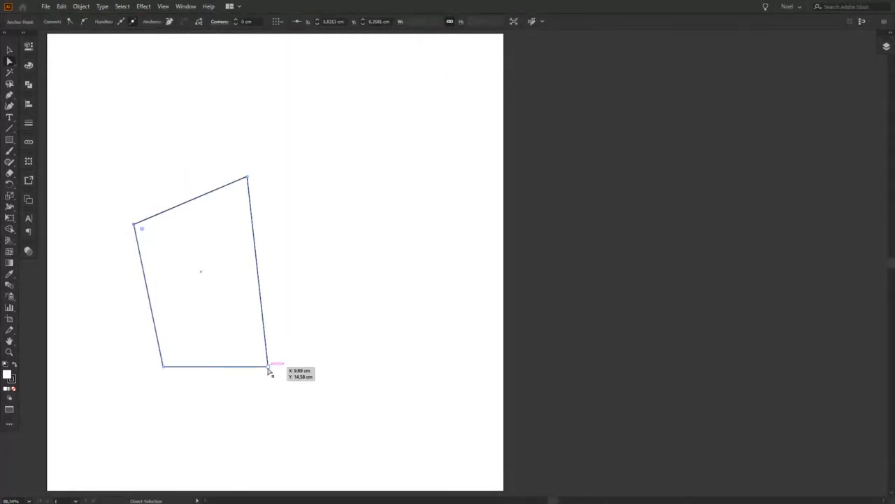
{"action": "left_click_drag", "start_coordinate": [268, 367], "coordinate": [234, 385]}
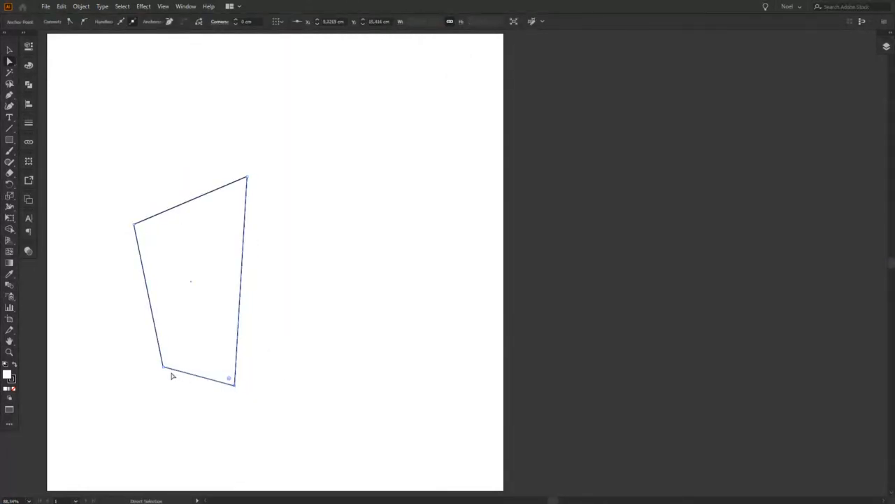
{"action": "left_click_drag", "start_coordinate": [163, 366], "coordinate": [163, 369]}
Step: Curve the quadrilateral's top, left and bottom edges outward with the Anchor Point tool to form a rounded outline
{"action": "left_click", "coordinate": [9, 98]}
{"action": "left_click", "coordinate": [10, 98]}
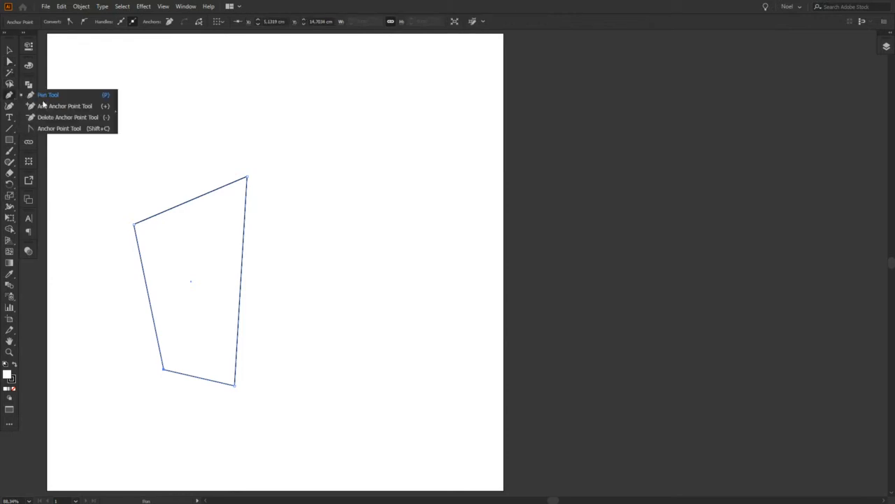
{"action": "left_click", "coordinate": [56, 128]}
{"action": "left_click_drag", "start_coordinate": [196, 202], "coordinate": [172, 169]}
{"action": "left_click_drag", "start_coordinate": [147, 291], "coordinate": [134, 298]}
{"action": "mouse_move", "coordinate": [196, 380]}
{"action": "left_mouse_down"}
{"action": "mouse_move", "coordinate": [217, 392]}
{"action": "mouse_move", "coordinate": [211, 383]}
{"action": "left_mouse_up"}
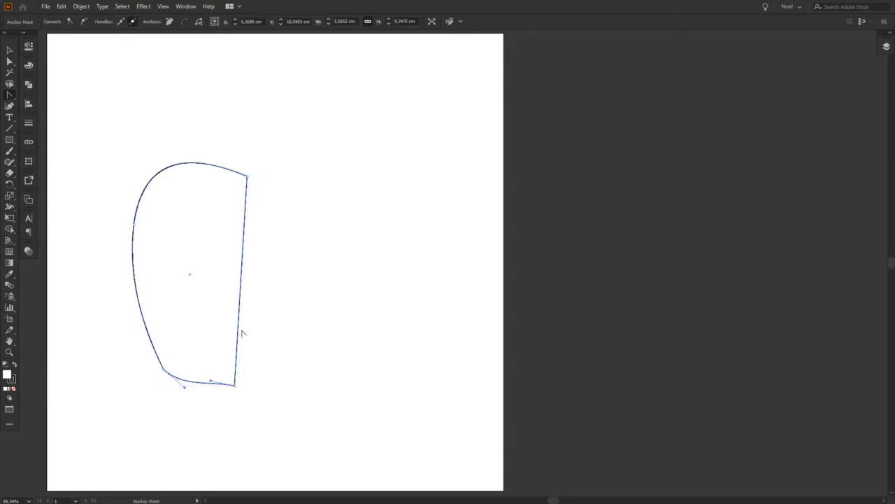
Step: Bend the shape's straight right edge into a gentle S-curve with the Anchor Point tool
{"action": "key", "text": "a"}
{"action": "left_click", "coordinate": [235, 384]}
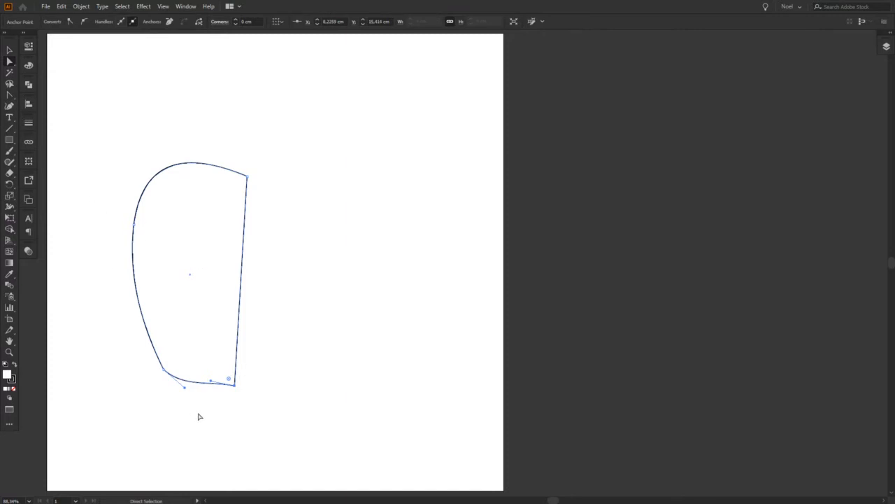
{"action": "left_click", "coordinate": [7, 97]}
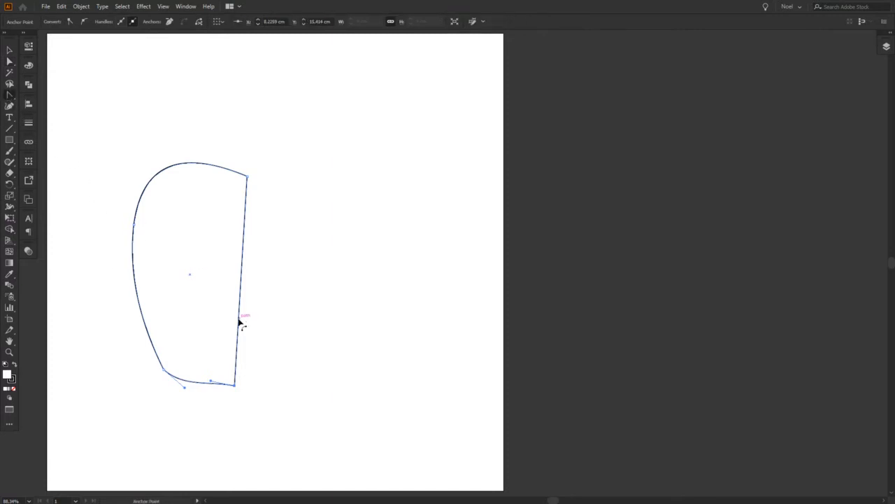
{"action": "left_click_drag", "start_coordinate": [240, 320], "coordinate": [215, 255]}
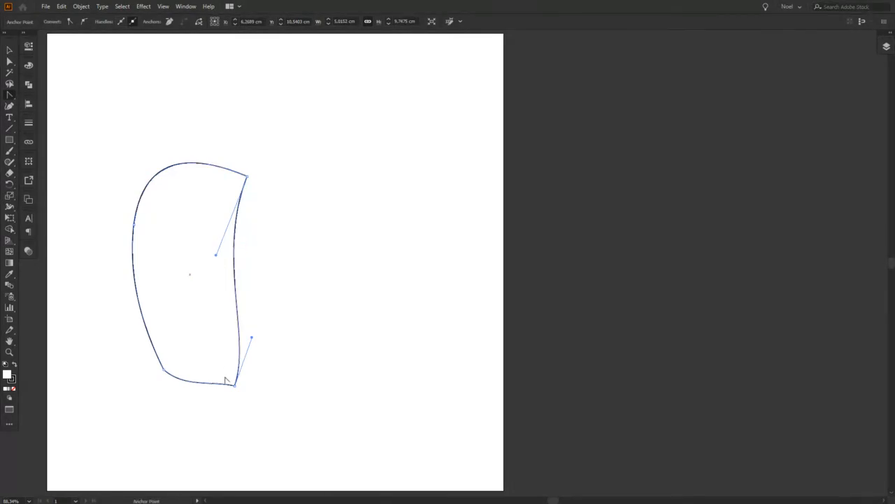
{"action": "left_click", "coordinate": [6, 50]}
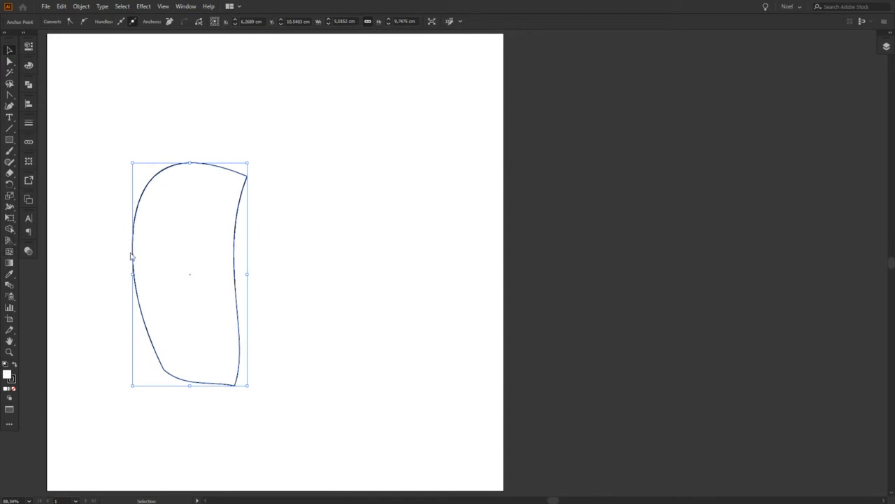
Step: Add four lengthwise mesh lines to the shape with the Mesh tool, placing their points along the top edge
{"action": "key", "text": "u"}
{"action": "left_click", "coordinate": [139, 204]}
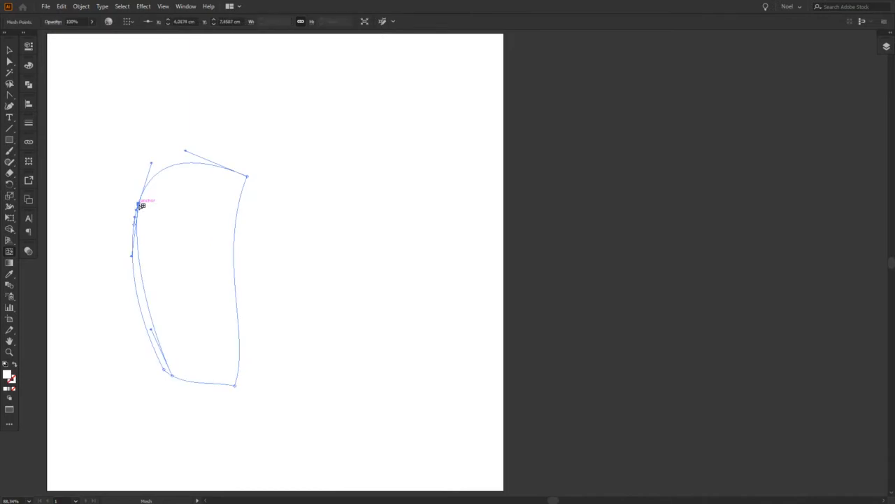
{"action": "left_click", "coordinate": [163, 170]}
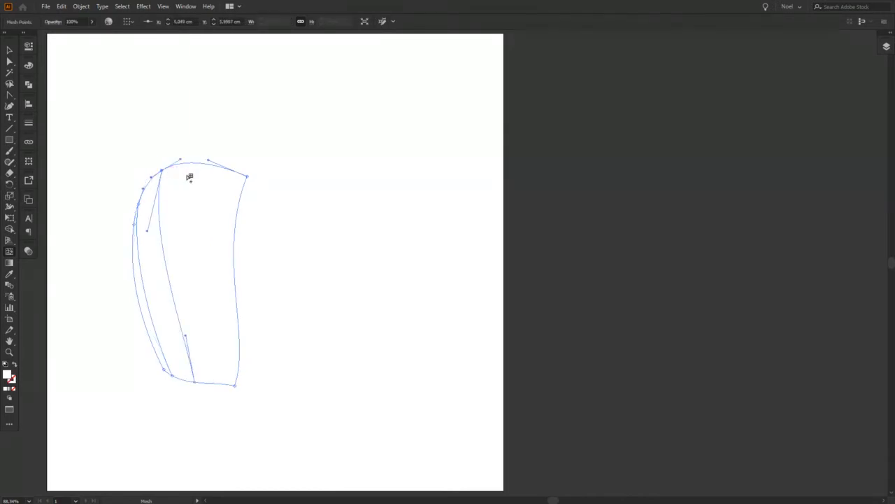
{"action": "left_click", "coordinate": [192, 163]}
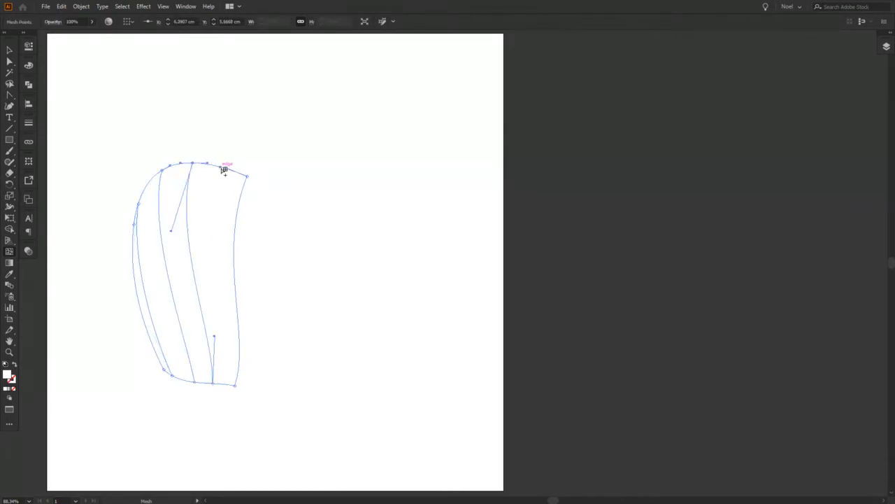
{"action": "left_click", "coordinate": [224, 169]}
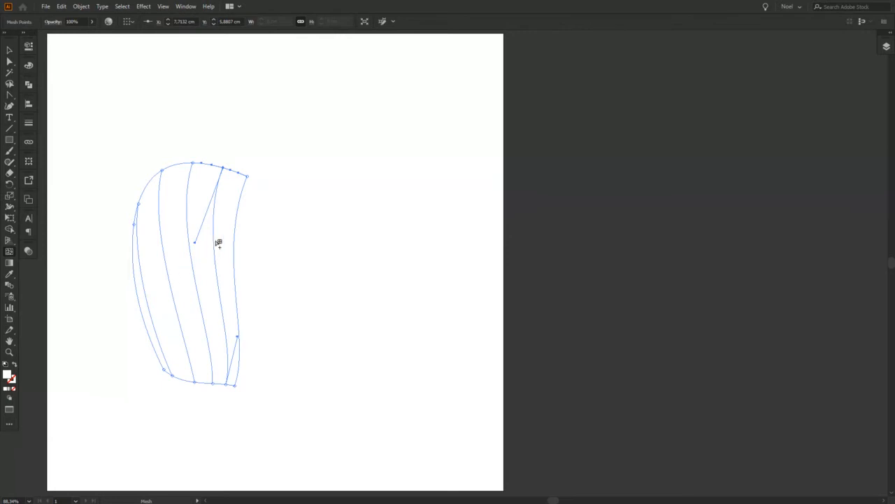
Step: Add four crosswise mesh lines to the shape, placing their points down its right edge
{"action": "left_click", "coordinate": [235, 219]}
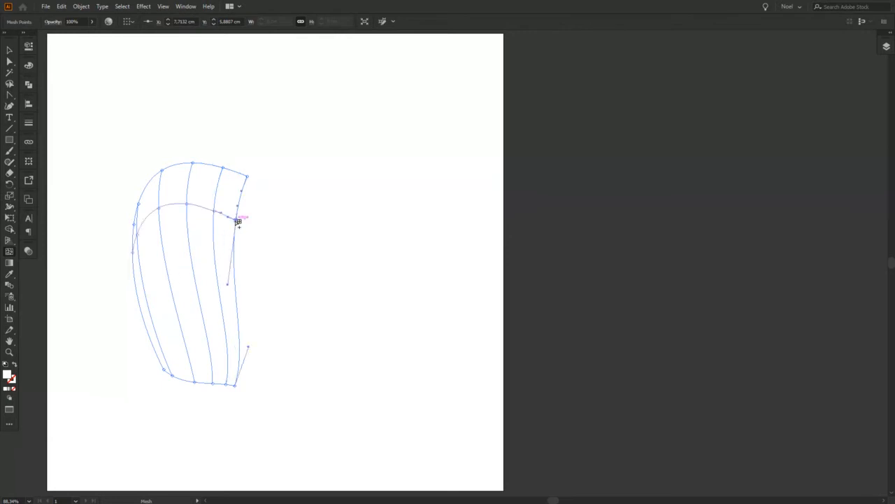
{"action": "left_click", "coordinate": [235, 265]}
{"action": "left_click", "coordinate": [241, 324]}
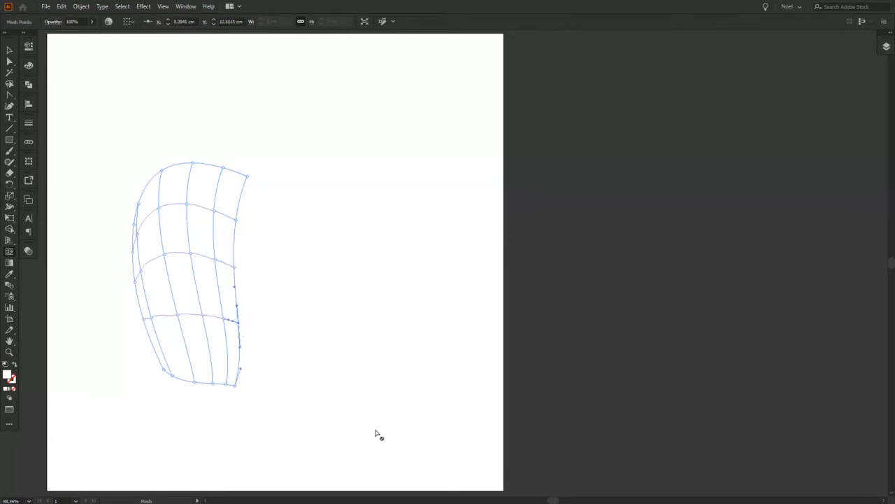
{"action": "left_click", "coordinate": [240, 353]}
{"action": "left_click", "coordinate": [8, 52]}
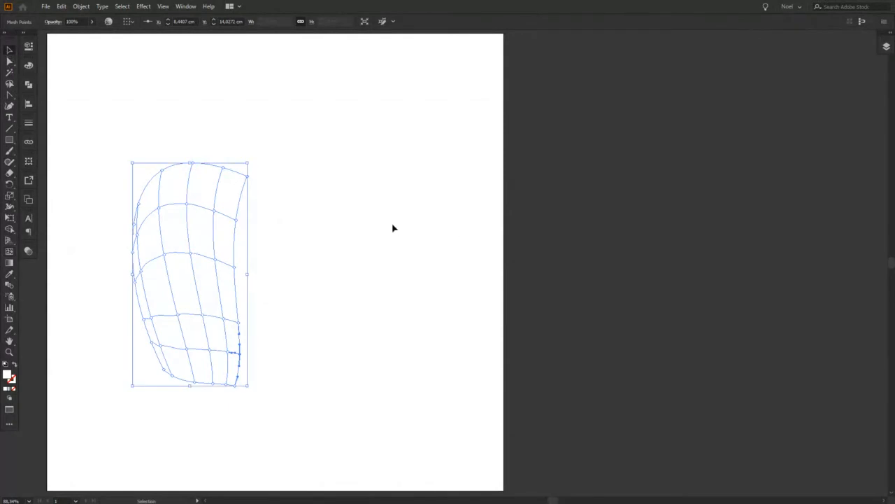
Step: Try to apply a black stroke to the whole mesh object
{"action": "key", "text": "Delete"}
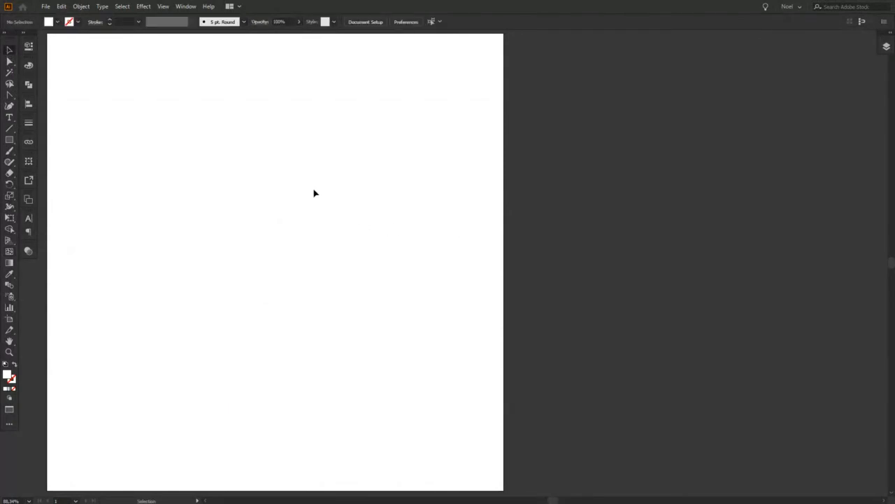
{"action": "left_click_drag", "start_coordinate": [312, 144], "coordinate": [118, 332]}
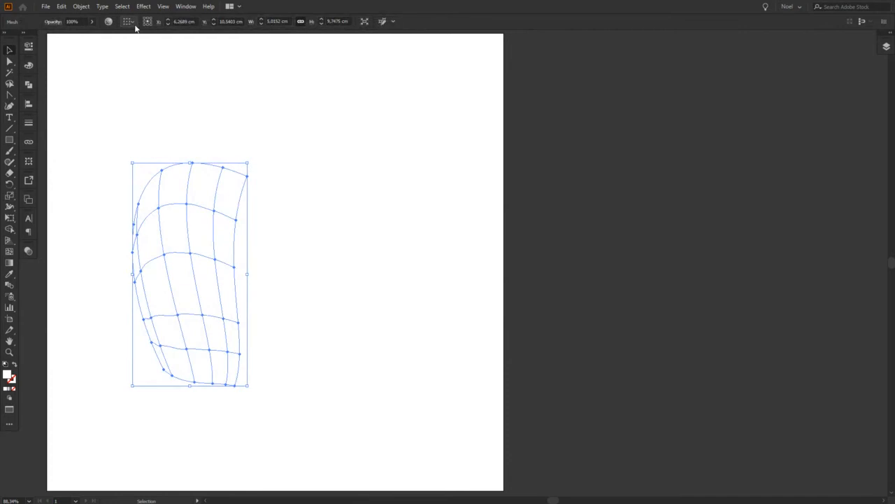
{"action": "key", "text": "F6"}
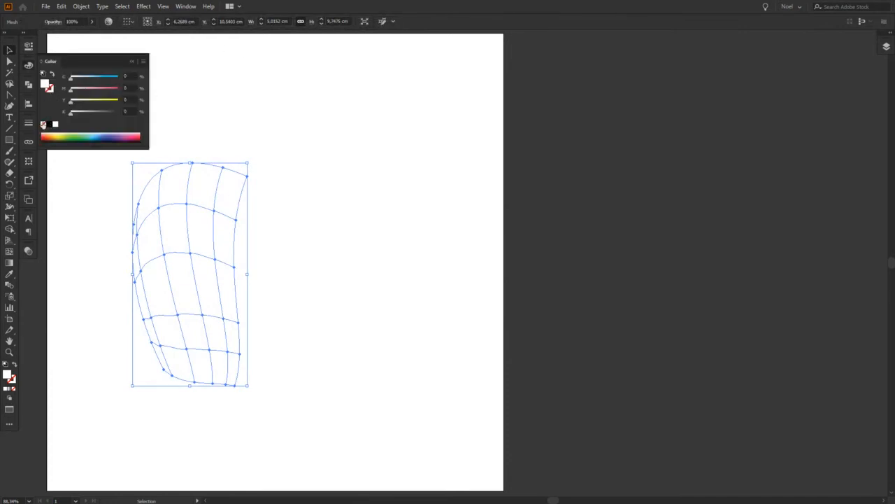
{"action": "left_click", "coordinate": [49, 91]}
{"action": "left_click", "coordinate": [49, 124]}
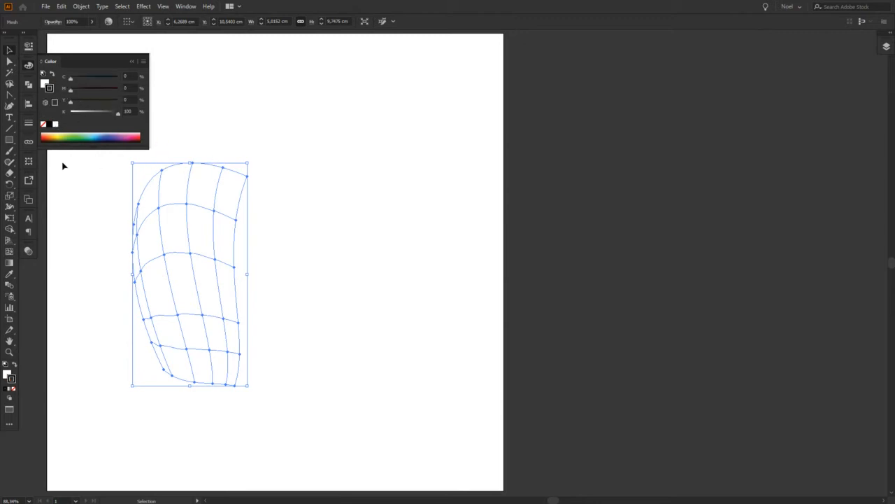
{"action": "left_click", "coordinate": [208, 121]}
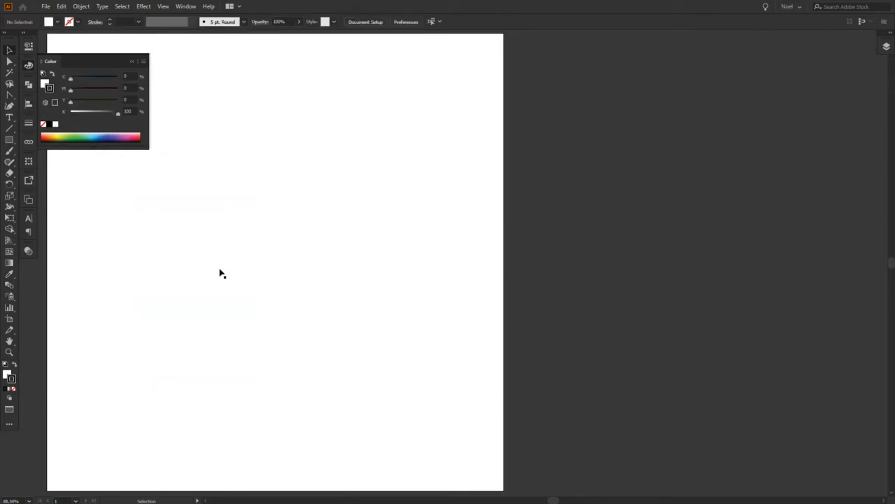
Step: Display the mesh in Outline view, close the colour settings and deselect the mesh
{"action": "left_click_drag", "start_coordinate": [251, 152], "coordinate": [144, 276]}
{"action": "key", "text": "ctrl+y"}
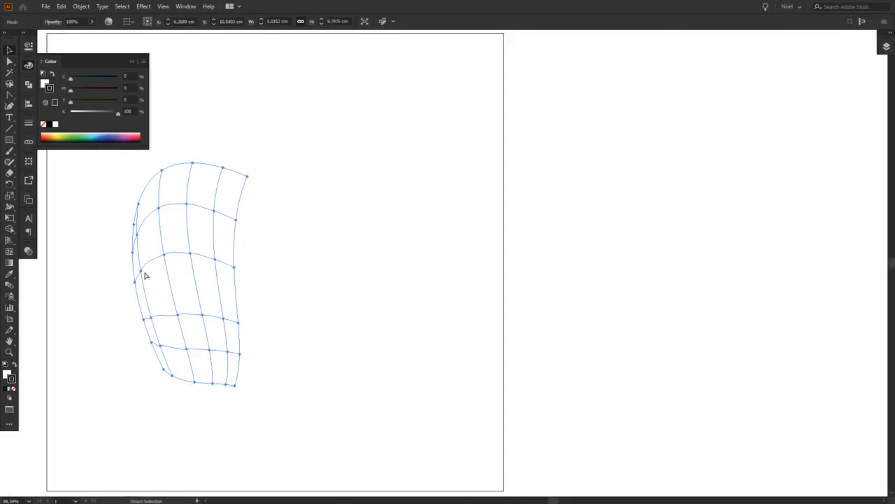
{"action": "left_click", "coordinate": [131, 65]}
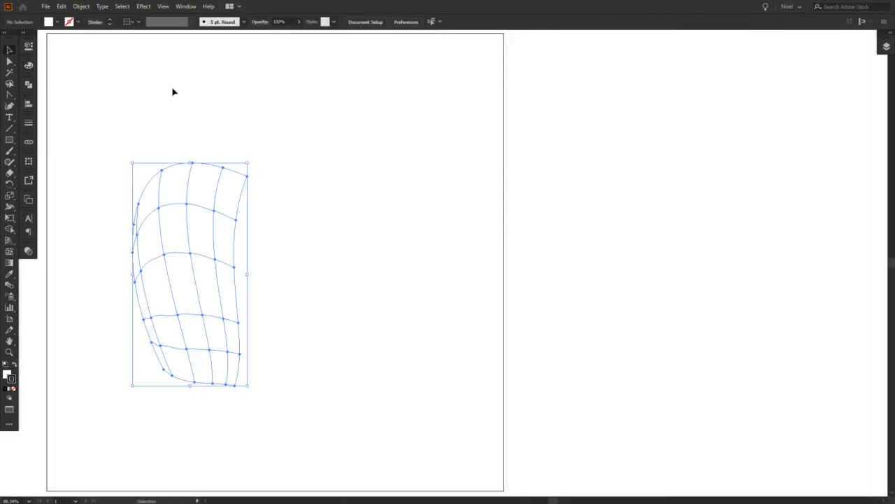
{"action": "left_click", "coordinate": [172, 91]}
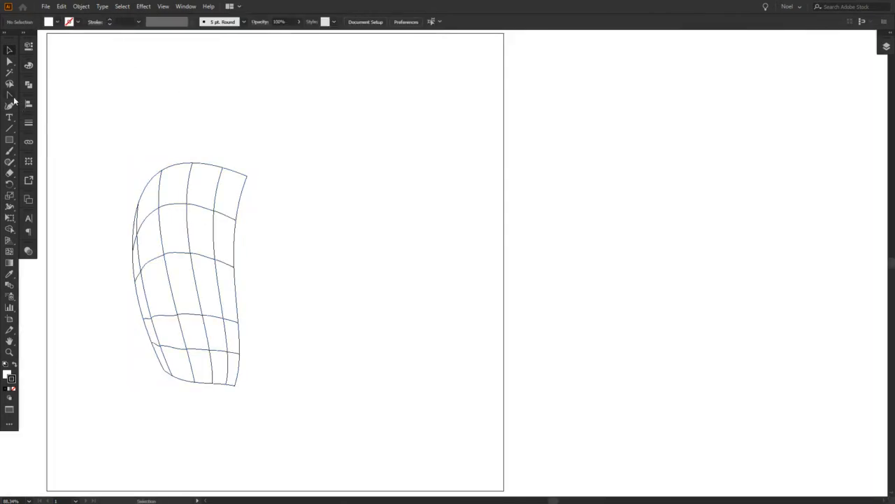
Step: Draw a rectangle about 4.4 by 9.2 cm from the mesh's upper-right corner, snap its lower-left corner to the mesh and move its right corners inward
{"action": "left_click", "coordinate": [10, 140]}
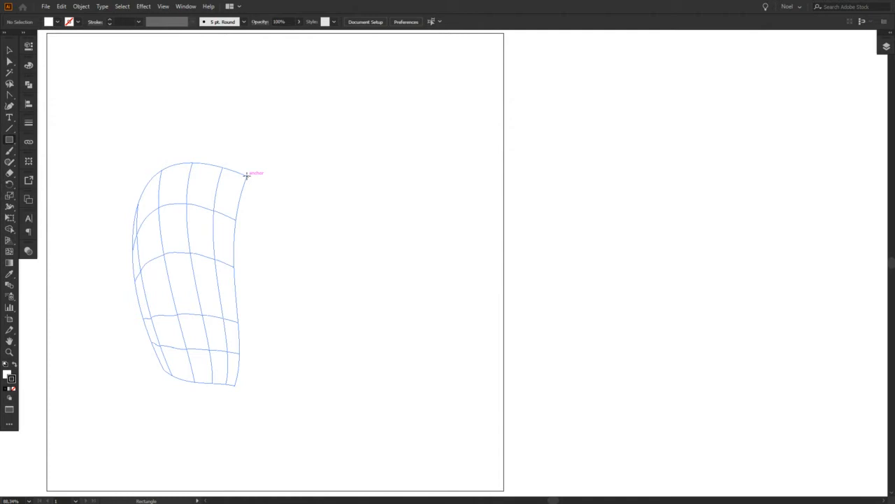
{"action": "left_click_drag", "start_coordinate": [246, 175], "coordinate": [348, 384]}
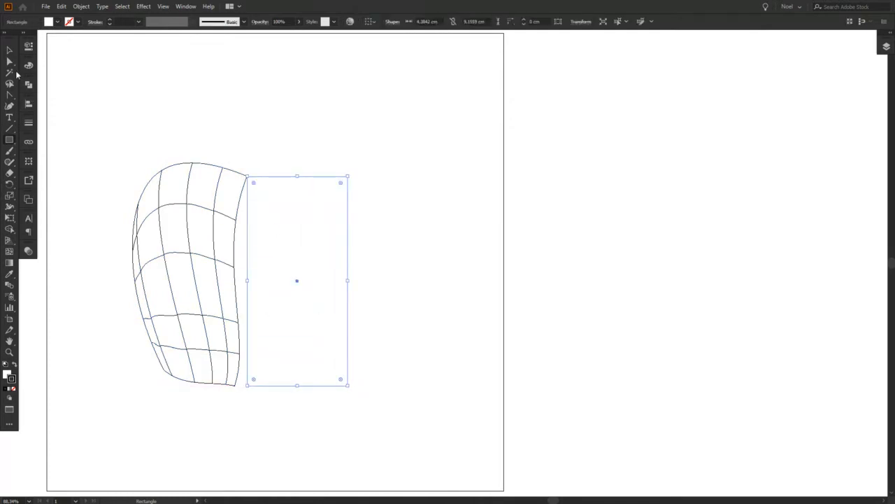
{"action": "left_click", "coordinate": [10, 62]}
{"action": "left_click", "coordinate": [268, 173]}
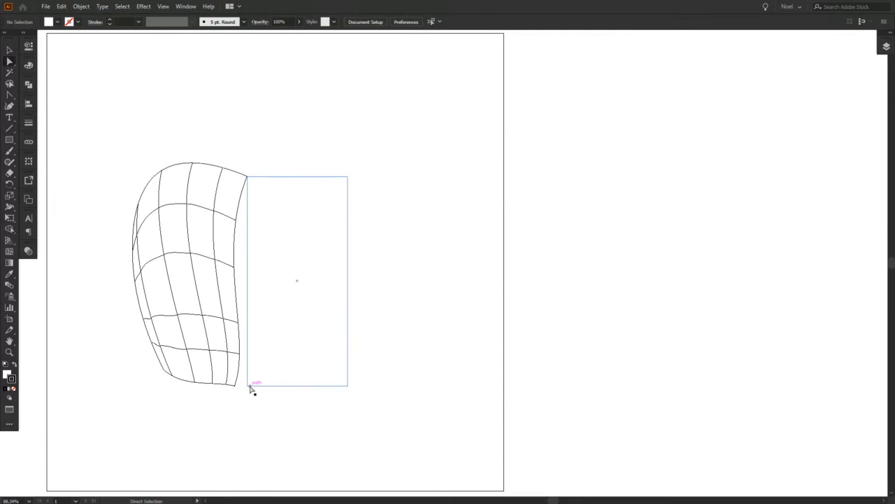
{"action": "left_click_drag", "start_coordinate": [250, 386], "coordinate": [235, 385]}
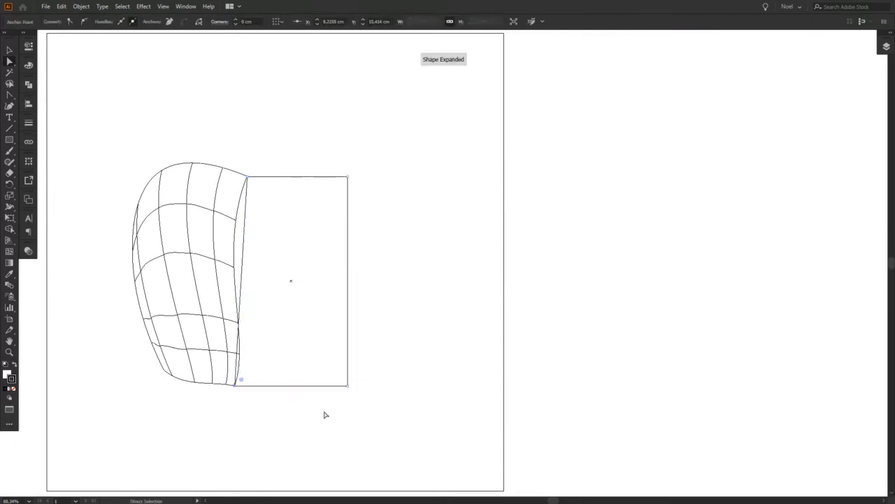
{"action": "left_click_drag", "start_coordinate": [347, 385], "coordinate": [305, 372]}
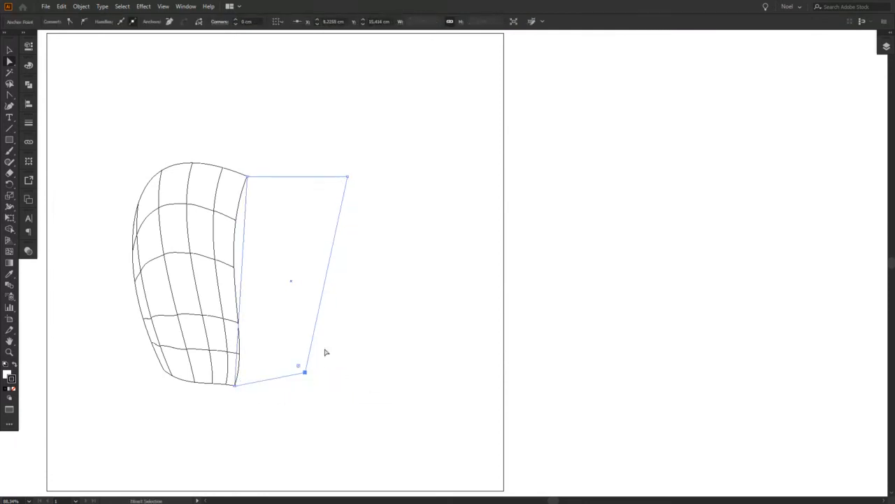
{"action": "left_click_drag", "start_coordinate": [348, 178], "coordinate": [336, 175]}
Step: Curve the new shape's top, right and bottom edges with the Anchor Point tool to form the object's rounded right half
{"action": "key", "text": "shift+c"}
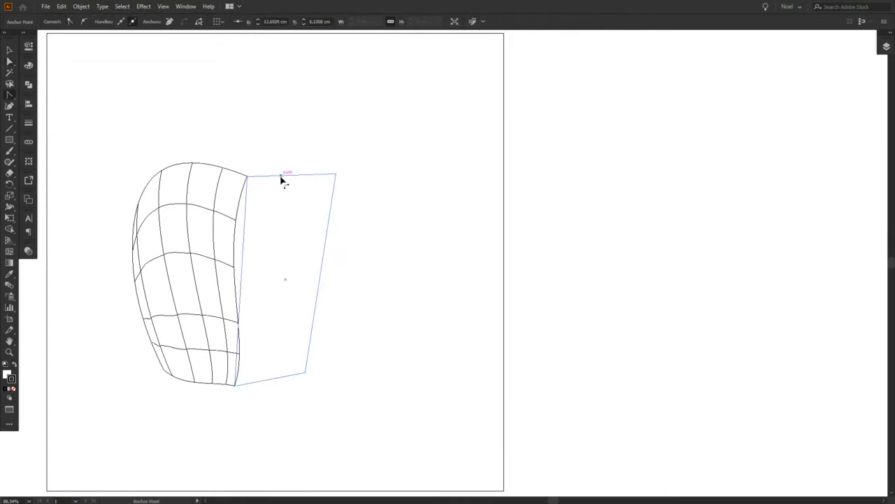
{"action": "left_click_drag", "start_coordinate": [281, 180], "coordinate": [301, 178]}
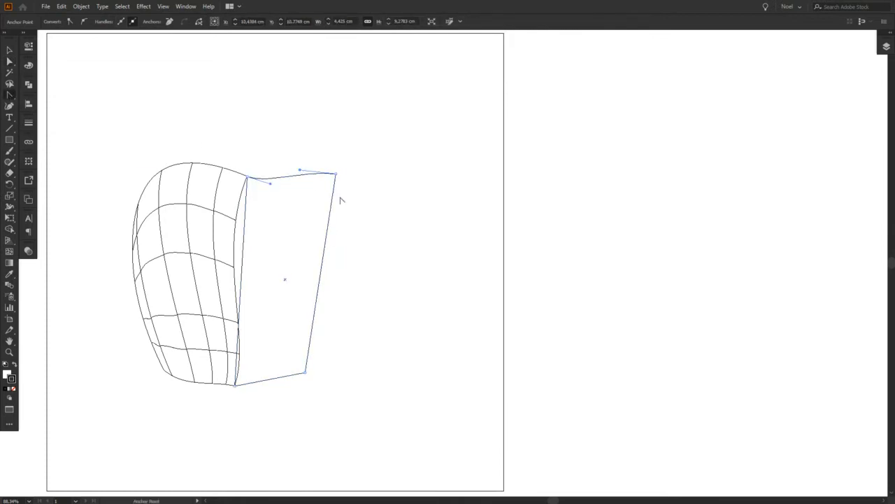
{"action": "left_click_drag", "start_coordinate": [332, 231], "coordinate": [366, 231]}
{"action": "left_click_drag", "start_coordinate": [314, 176], "coordinate": [308, 168]}
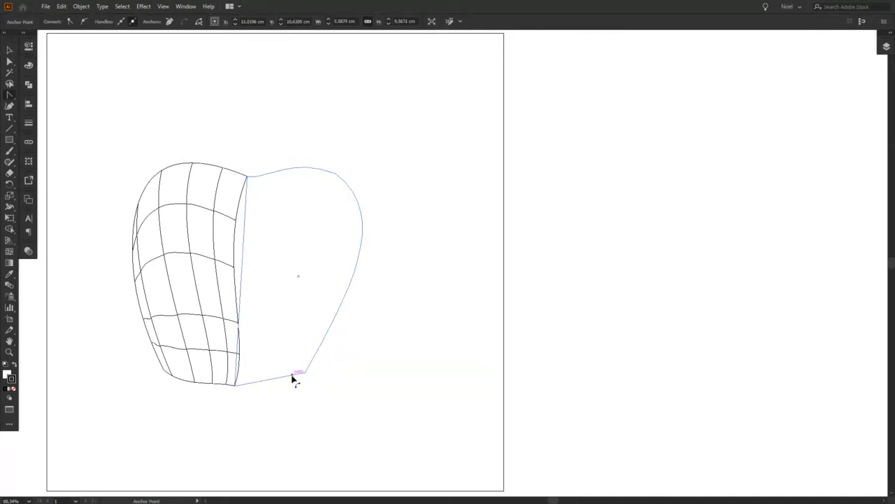
{"action": "left_click_drag", "start_coordinate": [294, 379], "coordinate": [297, 385]}
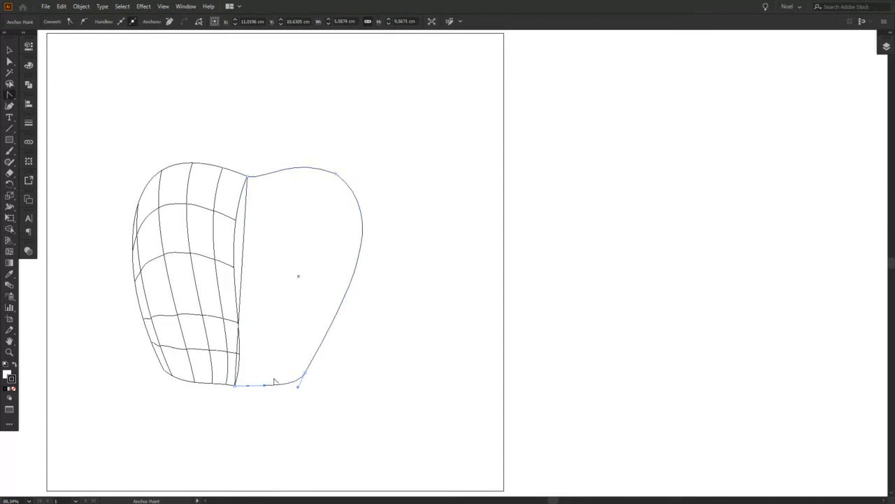
Step: Curve the right shape's inner edge with the Anchor Point tool so it follows the right edge of the existing mesh
{"action": "key", "text": "a"}
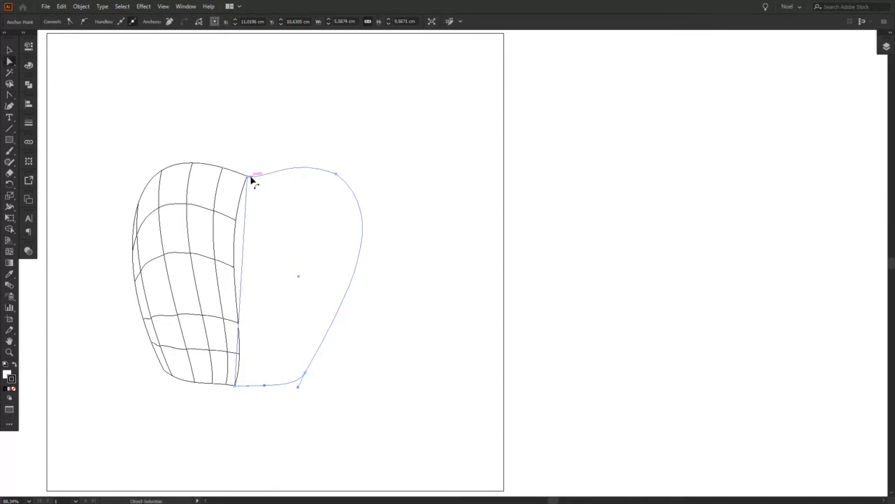
{"action": "left_click", "coordinate": [248, 176]}
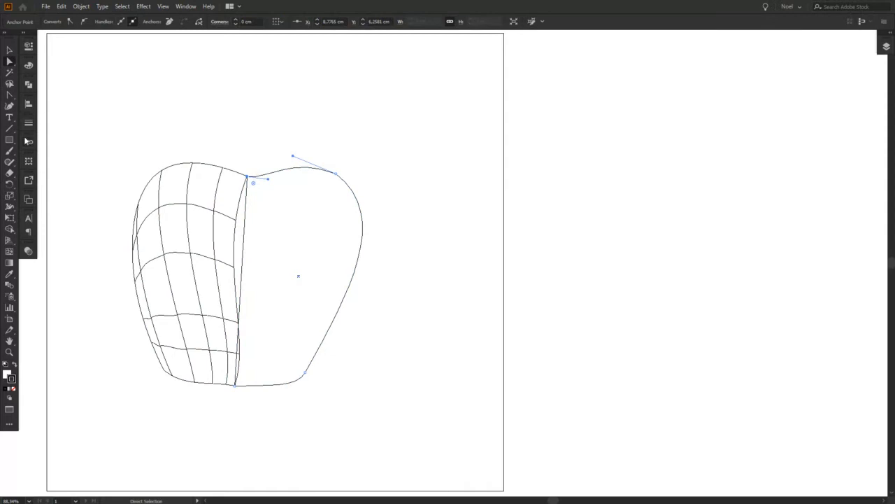
{"action": "key", "text": "shift+c"}
{"action": "left_click_drag", "start_coordinate": [243, 237], "coordinate": [227, 240]}
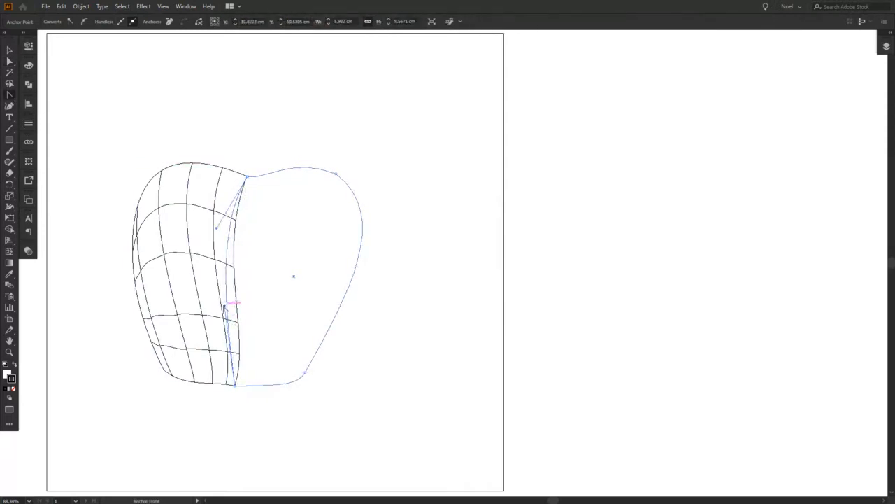
{"action": "left_click_drag", "start_coordinate": [225, 307], "coordinate": [238, 315]}
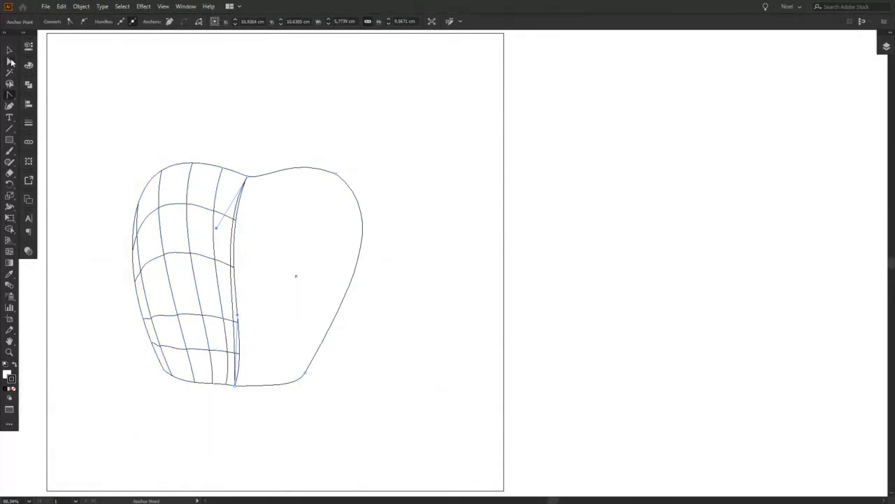
{"action": "left_click", "coordinate": [11, 62]}
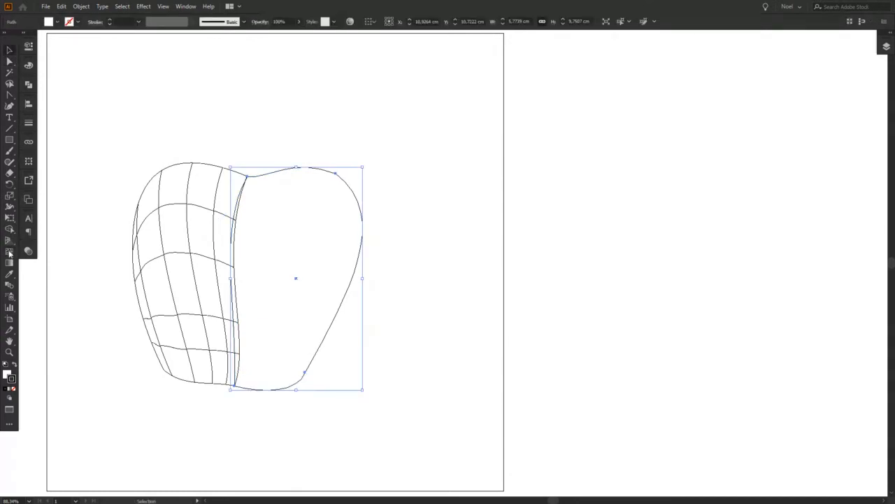
Step: Convert the right half into a gradient mesh with three vertical and four horizontal mesh lines
{"action": "left_click", "coordinate": [9, 251]}
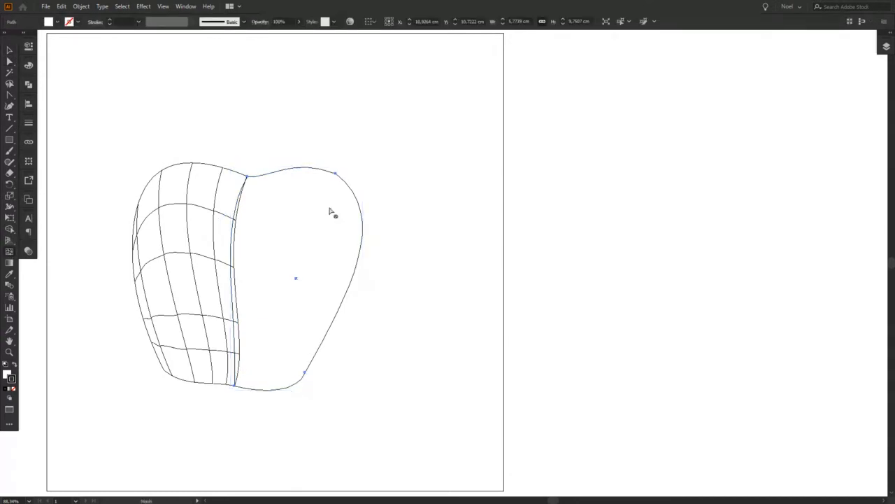
{"action": "left_click", "coordinate": [296, 171]}
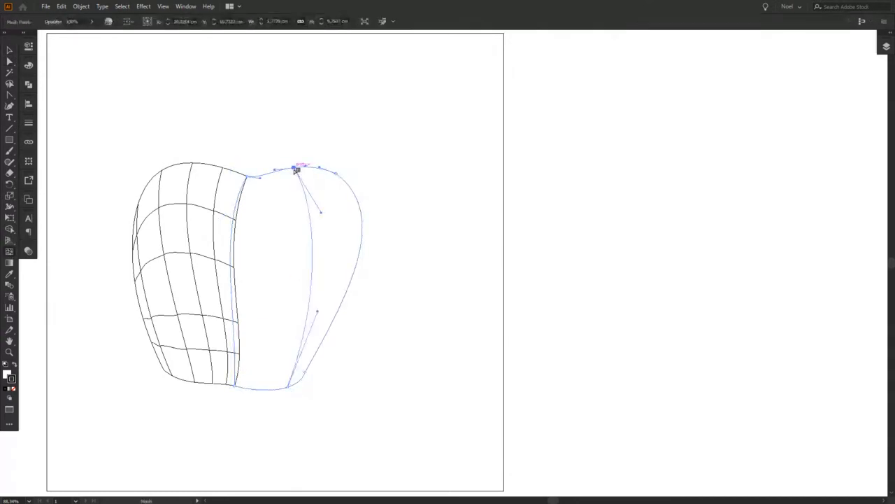
{"action": "left_click", "coordinate": [324, 170]}
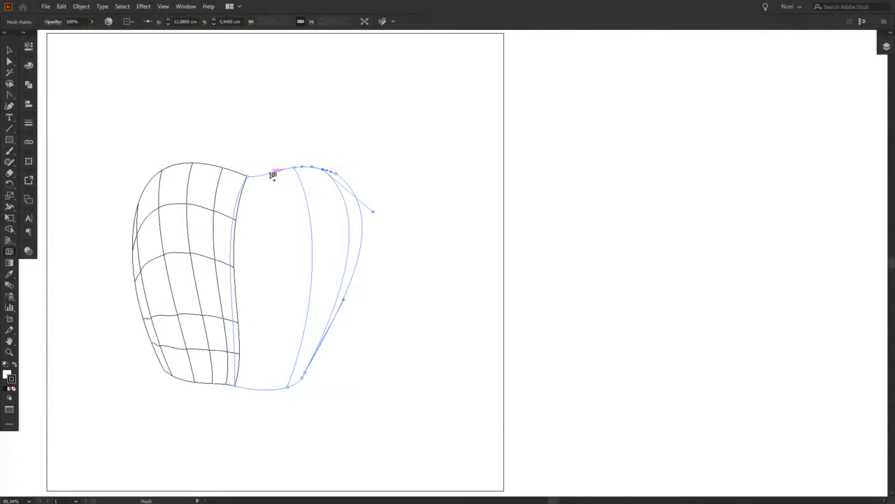
{"action": "left_click", "coordinate": [273, 175]}
{"action": "left_click", "coordinate": [362, 210]}
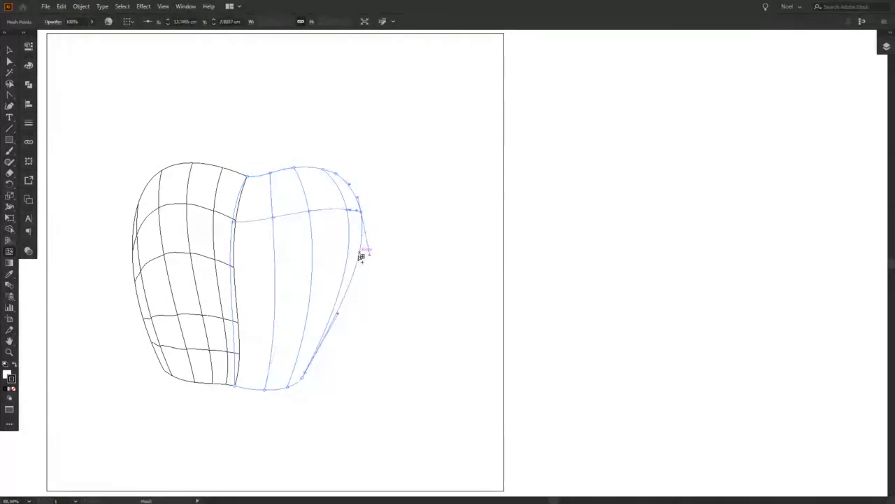
{"action": "left_click", "coordinate": [355, 268]}
{"action": "left_click", "coordinate": [334, 317]}
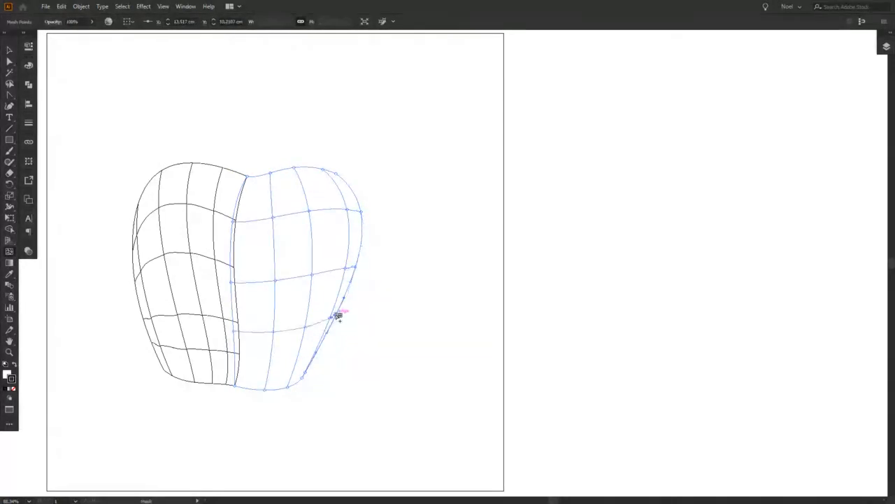
{"action": "left_click", "coordinate": [320, 350]}
Step: Move the new mesh's lower inner-edge points to meet the ends of the left mesh's horizontal lines
{"action": "left_click_drag", "start_coordinate": [232, 282], "coordinate": [235, 268]}
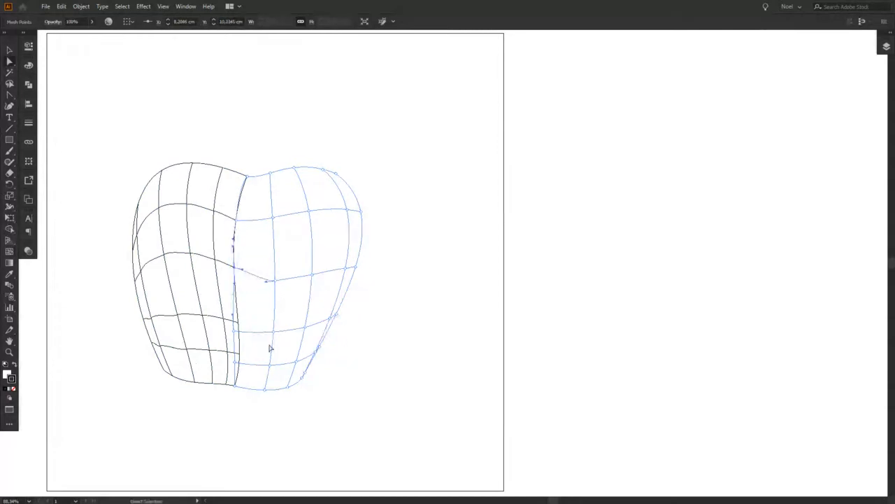
{"action": "left_click_drag", "start_coordinate": [233, 330], "coordinate": [238, 323]}
{"action": "left_click_drag", "start_coordinate": [237, 362], "coordinate": [243, 357]}
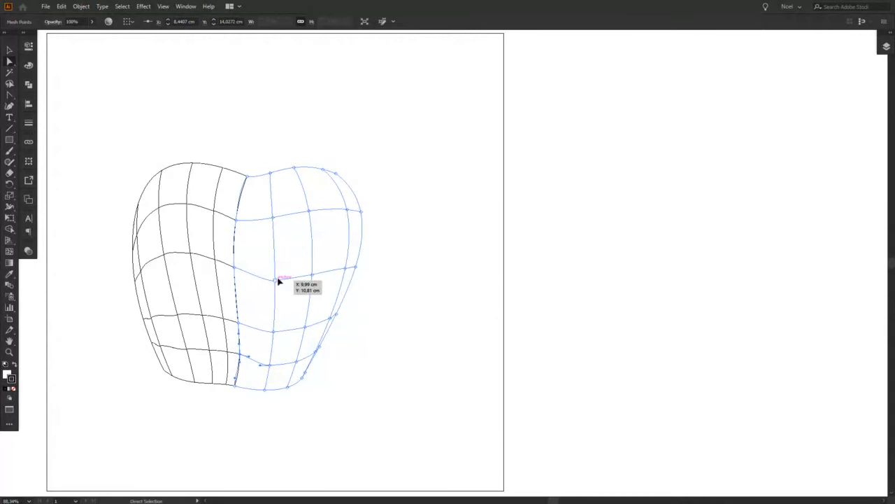
Step: Shift the second and fourth rows' mesh points on the right mesh's first vertical line to even the rows, and deselect the mesh
{"action": "left_click_drag", "start_coordinate": [278, 280], "coordinate": [279, 275]}
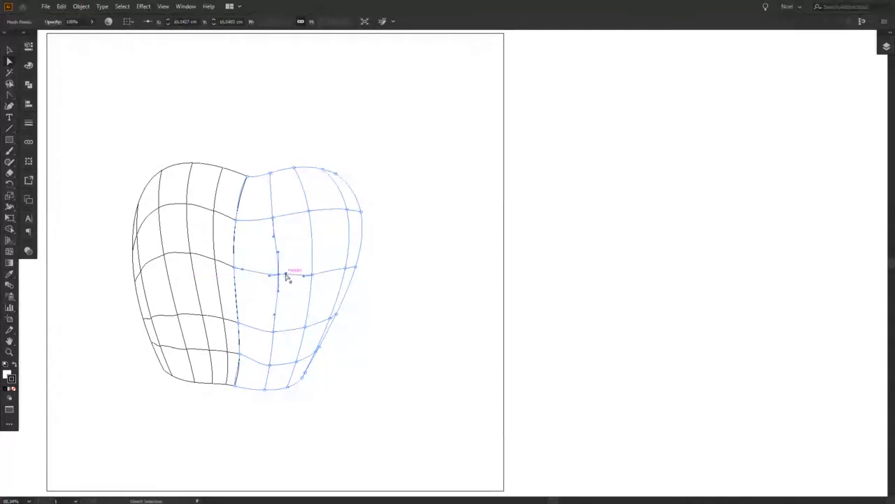
{"action": "left_click", "coordinate": [272, 361]}
{"action": "left_click_drag", "start_coordinate": [272, 361], "coordinate": [271, 364]}
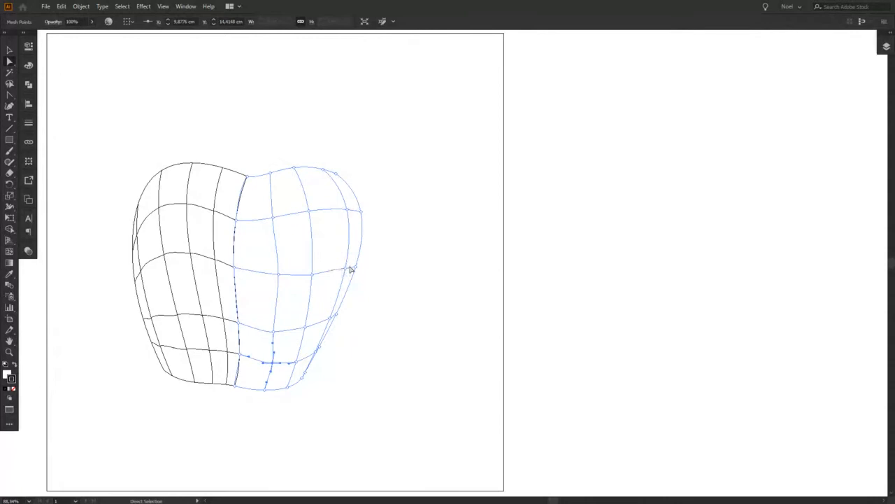
{"action": "key", "text": "v"}
{"action": "left_click", "coordinate": [162, 110]}
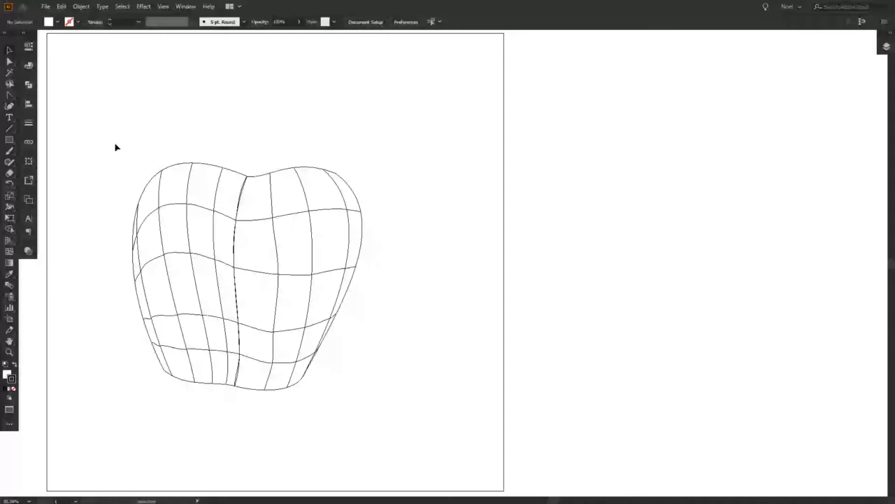
Step: Scale both meshes together to about 9.6 by 9 cm, move them off the artboard to its right and deselect them
{"action": "left_click_drag", "start_coordinate": [133, 277], "coordinate": [119, 276]}
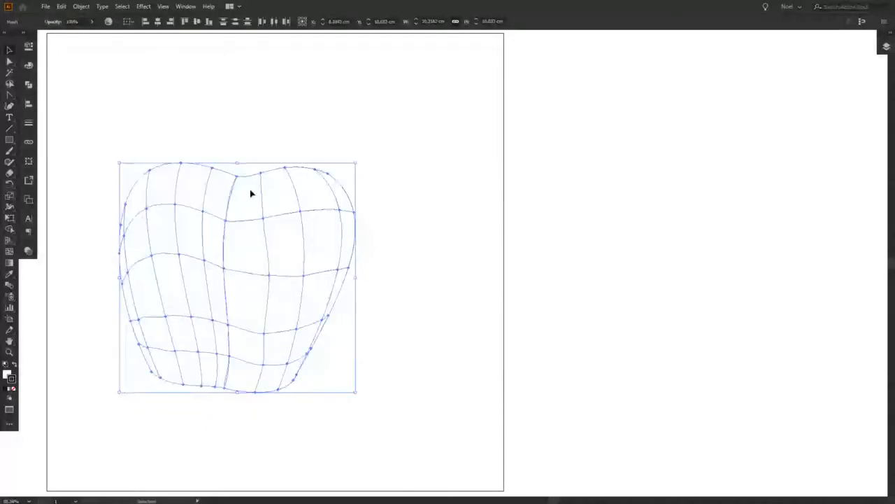
{"action": "left_click_drag", "start_coordinate": [246, 182], "coordinate": [317, 245]}
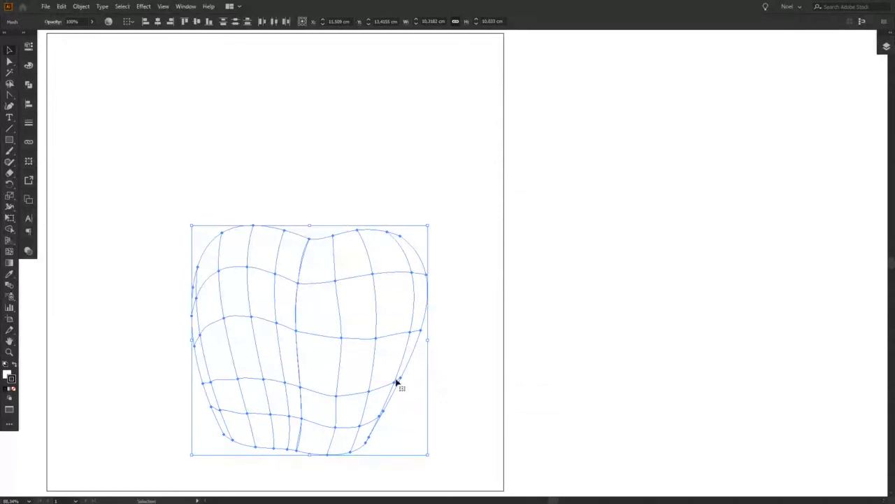
{"action": "left_click_drag", "start_coordinate": [428, 455], "coordinate": [411, 426]}
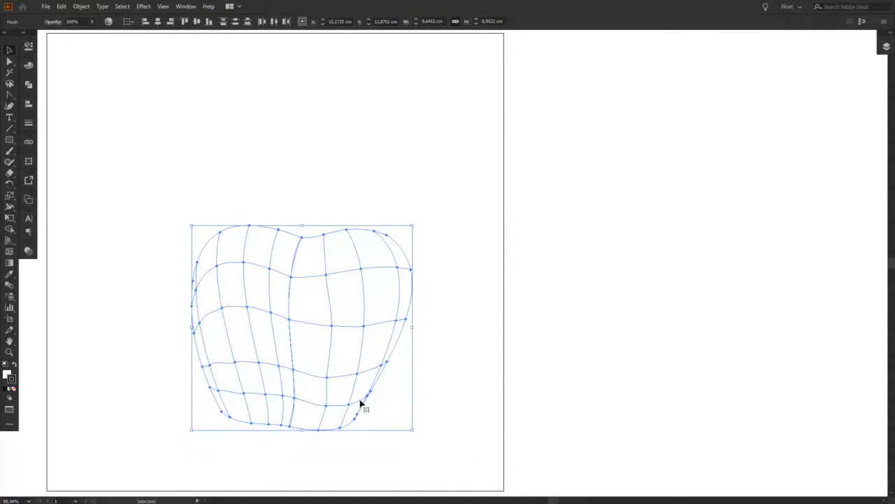
{"action": "left_click_drag", "start_coordinate": [361, 404], "coordinate": [727, 354]}
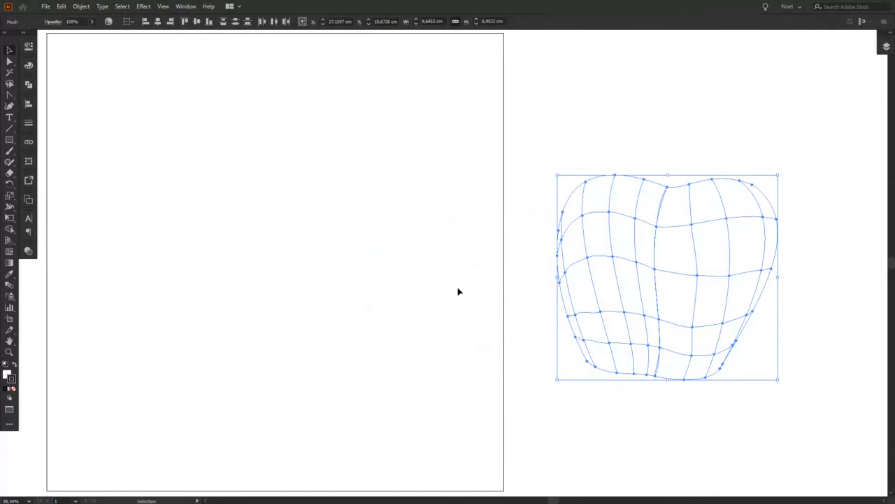
{"action": "left_click", "coordinate": [320, 242]}
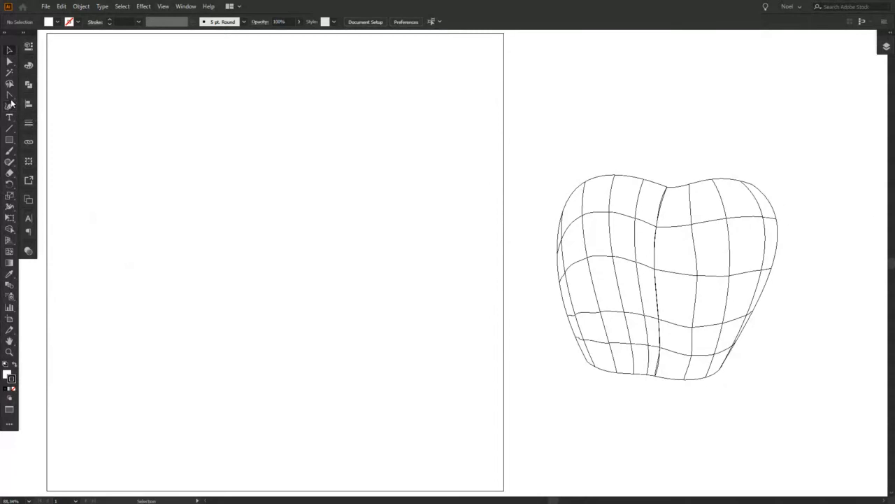
Step: Draw a closed apple-shaped outline on the empty artboard with the Pen tool, with a straight upper-right segment and a slightly indented bottom
{"action": "left_click_drag", "start_coordinate": [9, 95], "coordinate": [42, 94]}
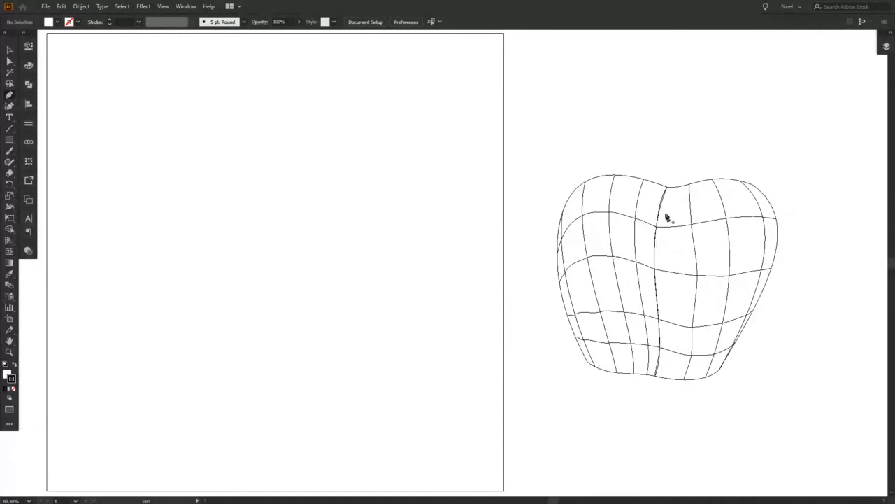
{"action": "left_click", "coordinate": [268, 173]}
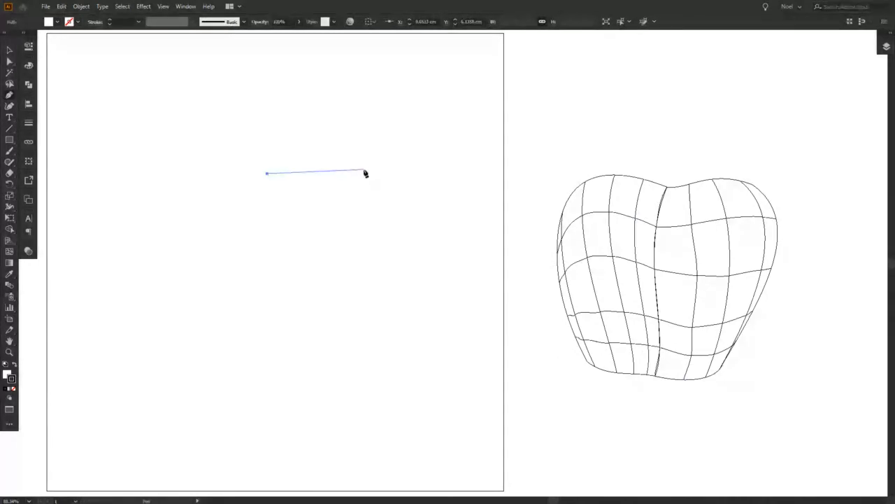
{"action": "left_click", "coordinate": [363, 169]}
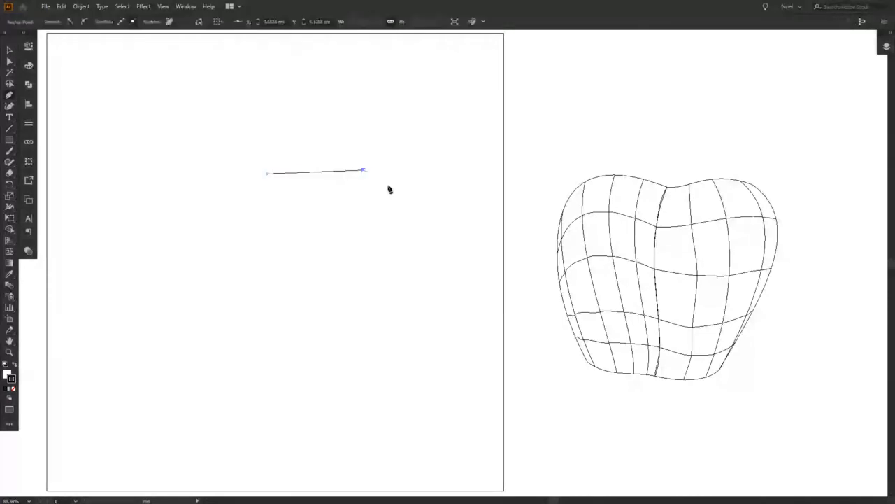
{"action": "left_click_drag", "start_coordinate": [403, 263], "coordinate": [386, 306]}
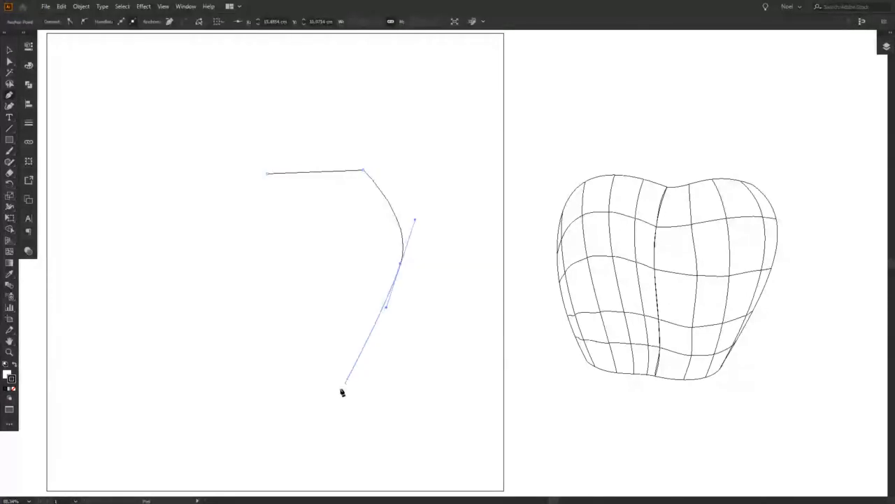
{"action": "left_click_drag", "start_coordinate": [338, 388], "coordinate": [314, 395]}
{"action": "left_click_drag", "start_coordinate": [259, 385], "coordinate": [198, 384]}
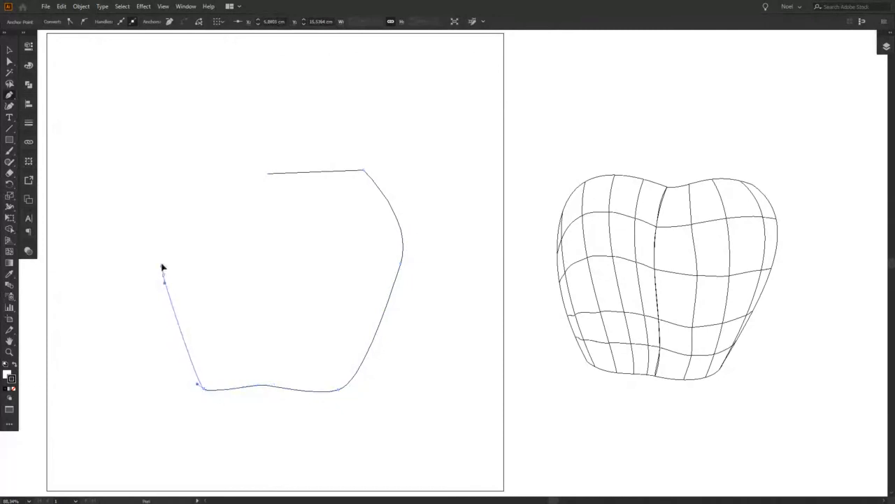
{"action": "left_click_drag", "start_coordinate": [162, 273], "coordinate": [161, 238]}
{"action": "left_click_drag", "start_coordinate": [188, 182], "coordinate": [215, 179]}
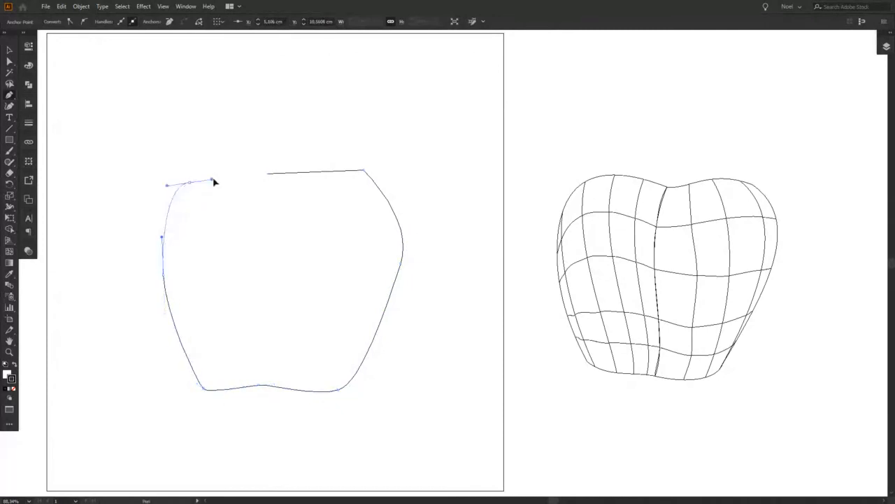
{"action": "left_click_drag", "start_coordinate": [268, 175], "coordinate": [315, 195]}
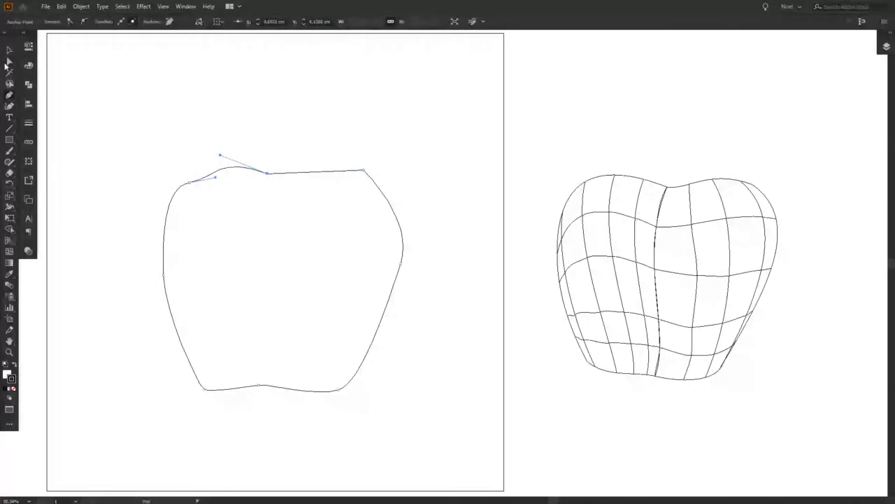
Step: Make the outline's upper-right corner a smooth point and curve the top centre into a soft dip
{"action": "left_click", "coordinate": [8, 61]}
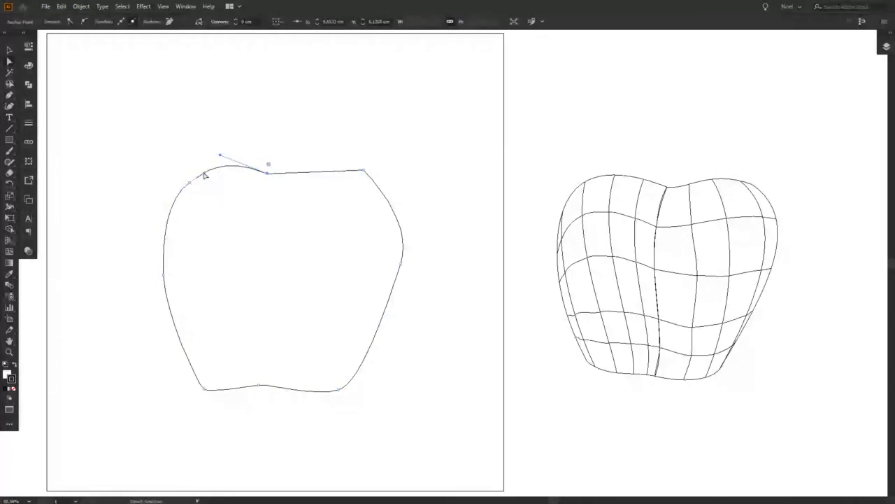
{"action": "mouse_move", "coordinate": [365, 173]}
{"action": "left_mouse_down"}
{"action": "mouse_move", "coordinate": [349, 162]}
{"action": "mouse_move", "coordinate": [367, 172]}
{"action": "left_mouse_up"}
{"action": "left_click", "coordinate": [83, 21]}
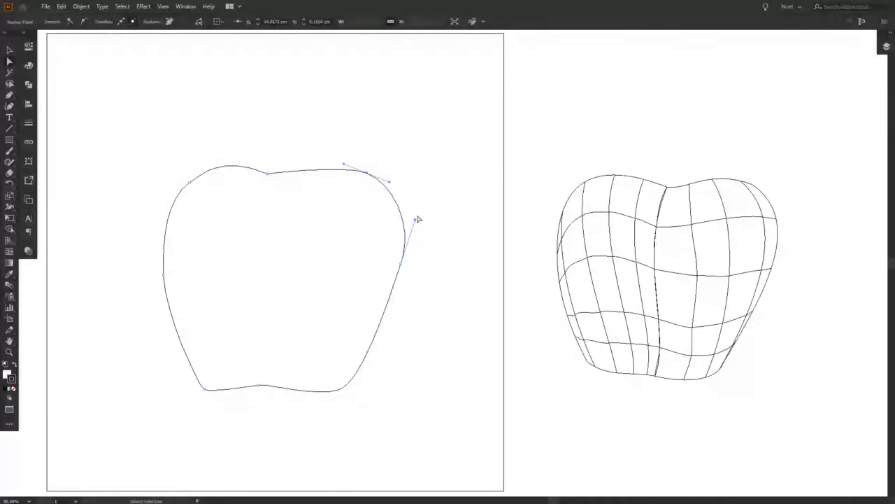
{"action": "left_click", "coordinate": [267, 173]}
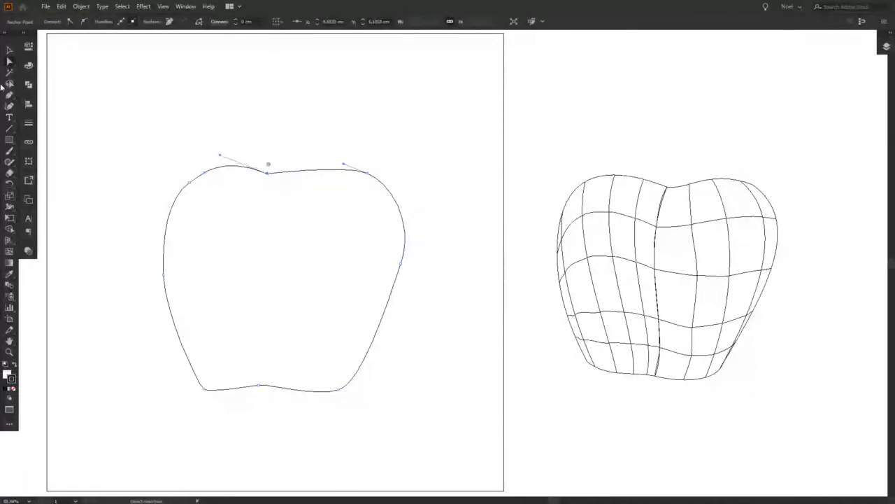
{"action": "left_click_drag", "start_coordinate": [9, 94], "coordinate": [49, 126]}
{"action": "left_click_drag", "start_coordinate": [270, 175], "coordinate": [304, 189]}
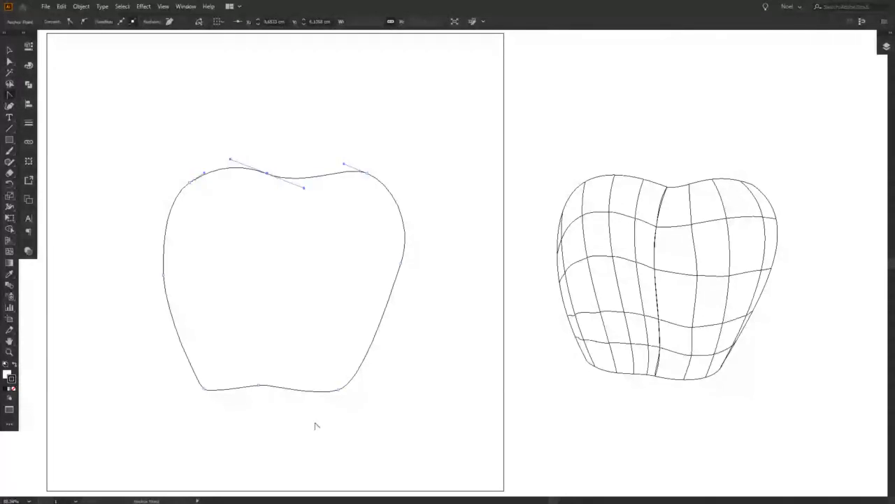
Step: Round the outline's lower-left corner and nudge its lower-right and right-side anchor points slightly outward
{"action": "left_click", "coordinate": [9, 62]}
{"action": "left_click", "coordinate": [203, 388]}
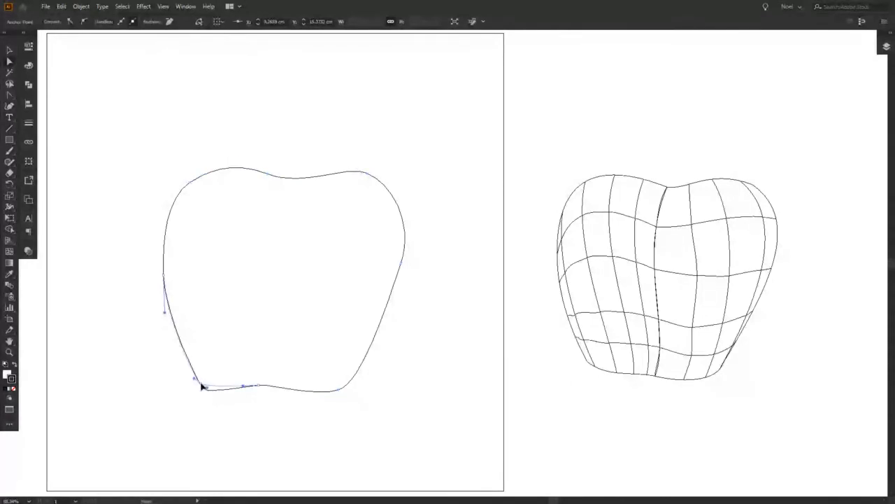
{"action": "left_click_drag", "start_coordinate": [202, 384], "coordinate": [201, 382]}
{"action": "left_click_drag", "start_coordinate": [195, 379], "coordinate": [183, 372]}
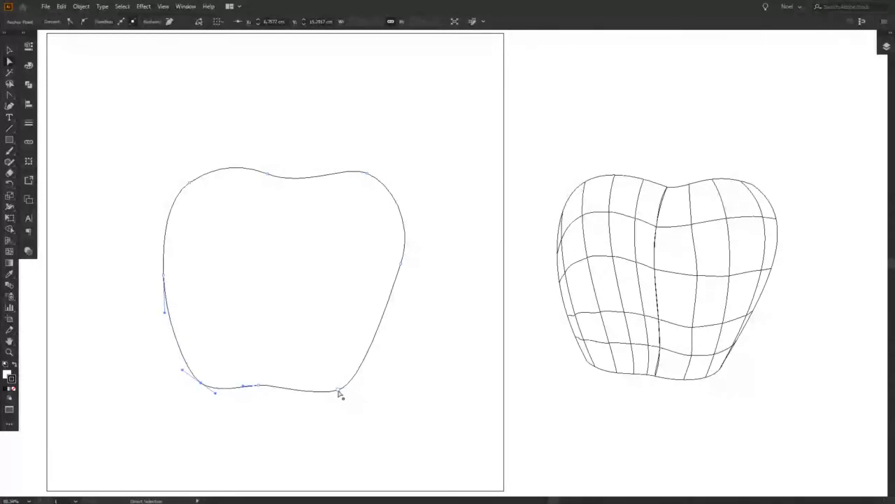
{"action": "left_click_drag", "start_coordinate": [339, 394], "coordinate": [344, 396]}
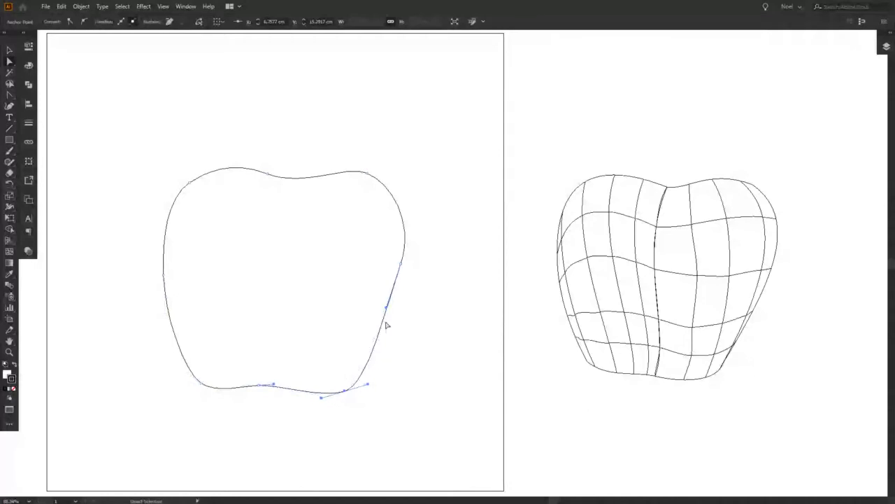
{"action": "left_click_drag", "start_coordinate": [402, 268], "coordinate": [406, 271]}
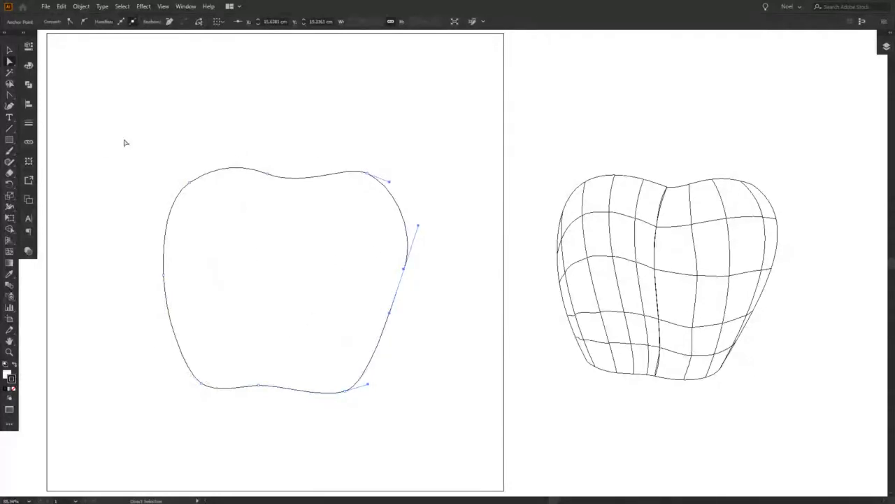
Step: Convert the apple outline on the artboard into a gradient mesh with four horizontal mesh lines spread from shoulder to lower body
{"action": "key", "text": "v"}
{"action": "left_click_drag", "start_coordinate": [107, 77], "coordinate": [468, 437]}
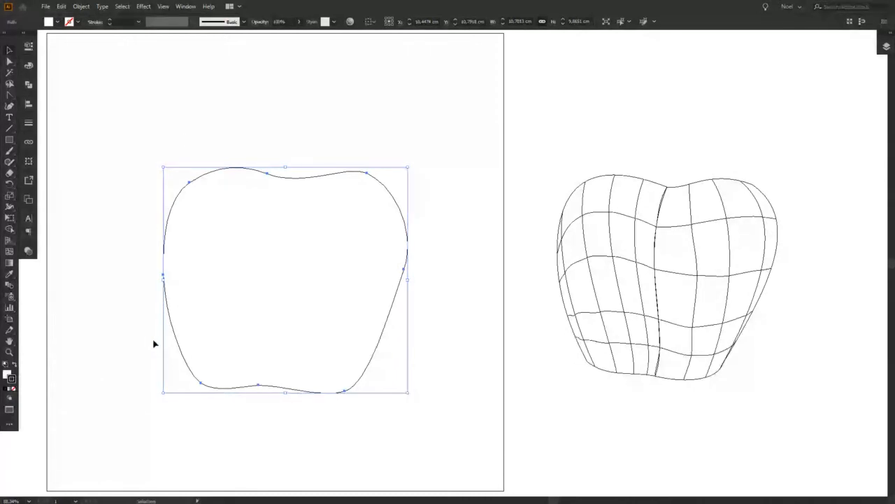
{"action": "left_click", "coordinate": [9, 61]}
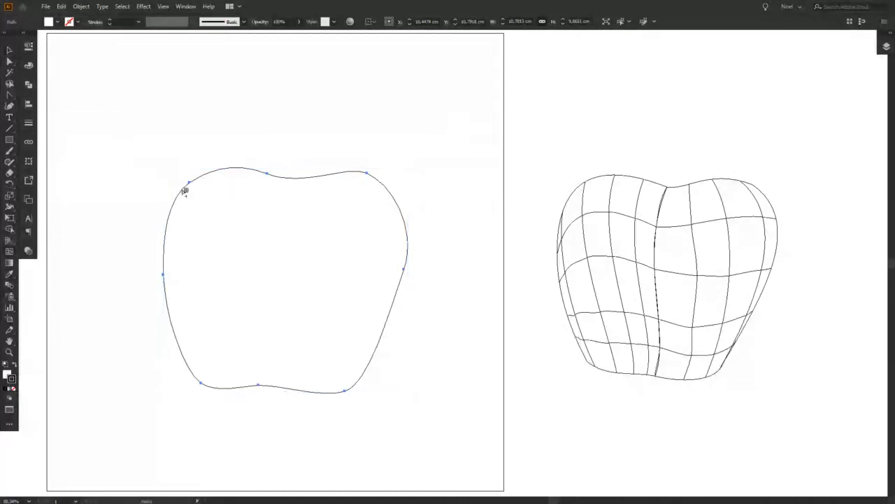
{"action": "left_click", "coordinate": [182, 192]}
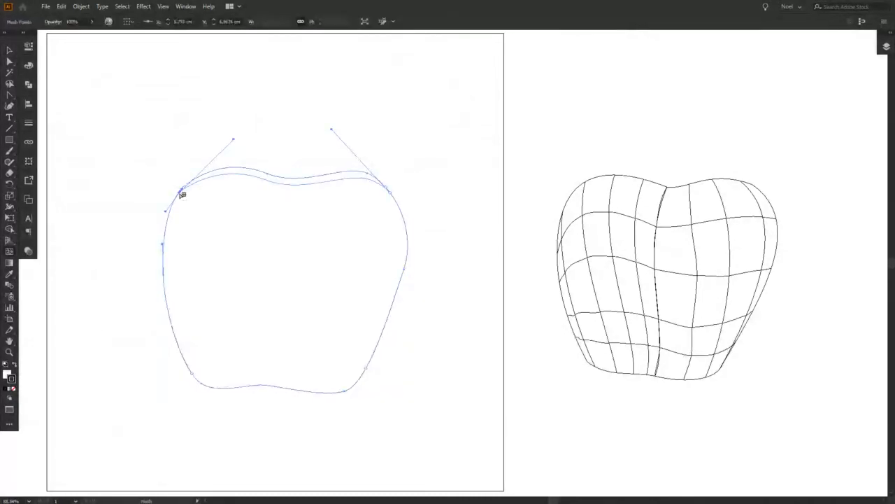
{"action": "left_click", "coordinate": [409, 249]}
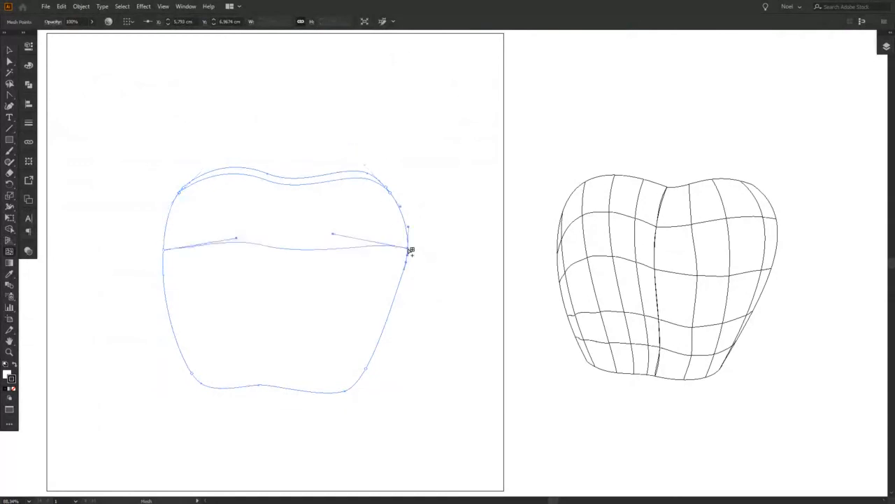
{"action": "left_click", "coordinate": [397, 293]}
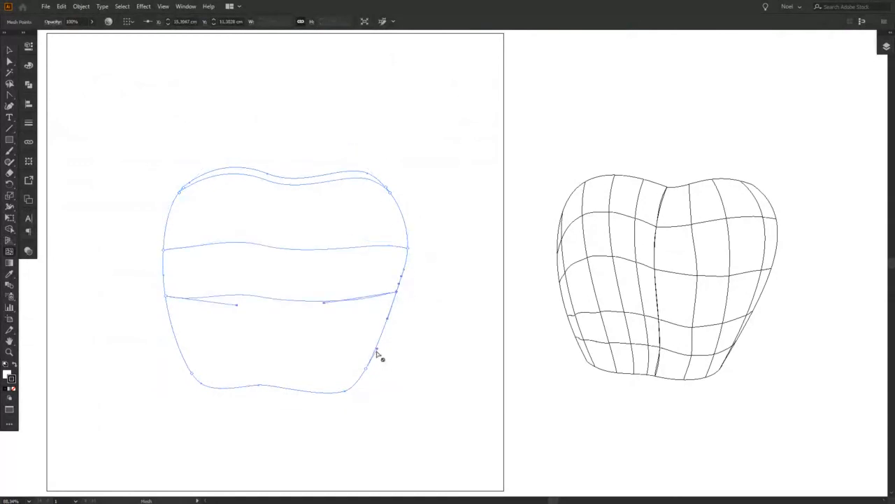
{"action": "left_click", "coordinate": [379, 342]}
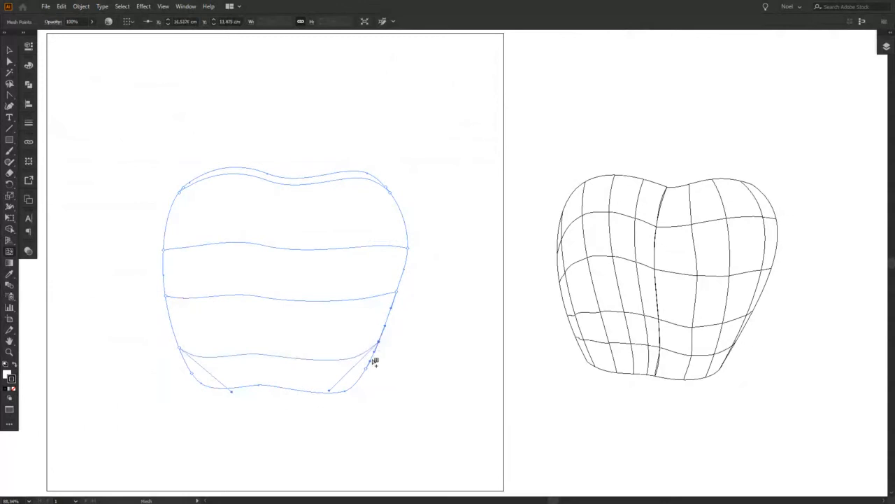
Step: Undo a stray mesh line along the right edge and add horizontal mesh lines near the base, lower body and upper body
{"action": "left_click", "coordinate": [364, 371]}
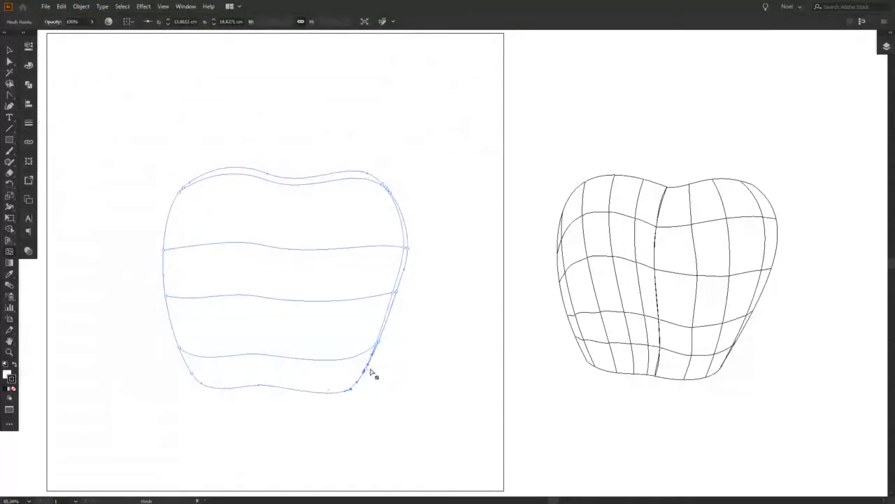
{"action": "key", "text": "ctrl+z"}
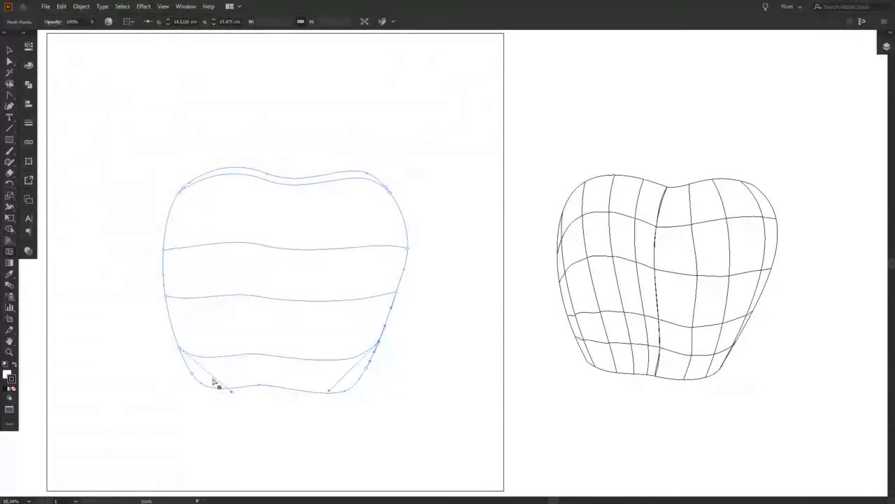
{"action": "left_click", "coordinate": [172, 323]}
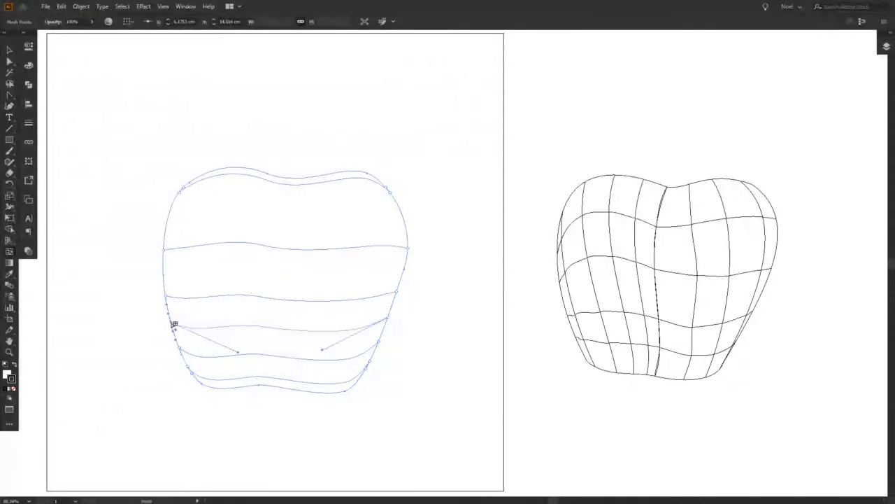
{"action": "left_click", "coordinate": [167, 219]}
Step: Add four vertical mesh lines across the apple, spaced along its top edge
{"action": "left_click", "coordinate": [226, 170]}
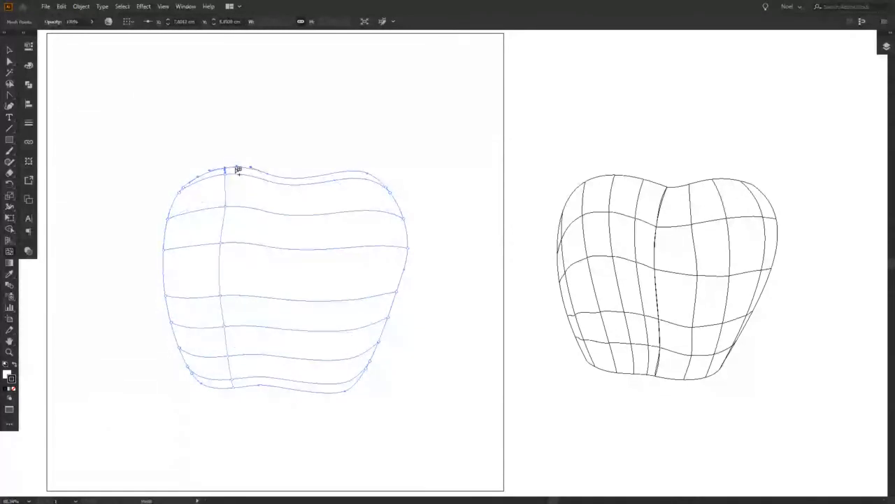
{"action": "left_click", "coordinate": [273, 177]}
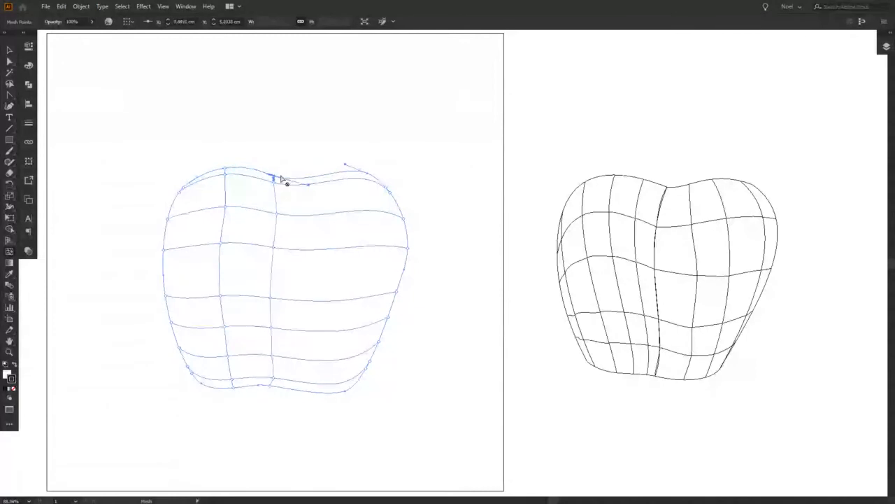
{"action": "left_click", "coordinate": [318, 179]}
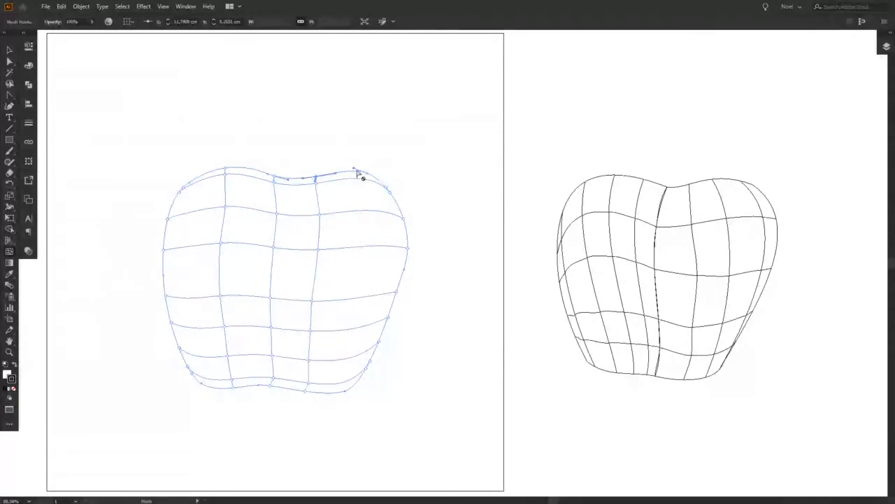
{"action": "left_click", "coordinate": [357, 172]}
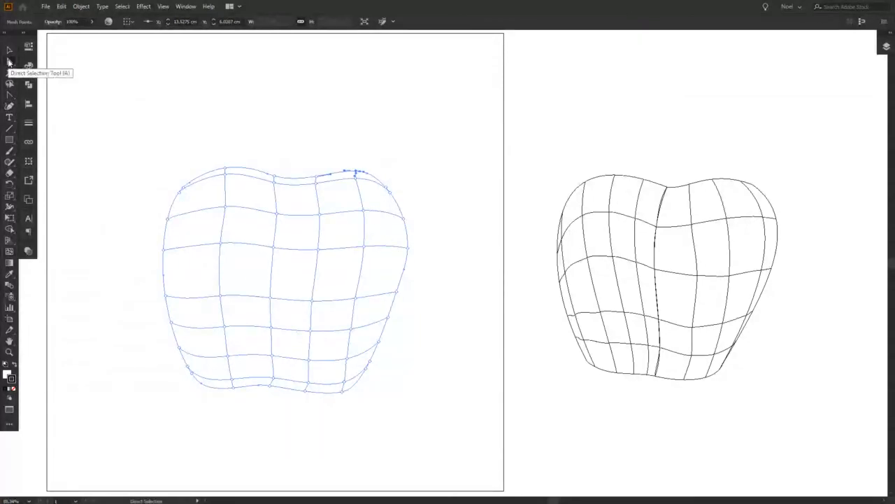
Step: Shift the apple's upper-right inner mesh point slightly outward to about X 14.04 cm, Y 7.83 cm
{"action": "left_click", "coordinate": [9, 62]}
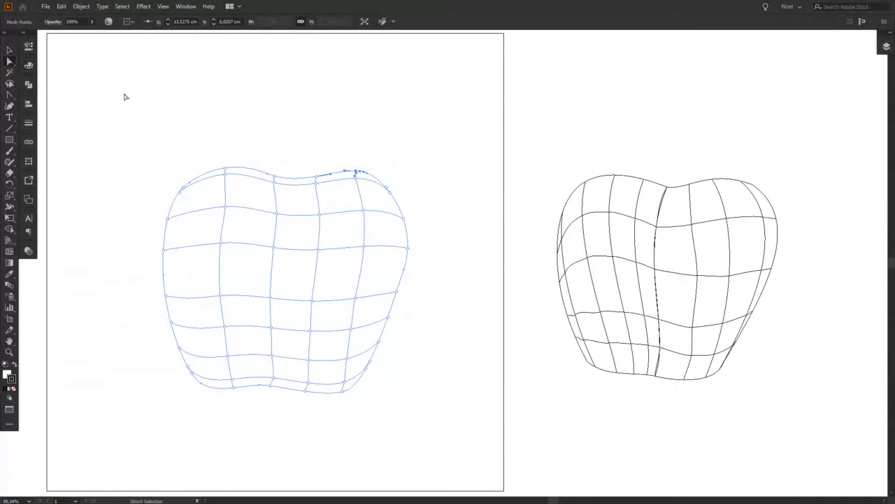
{"action": "left_click", "coordinate": [364, 212]}
{"action": "left_click_drag", "start_coordinate": [364, 212], "coordinate": [383, 217]}
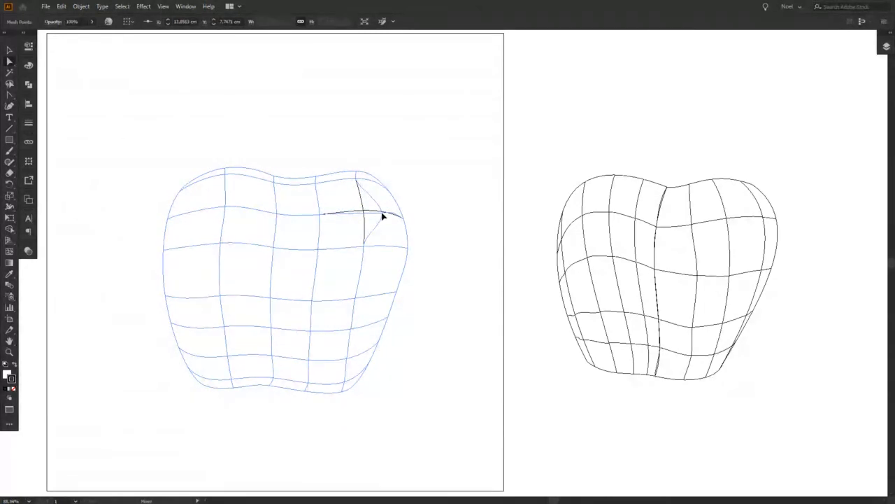
{"action": "left_click_drag", "start_coordinate": [382, 217], "coordinate": [367, 212]}
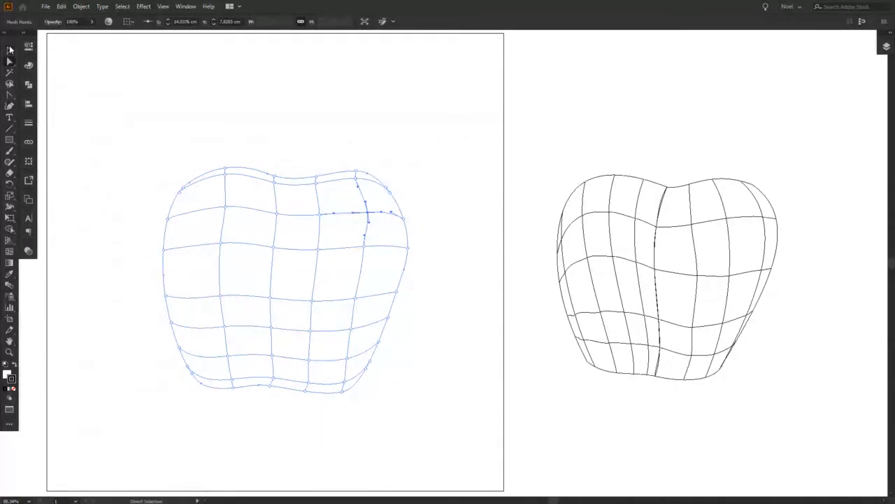
Step: Delete all the meshes, then bring them back in preview mode
{"action": "left_click", "coordinate": [9, 50]}
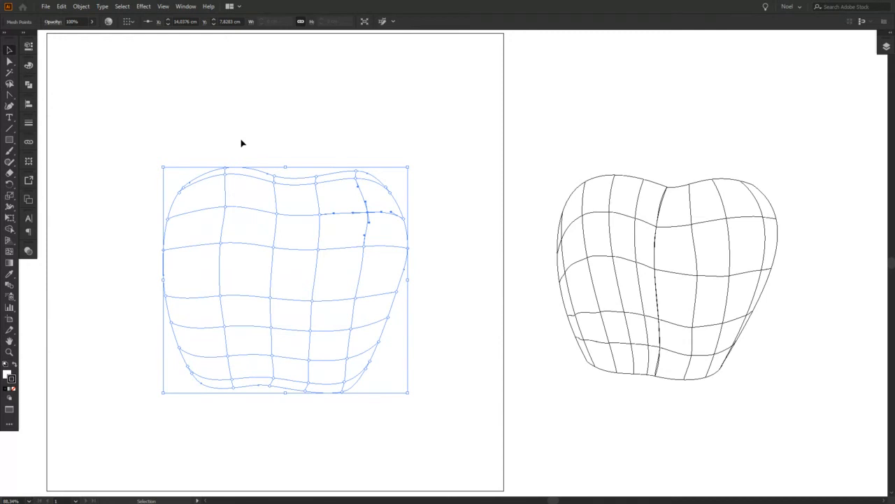
{"action": "key", "text": "ctrl+a"}
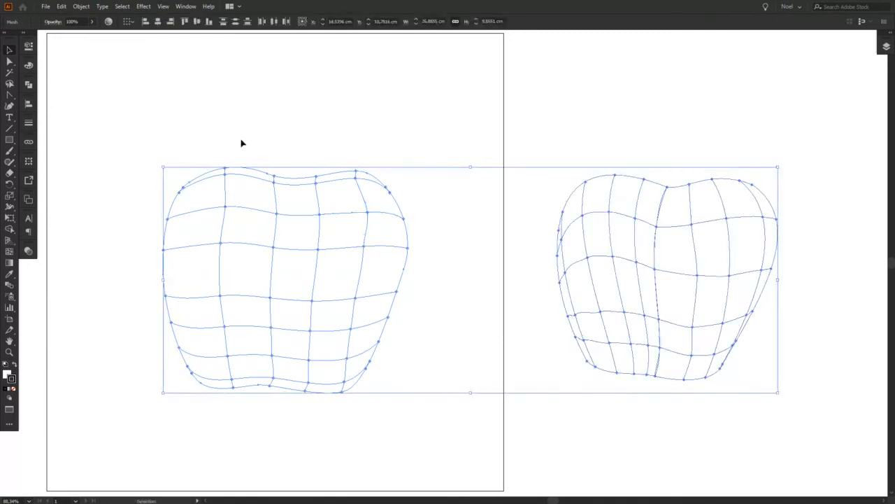
{"action": "key", "text": "Delete"}
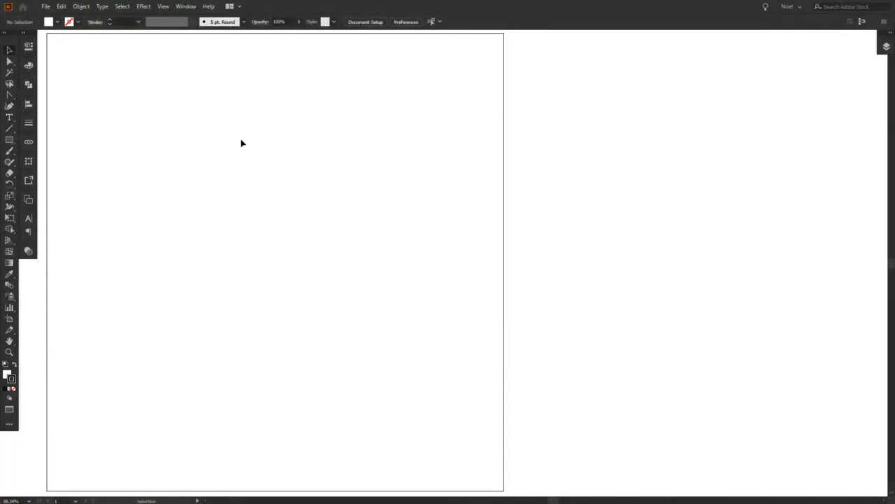
{"action": "key", "text": "ctrl+y"}
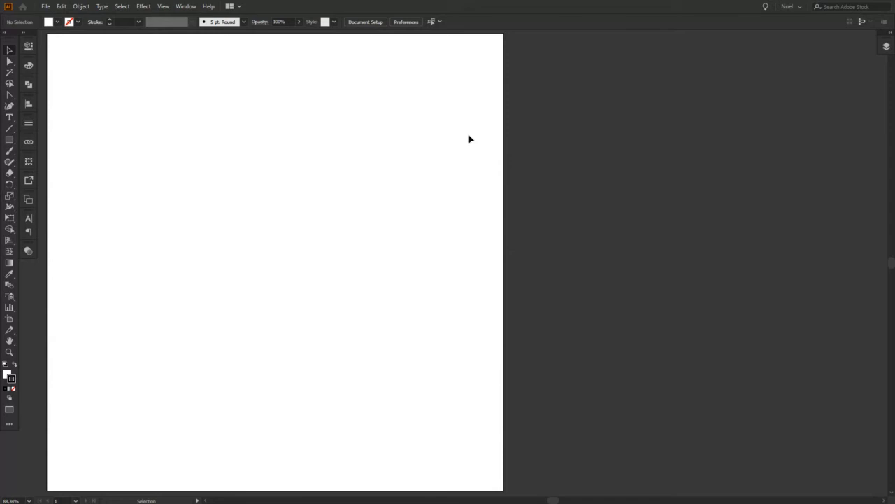
{"action": "key", "text": "ctrl+v"}
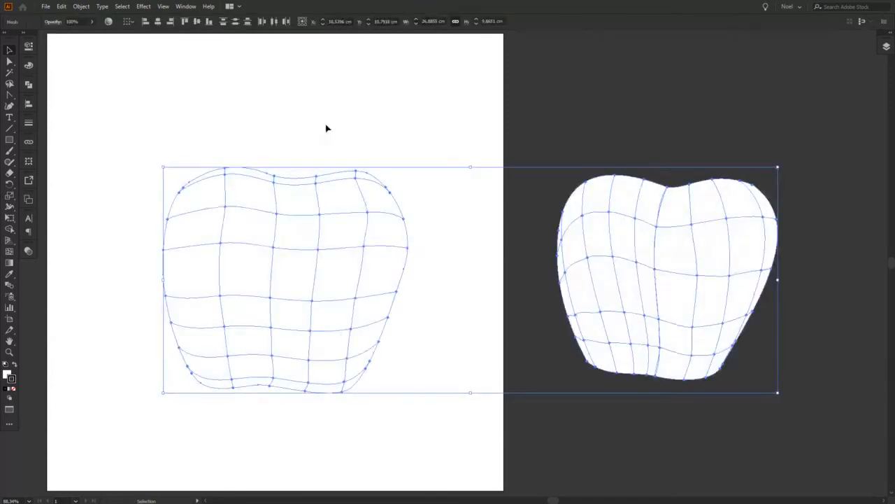
Step: Replace the single apple mesh on the artboard with the two-half mesh from outside it, shown in outline view and deselected
{"action": "left_click_drag", "start_coordinate": [126, 120], "coordinate": [452, 430]}
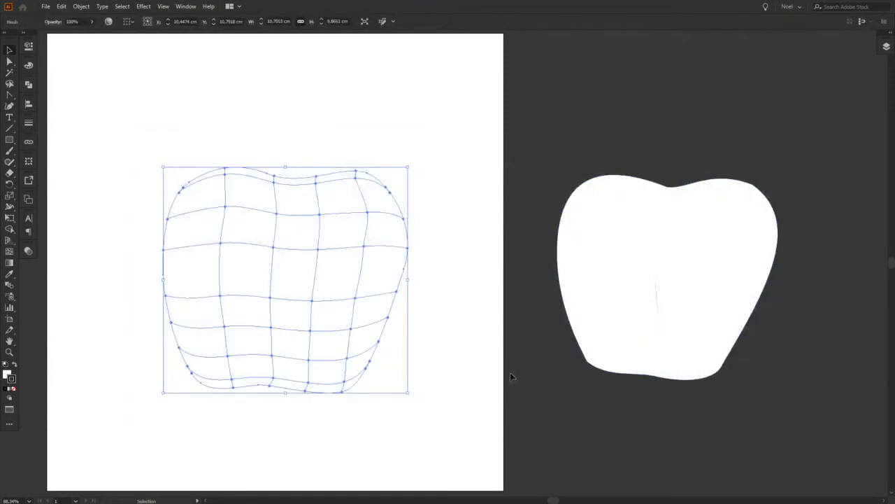
{"action": "left_click_drag", "start_coordinate": [696, 304], "coordinate": [302, 275]}
{"action": "key", "text": "ctrl+y"}
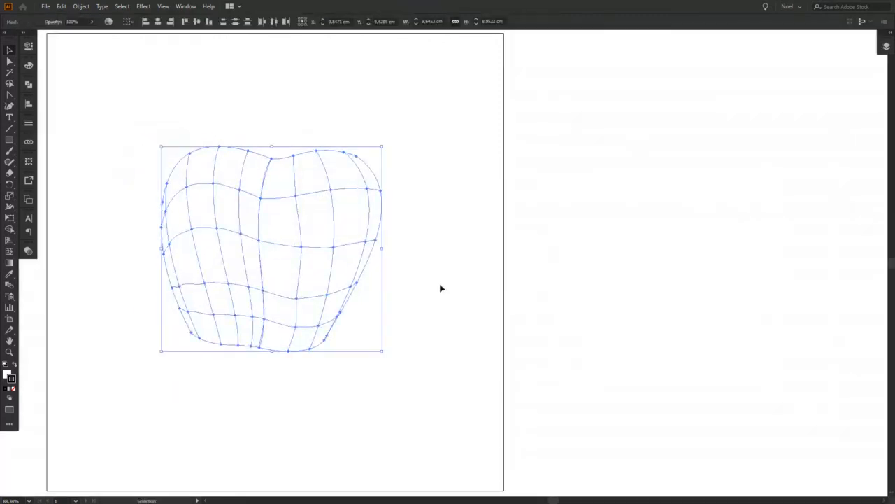
{"action": "left_click", "coordinate": [433, 283]}
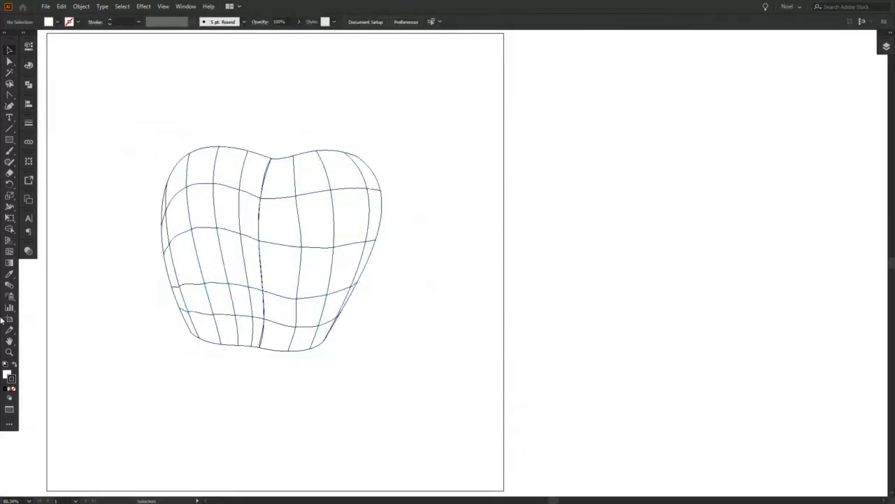
Step: Try to remove the left half's upper mesh point beside the seam with the Delete Anchor Point tool
{"action": "key", "text": "u"}
{"action": "key", "text": "a"}
{"action": "left_click", "coordinate": [240, 190]}
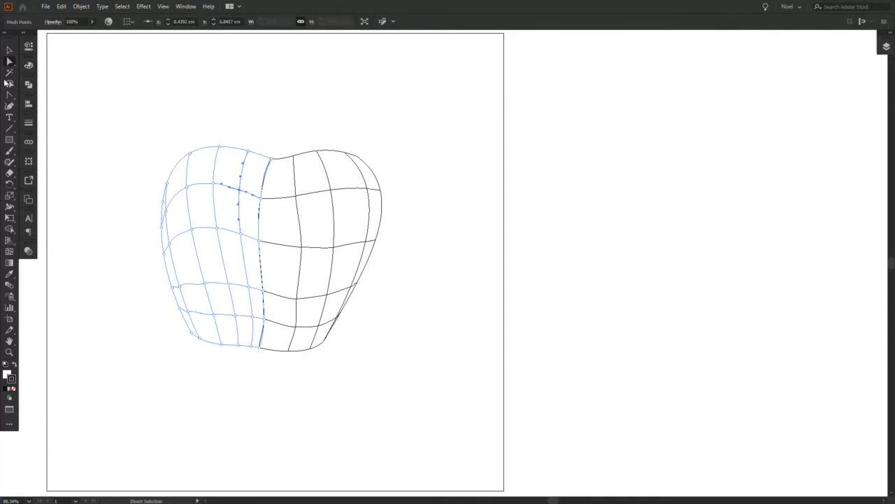
{"action": "left_click_drag", "start_coordinate": [8, 99], "coordinate": [42, 116]}
{"action": "left_click", "coordinate": [241, 194]}
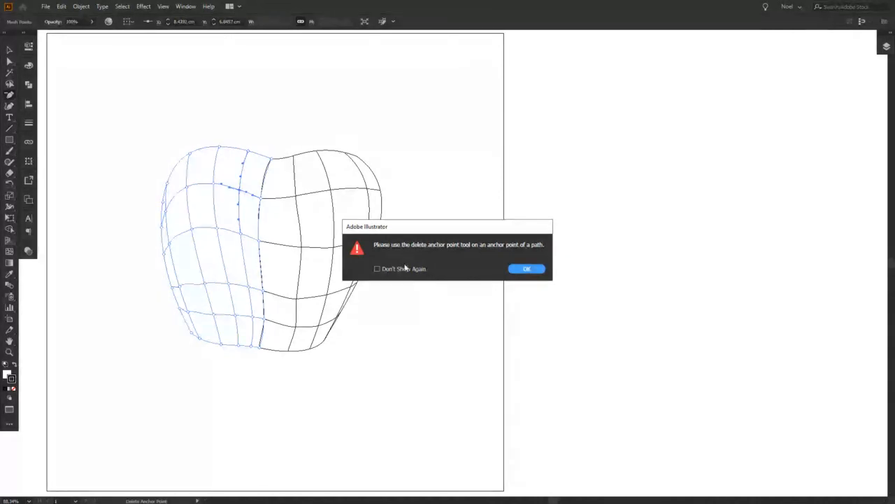
{"action": "left_click", "coordinate": [526, 268]}
{"action": "left_click", "coordinate": [524, 274]}
{"action": "left_click", "coordinate": [526, 268]}
{"action": "left_click", "coordinate": [9, 61]}
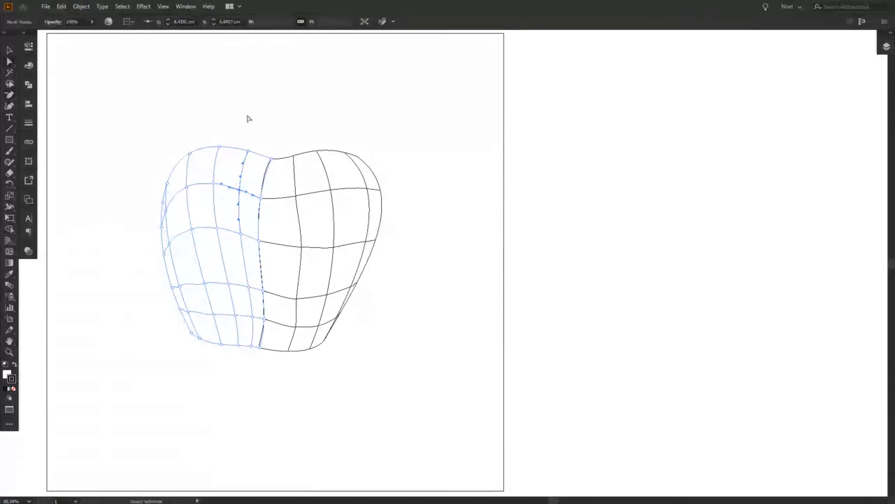
Step: Delete the left half's upper mesh point beside the seam directly, then undo the deletion
{"action": "left_click", "coordinate": [248, 119]}
{"action": "left_click", "coordinate": [240, 190]}
{"action": "key", "text": "Delete"}
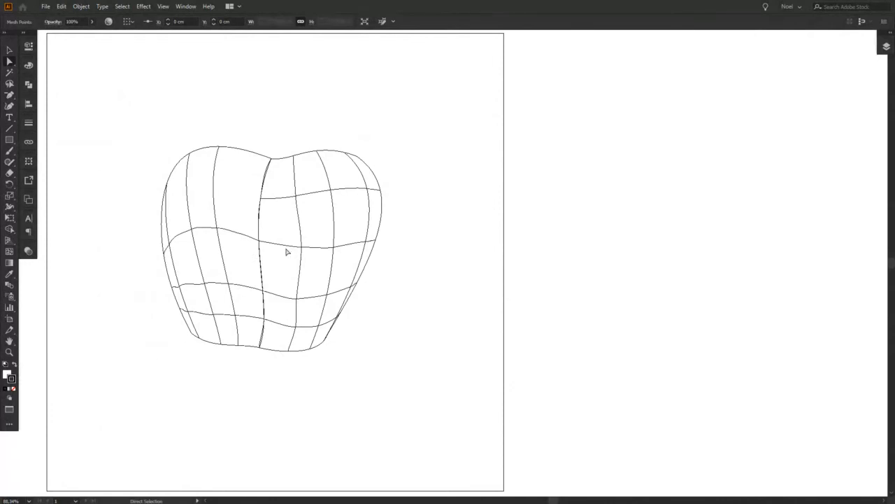
{"action": "left_click", "coordinate": [245, 210]}
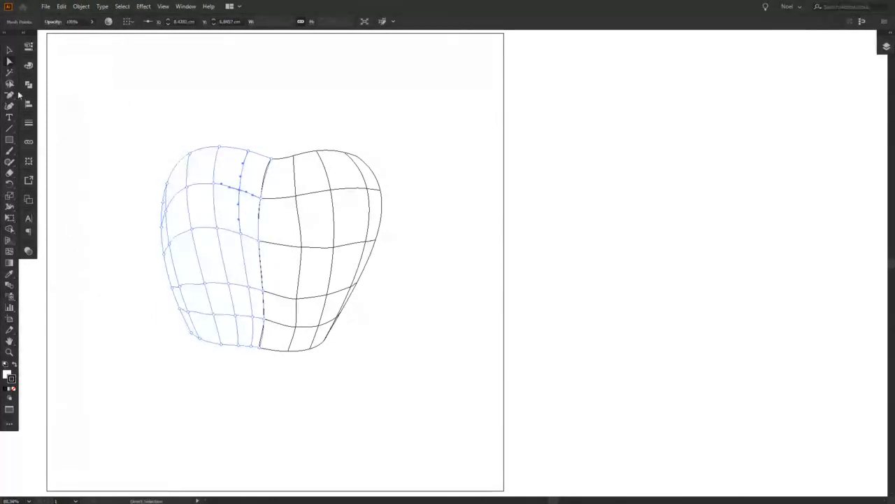
Step: Try the Delete Anchor Point tool once more on the selected mesh point in the left half
{"action": "left_click_drag", "start_coordinate": [9, 94], "coordinate": [70, 108]}
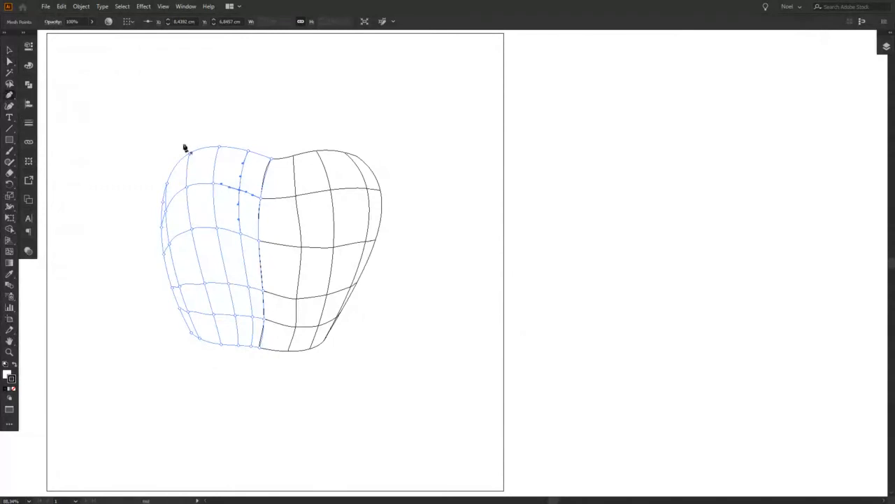
{"action": "left_click_drag", "start_coordinate": [9, 98], "coordinate": [66, 116]}
{"action": "left_click", "coordinate": [241, 193]}
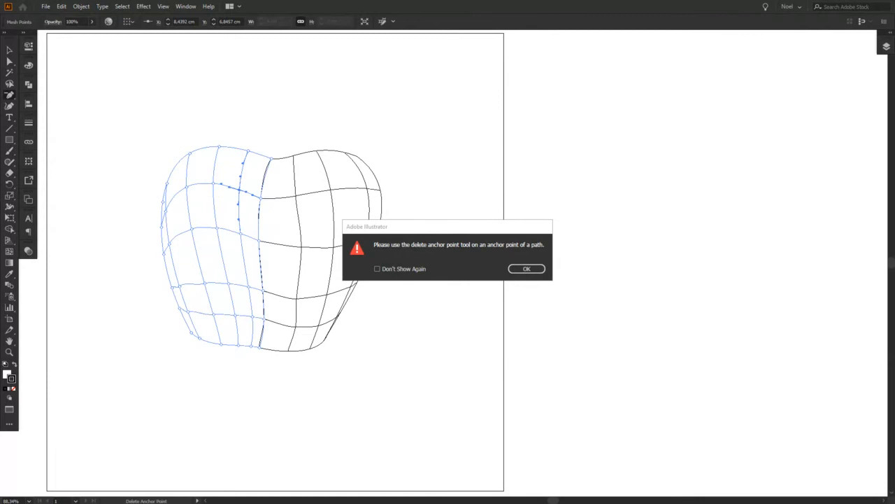
{"action": "left_click", "coordinate": [535, 272]}
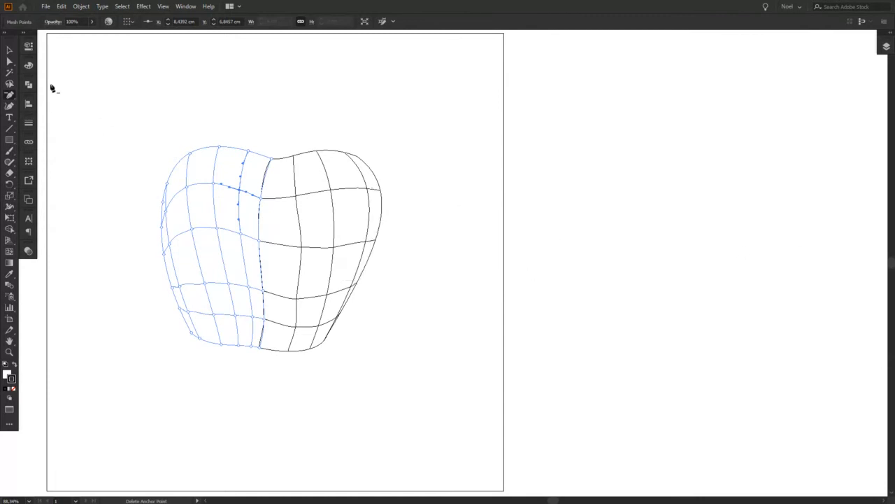
Step: Delete the selected upper mesh point beside the seam, together with both mesh lines crossing it, using Direct Selection
{"action": "left_click", "coordinate": [9, 62]}
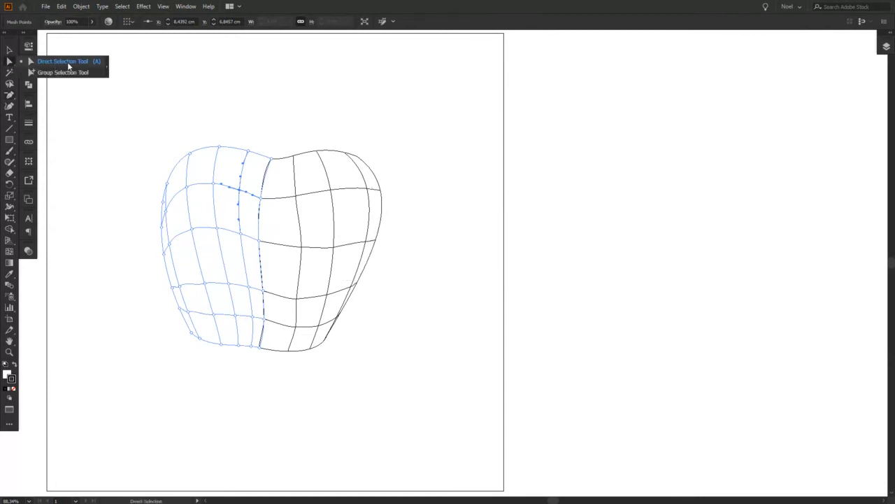
{"action": "left_click", "coordinate": [69, 65]}
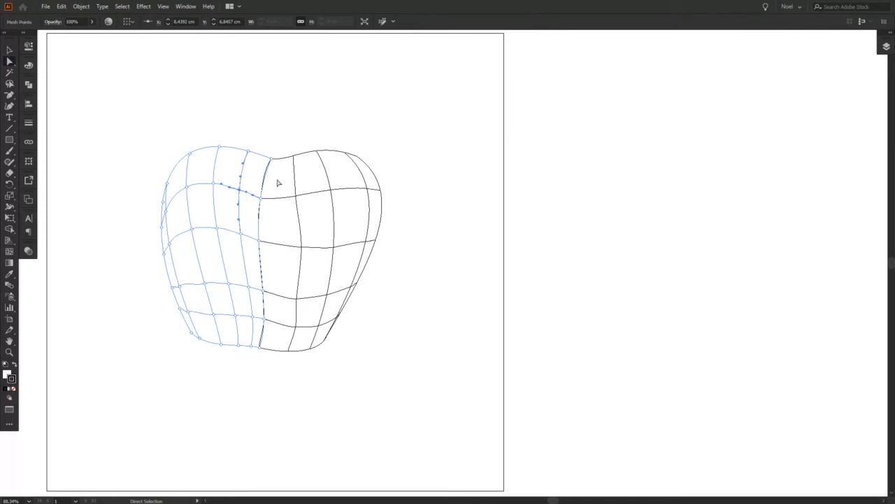
{"action": "left_click", "coordinate": [389, 138]}
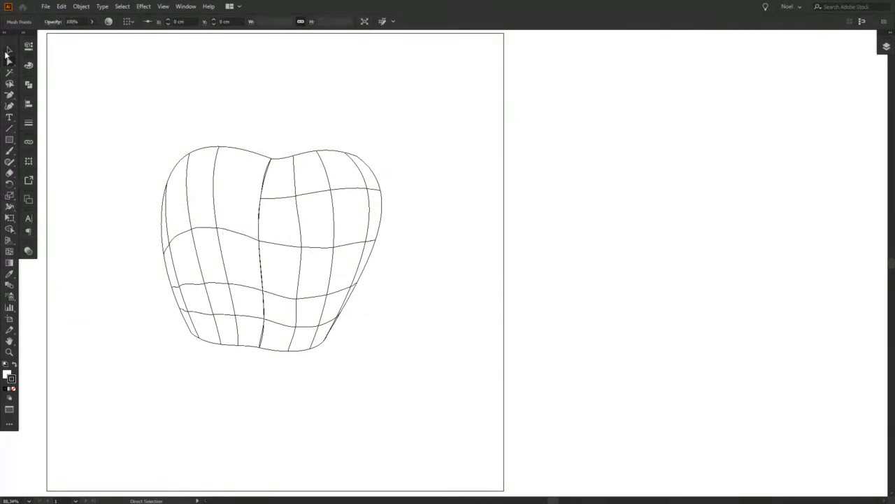
Step: Add mesh points on the left half's upper edge near the seam and on its outer edge, then select the new crossing point
{"action": "left_click", "coordinate": [9, 50]}
{"action": "left_click_drag", "start_coordinate": [188, 134], "coordinate": [236, 188]}
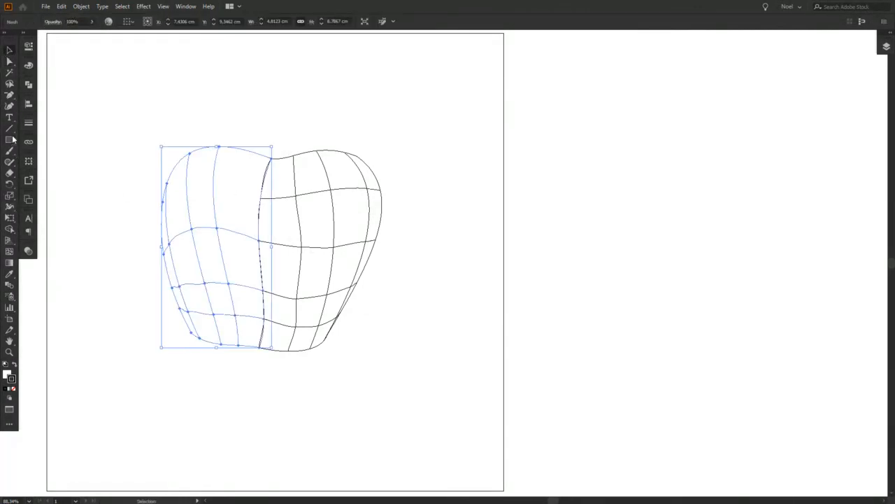
{"action": "left_click", "coordinate": [12, 261]}
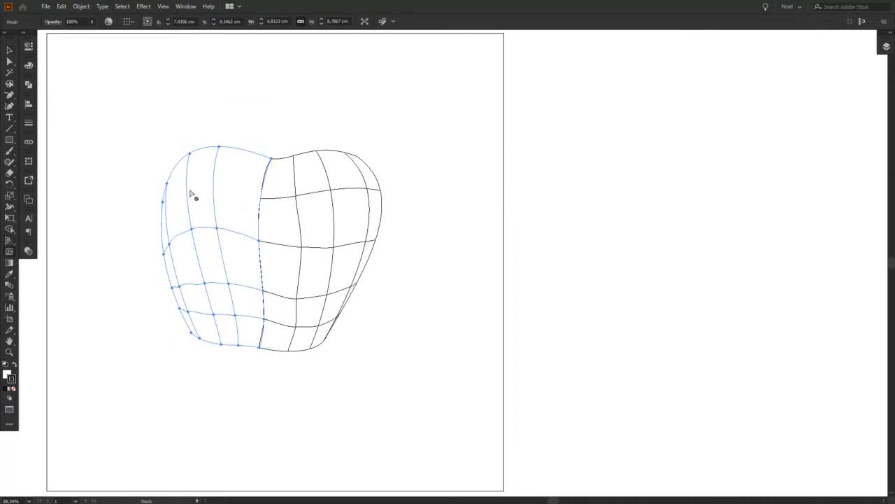
{"action": "left_click", "coordinate": [246, 151]}
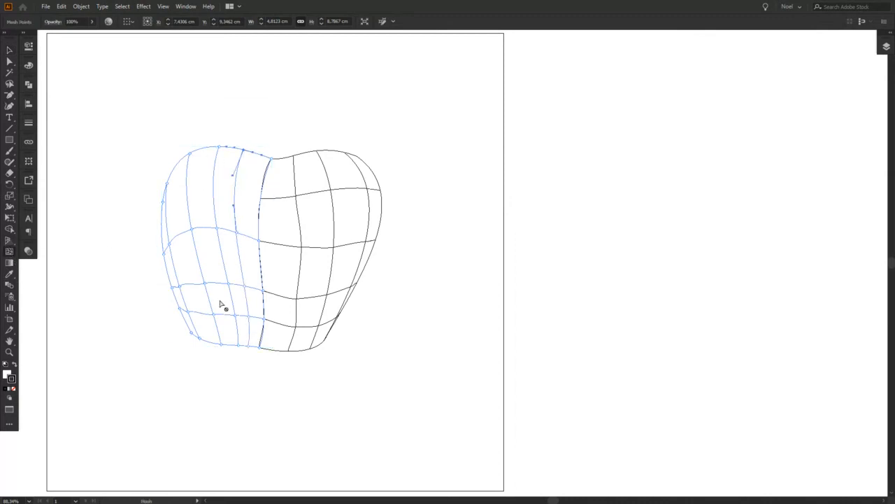
{"action": "left_click", "coordinate": [163, 225]}
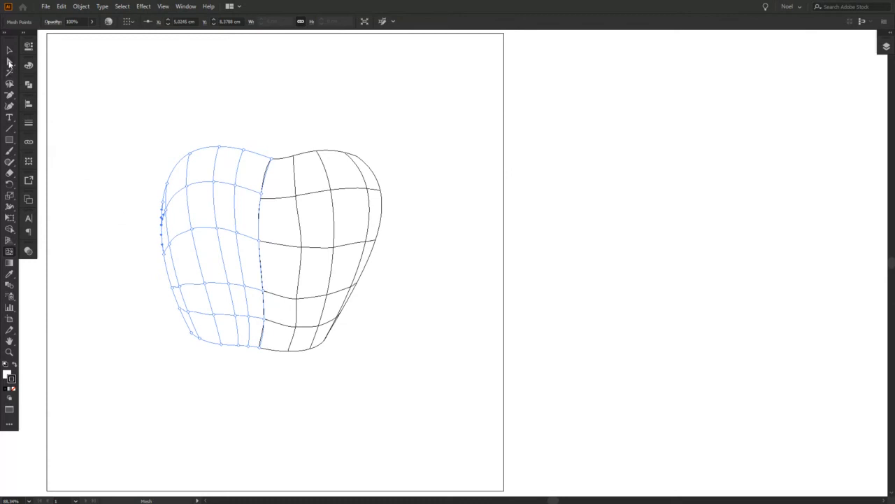
{"action": "left_click", "coordinate": [9, 63]}
{"action": "left_click", "coordinate": [236, 186]}
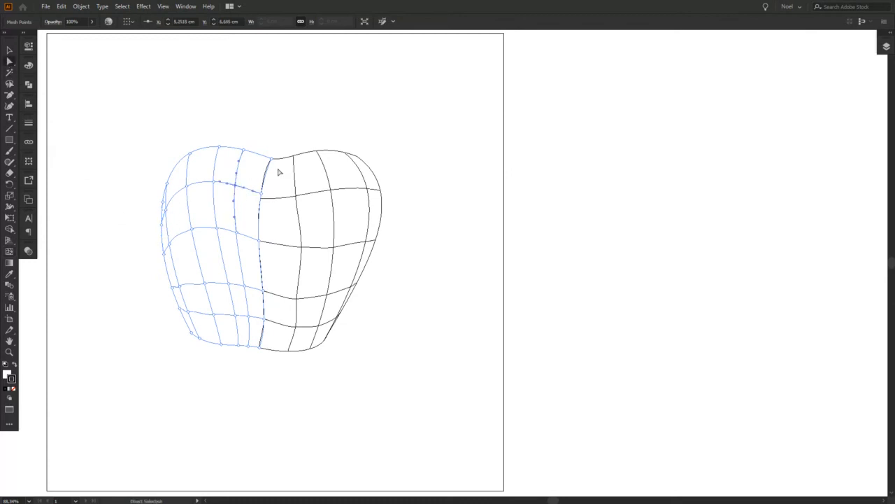
{"action": "left_click", "coordinate": [468, 214]}
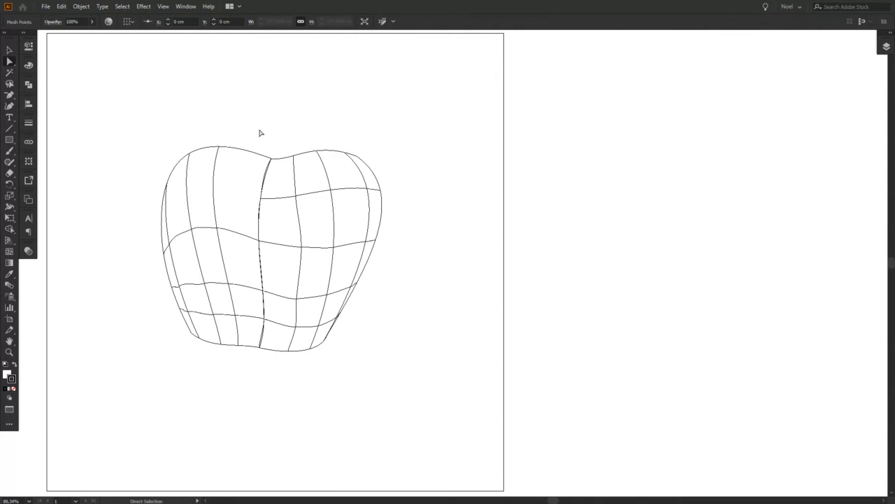
Step: Delete both apple mesh halves to clear the artboard
{"action": "key", "text": "v"}
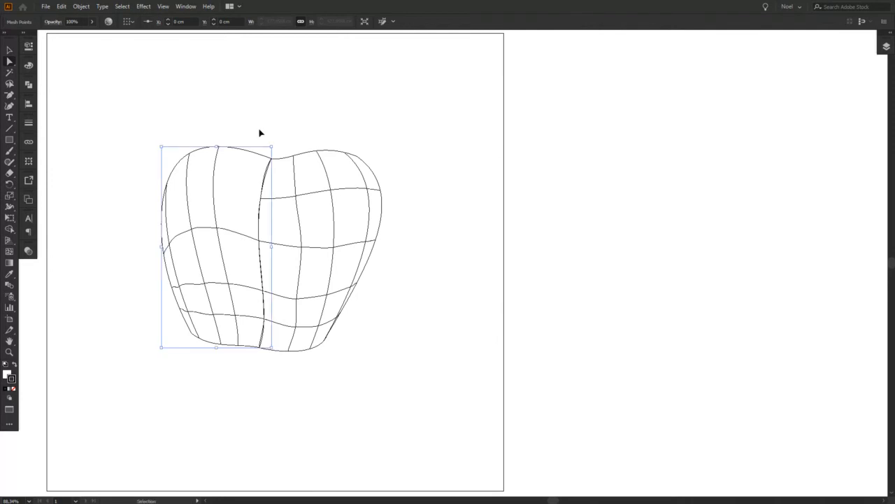
{"action": "key", "text": "a"}
{"action": "key", "text": "ctrl+a"}
{"action": "key", "text": "Delete"}
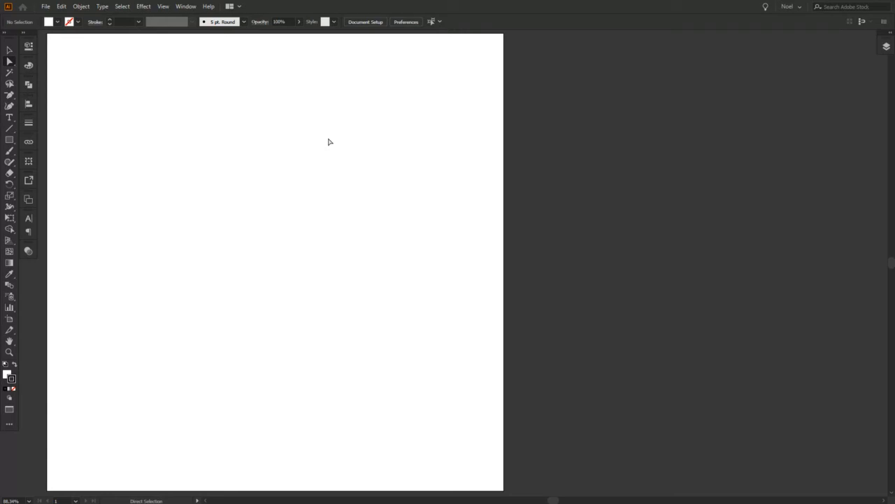
{"action": "key", "text": "alt+Tab"}
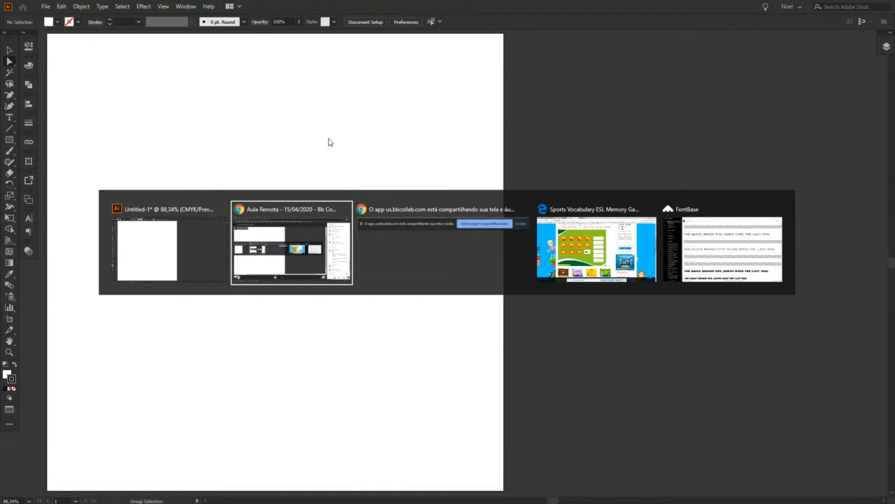
{"action": "key", "text": "Escape"}
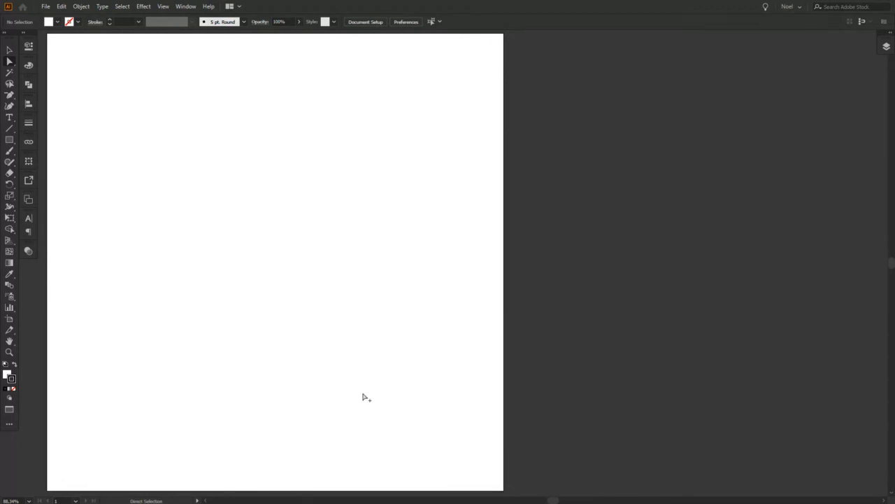
{"action": "key", "text": "alt+Tab"}
{"action": "key", "text": "alt+Tab"}
{"action": "key", "text": "alt+Tab"}
{"action": "key", "text": "alt+Tab"}
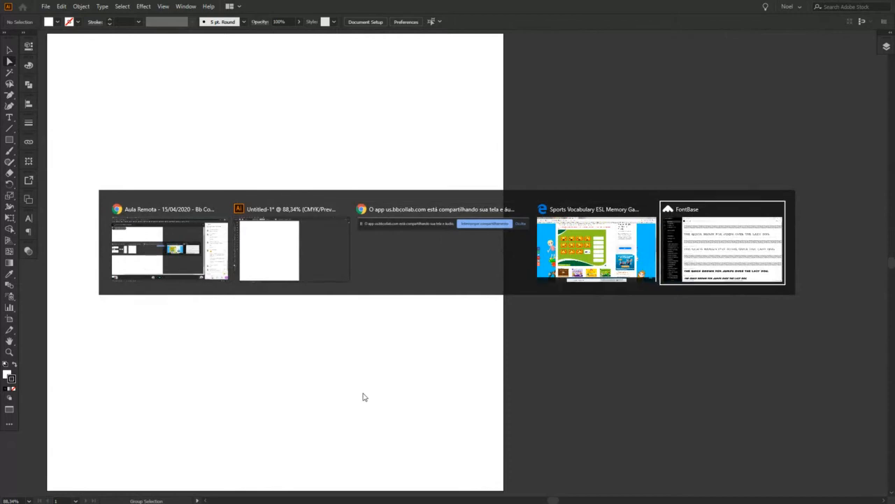
{"action": "key", "text": "alt+Tab"}
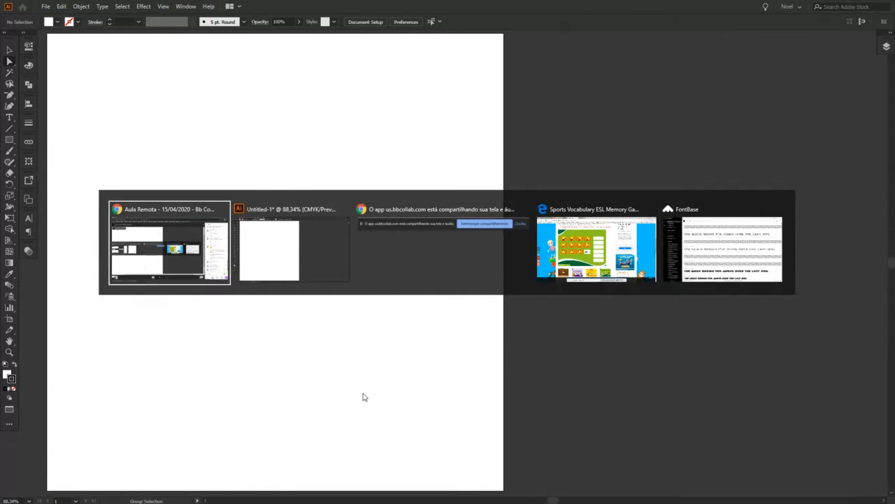
{"action": "key", "text": "Escape"}
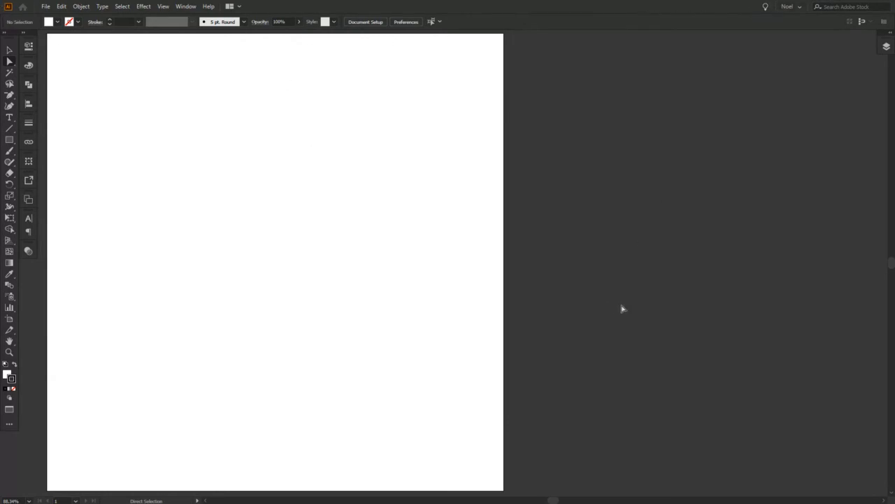
Step: Leave full-screen mode, minimize Illustrator and bring up the Blackboard course content page in Chrome
{"action": "key", "text": "f"}
{"action": "key", "text": "f"}
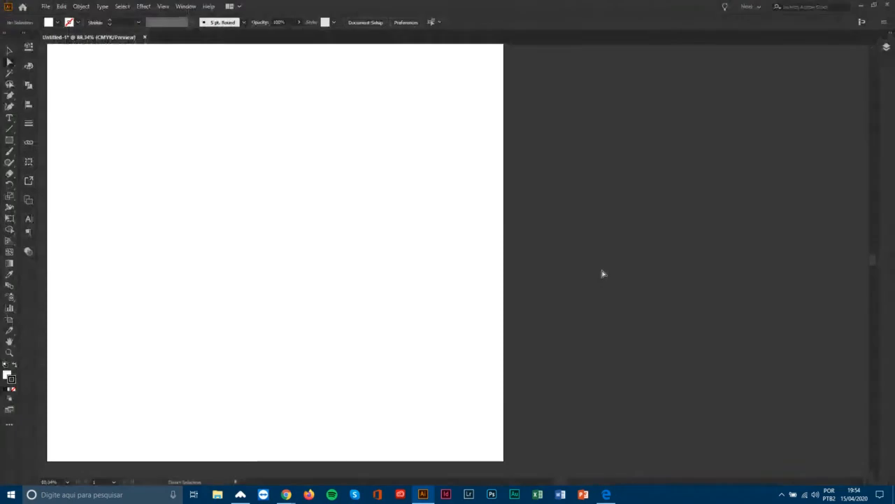
{"action": "left_click", "coordinate": [862, 6]}
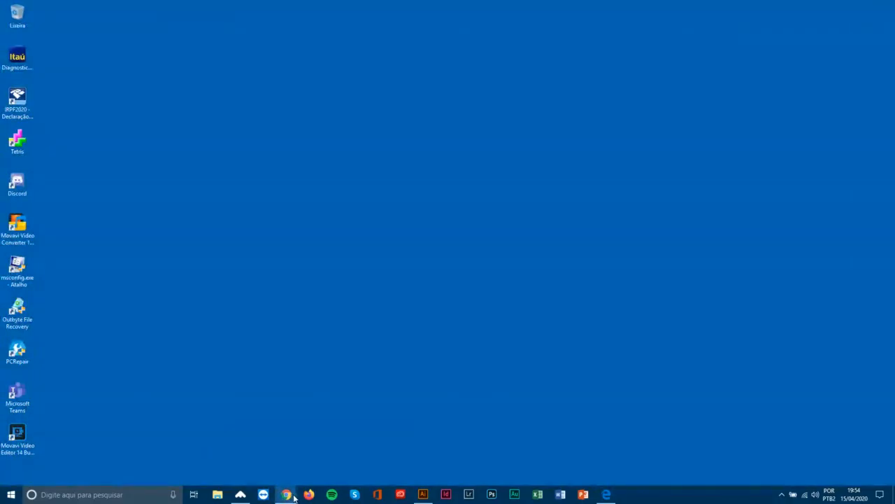
{"action": "mouse_move", "coordinate": [295, 498]}
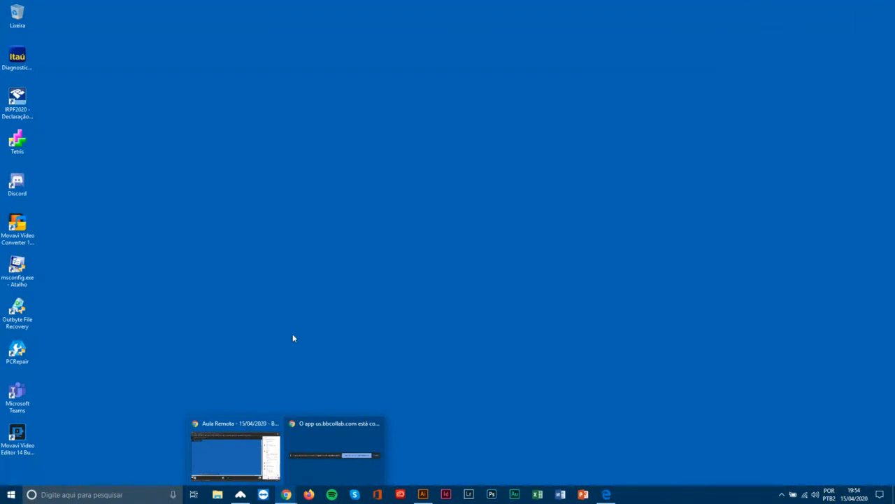
{"action": "left_click_drag", "start_coordinate": [894, 58], "coordinate": [155, 3]}
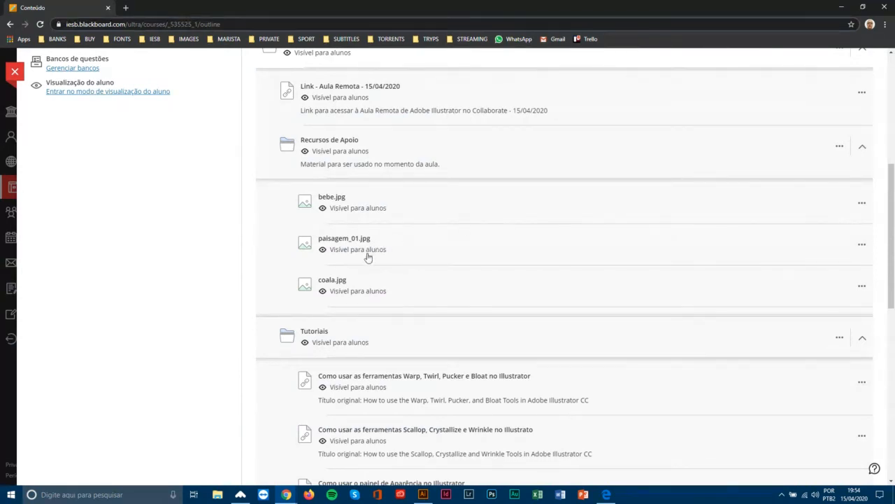
Step: Examine the Recursos de Apoio images, including the link options for bebe.jpg, and the Tutoriais links of the 15/04/2020 class
{"action": "right_click", "coordinate": [331, 201]}
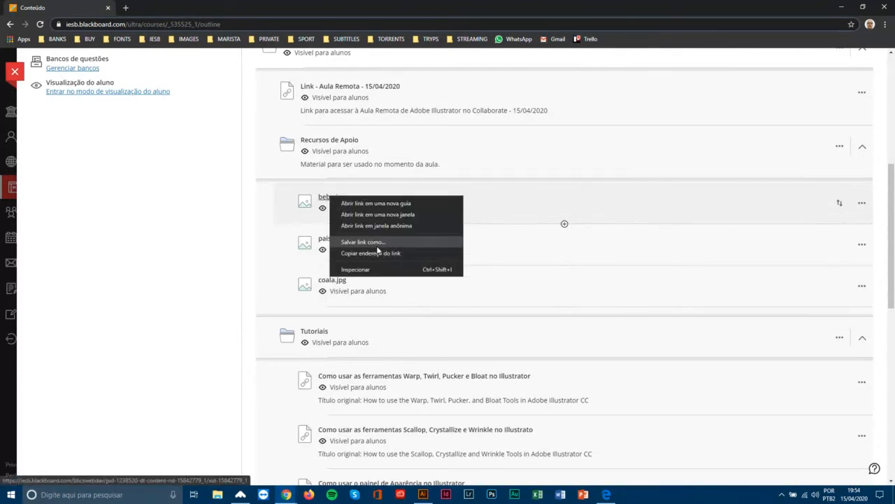
{"action": "left_click", "coordinate": [196, 243]}
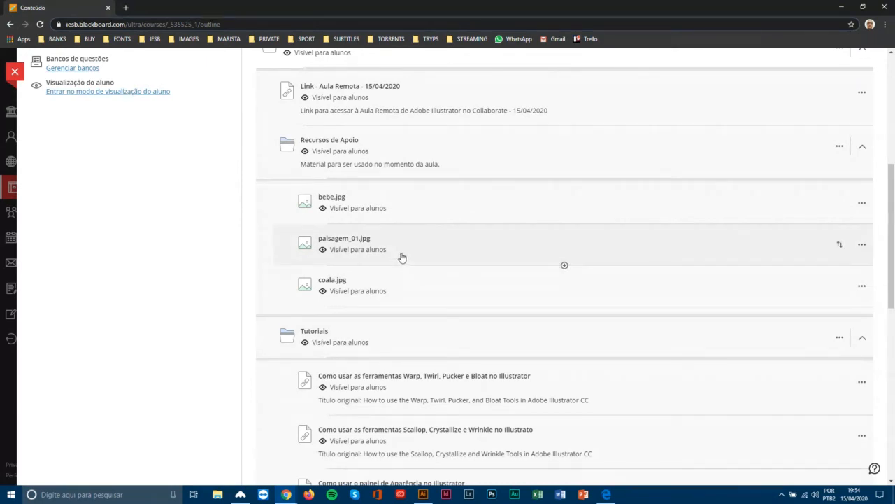
{"action": "scroll", "coordinate": [406, 259], "scroll_direction": "down", "scroll_amount": 3}
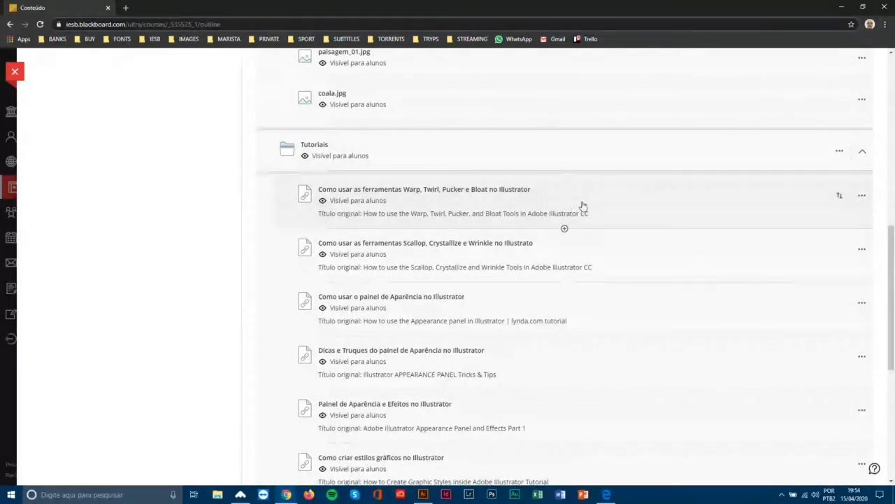
{"action": "scroll", "coordinate": [585, 207], "scroll_direction": "down", "scroll_amount": 1}
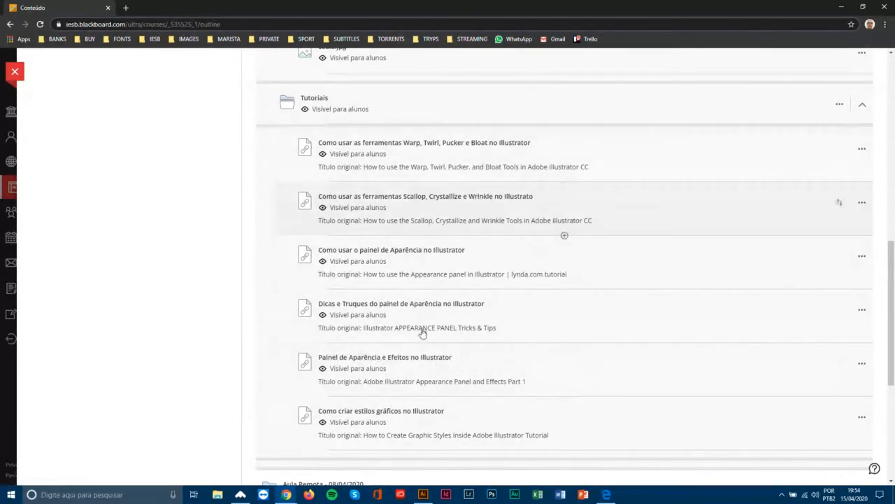
{"action": "scroll", "coordinate": [422, 335], "scroll_direction": "down", "scroll_amount": 1}
{"action": "scroll", "coordinate": [422, 335], "scroll_direction": "up", "scroll_amount": 1}
{"action": "scroll", "coordinate": [422, 336], "scroll_direction": "up", "scroll_amount": 2}
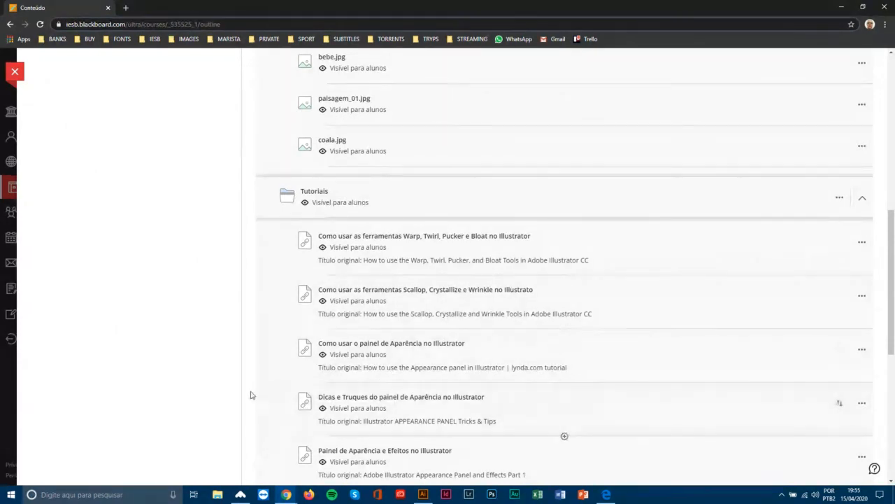
{"action": "scroll", "coordinate": [496, 333], "scroll_direction": "down", "scroll_amount": 2}
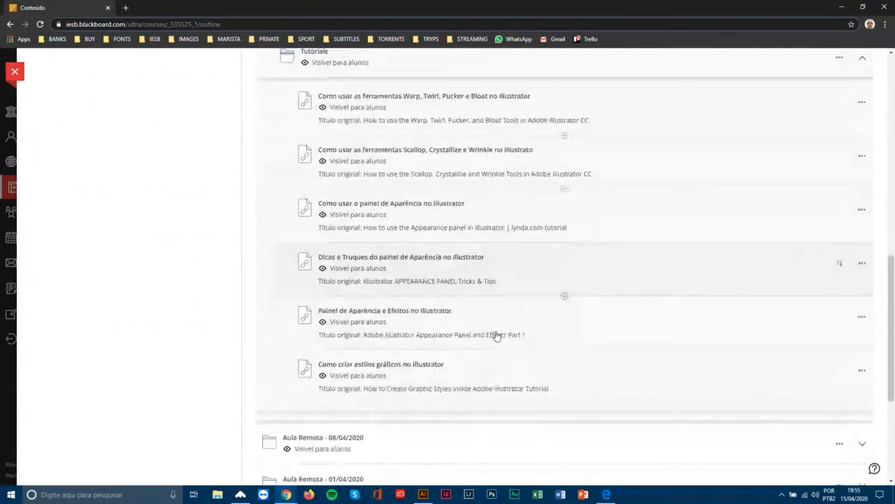
{"action": "scroll", "coordinate": [496, 335], "scroll_direction": "up", "scroll_amount": 3}
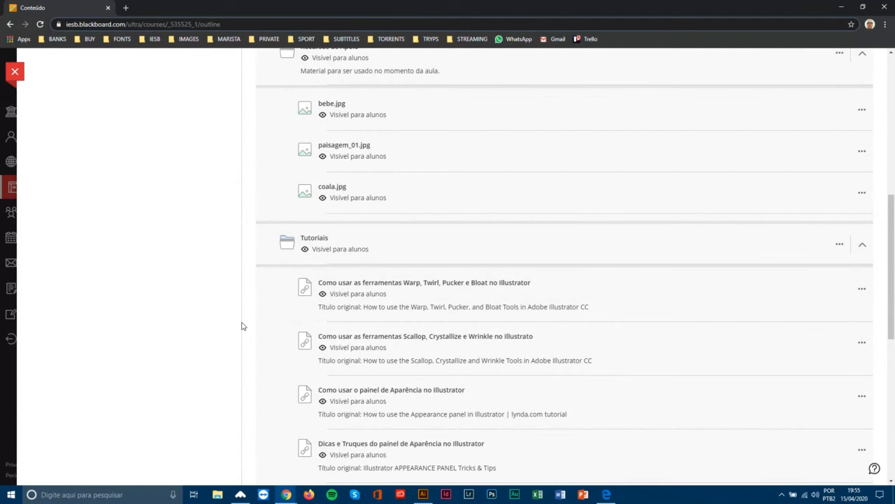
{"action": "scroll", "coordinate": [243, 325], "scroll_direction": "up", "scroll_amount": 1}
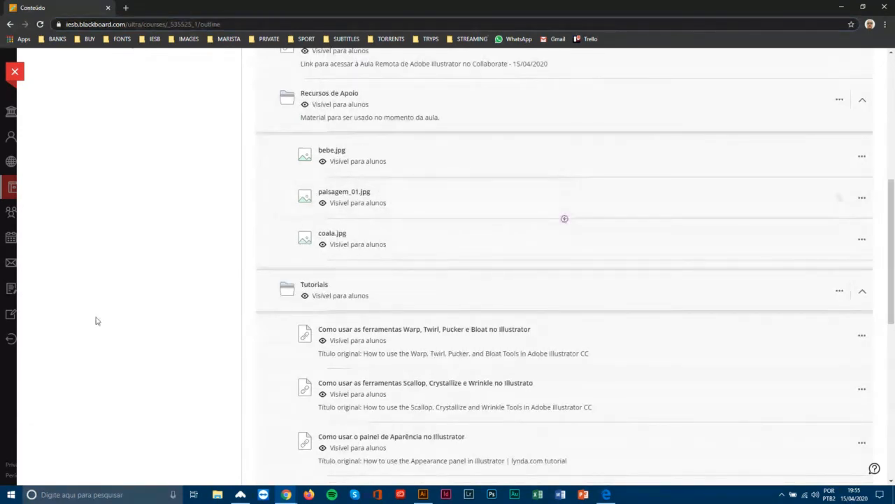
Step: Switch back to Illustrator and draw an orange-filled square without stroke, about 11.79 cm per side, from the artboard's center
{"action": "left_click", "coordinate": [424, 494]}
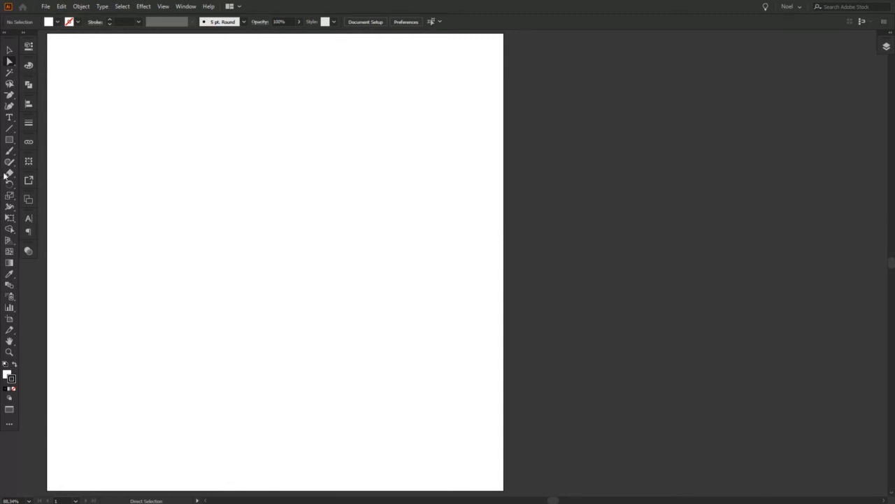
{"action": "left_click", "coordinate": [9, 141]}
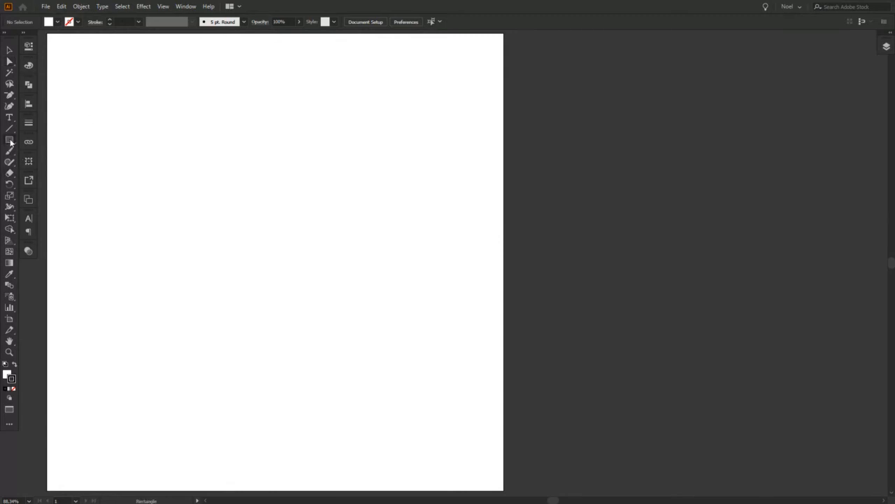
{"action": "left_click", "coordinate": [57, 24]}
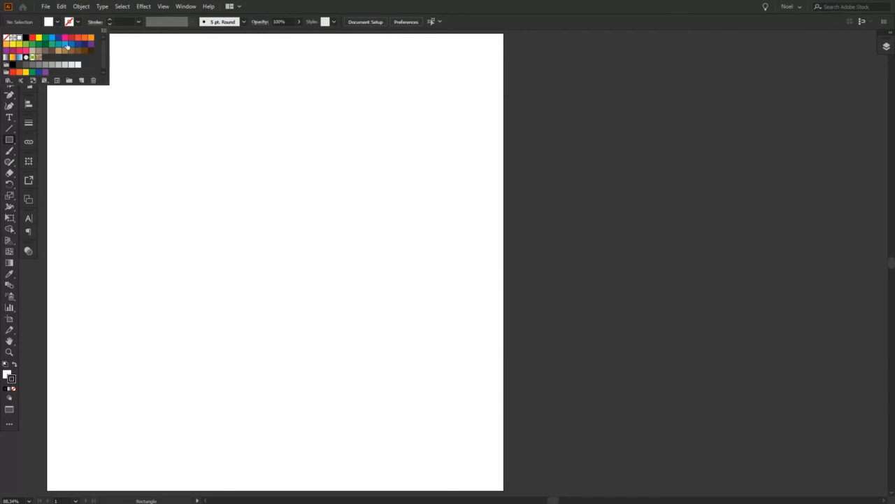
{"action": "left_click", "coordinate": [85, 37]}
{"action": "left_click", "coordinate": [164, 142]}
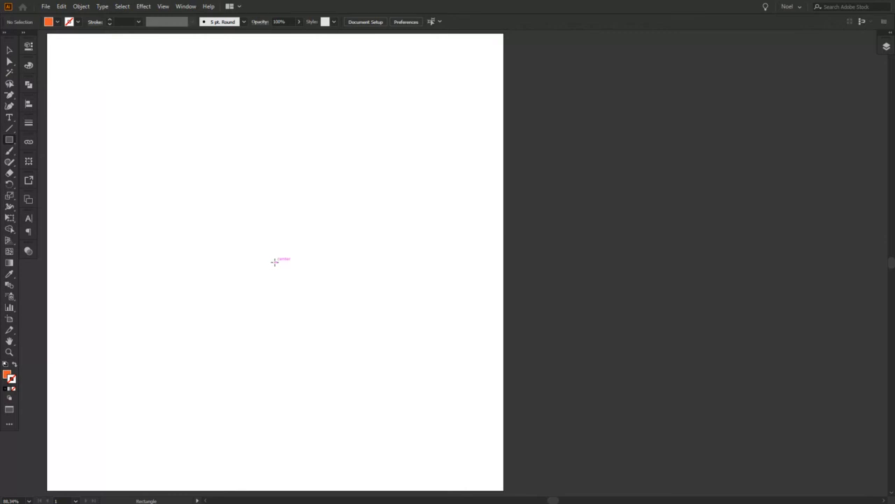
{"action": "left_click_drag", "start_coordinate": [275, 262], "coordinate": [411, 369]}
{"action": "left_click", "coordinate": [11, 51]}
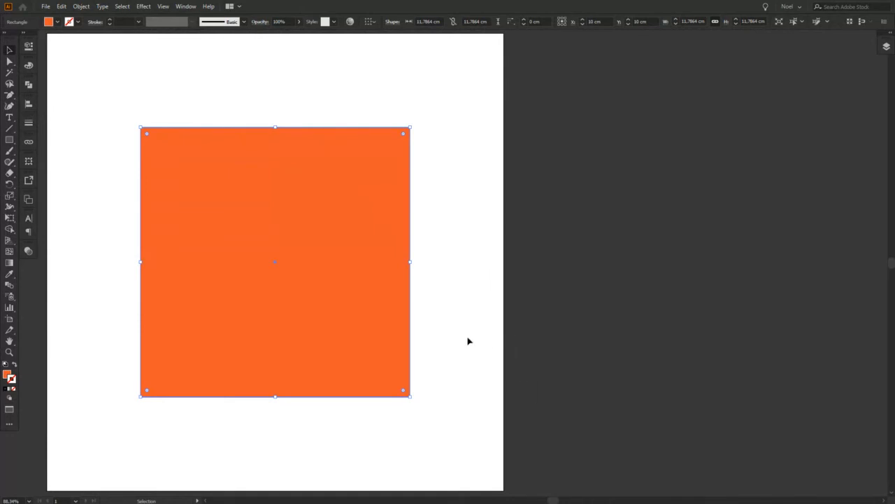
Step: Activate the Warp tool and set its global brush dimensions to 2 cm width and 2 cm height
{"action": "left_click", "coordinate": [9, 208]}
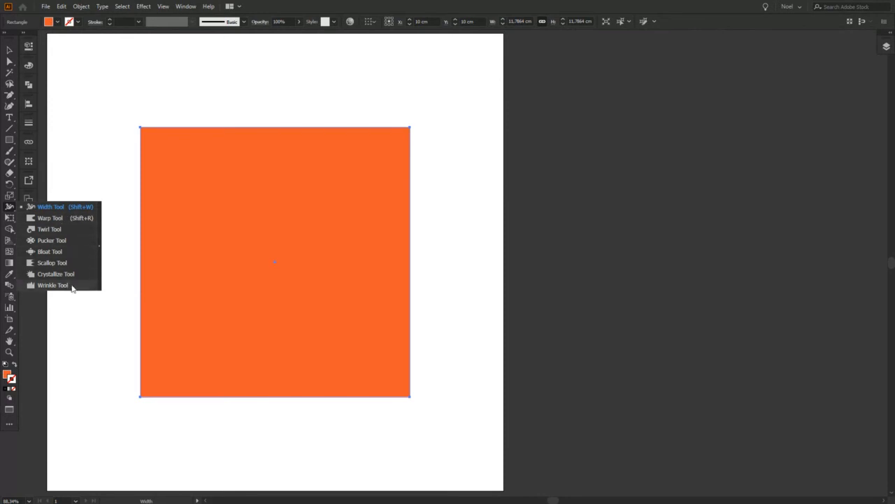
{"action": "left_click", "coordinate": [50, 218]}
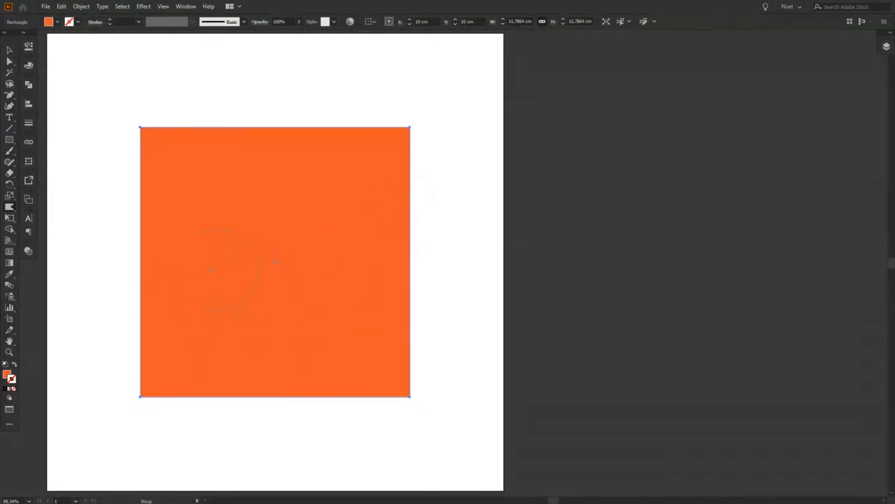
{"action": "double_click", "coordinate": [9, 207]}
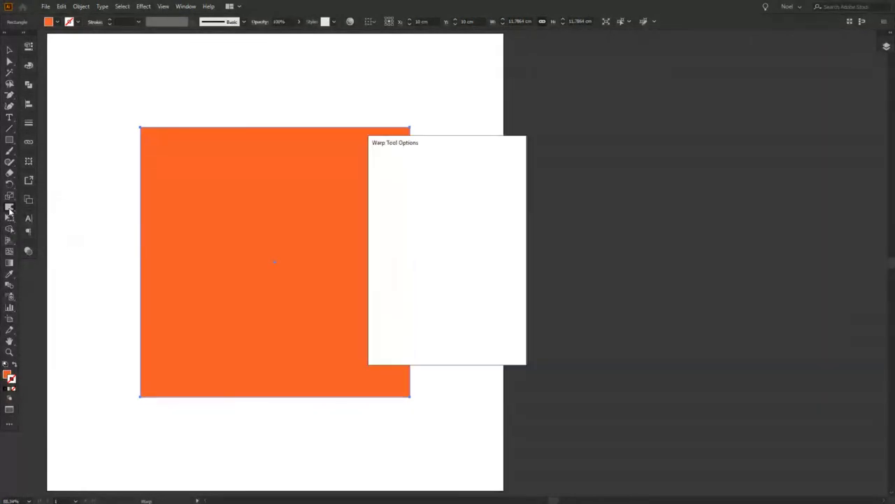
{"action": "left_click_drag", "start_coordinate": [412, 146], "coordinate": [506, 150]}
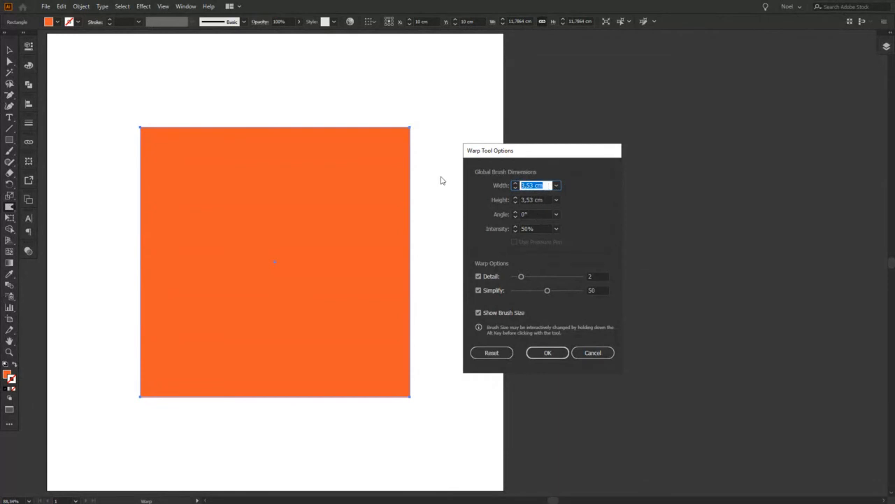
{"action": "type", "text": "2"}
{"action": "key", "text": "Tab"}
{"action": "type", "text": "2"}
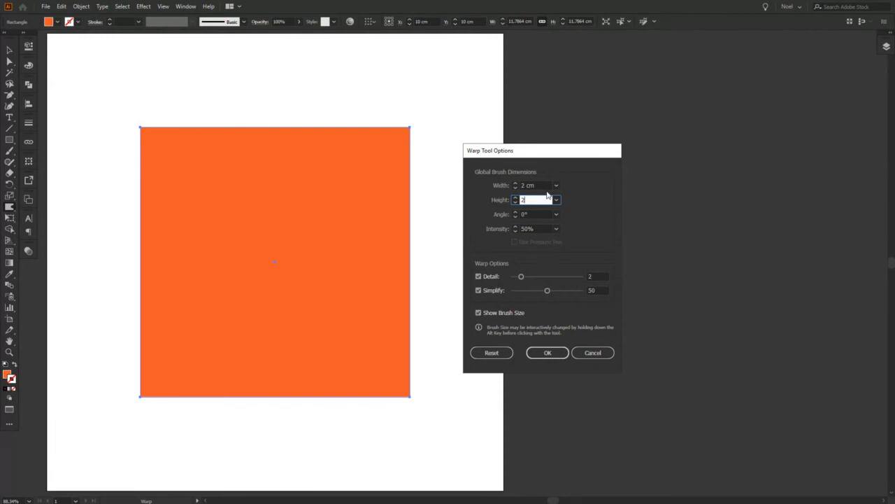
{"action": "key", "text": "shift+Tab"}
{"action": "key", "text": "Tab"}
{"action": "left_click", "coordinate": [558, 214]}
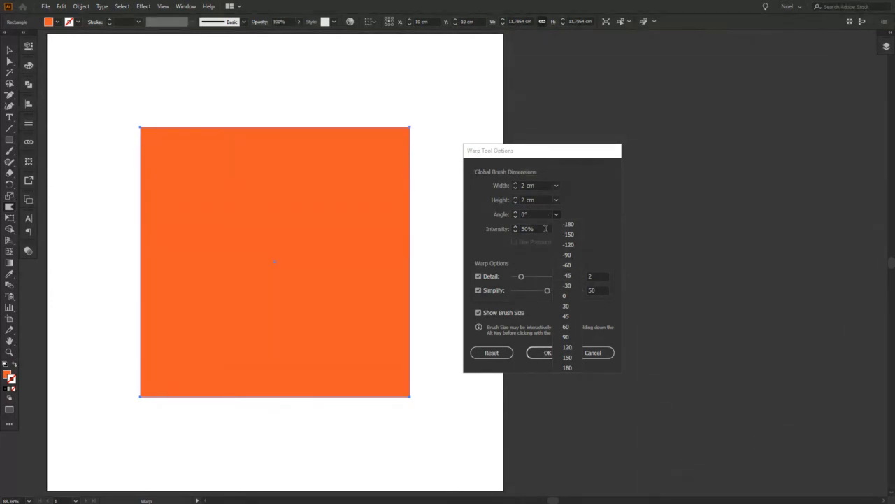
Step: Set the Warp brush to 2 cm width, 1 cm height and a 45° angle
{"action": "left_click", "coordinate": [515, 185]}
{"action": "left_click", "coordinate": [515, 183]}
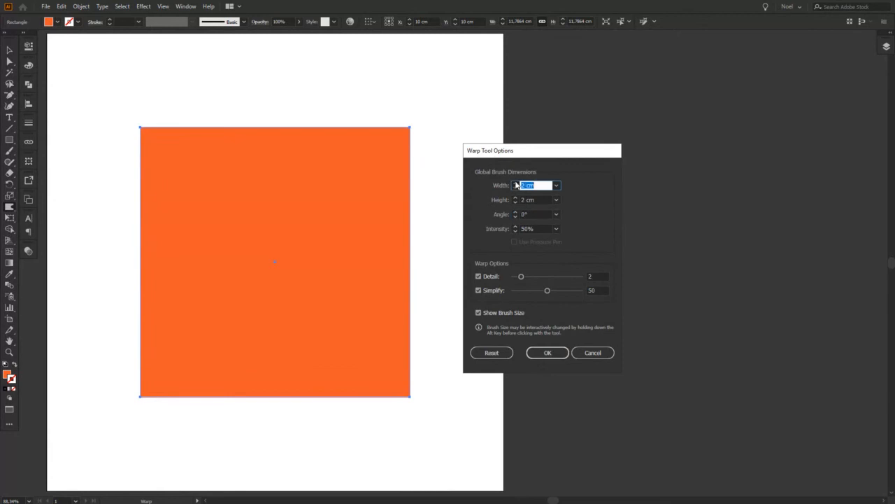
{"action": "left_click", "coordinate": [516, 184]}
{"action": "left_click_drag", "start_coordinate": [542, 185], "coordinate": [477, 189]}
{"action": "type", "text": "2"}
{"action": "key", "text": "Tab"}
{"action": "type", "text": "1"}
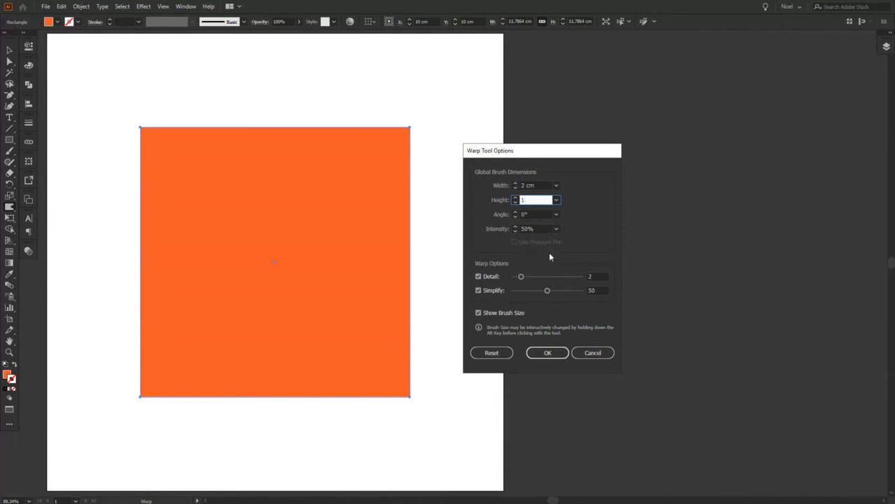
{"action": "left_click", "coordinate": [556, 214]}
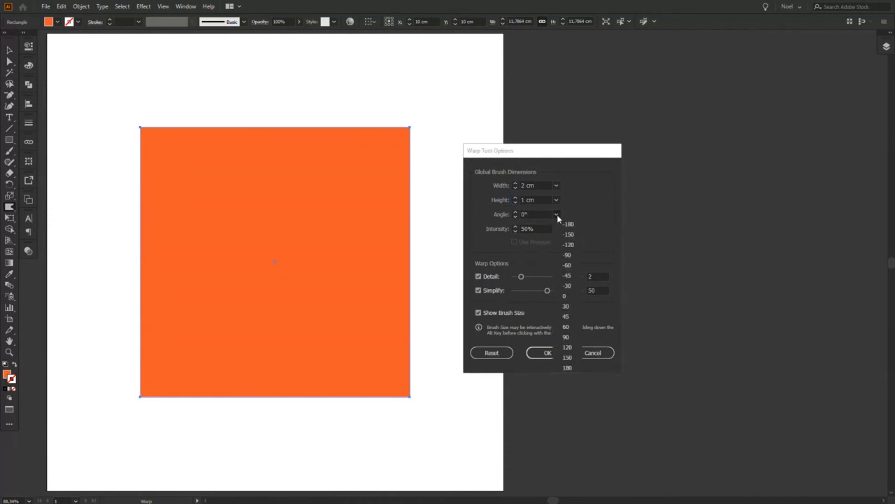
{"action": "left_click", "coordinate": [567, 316]}
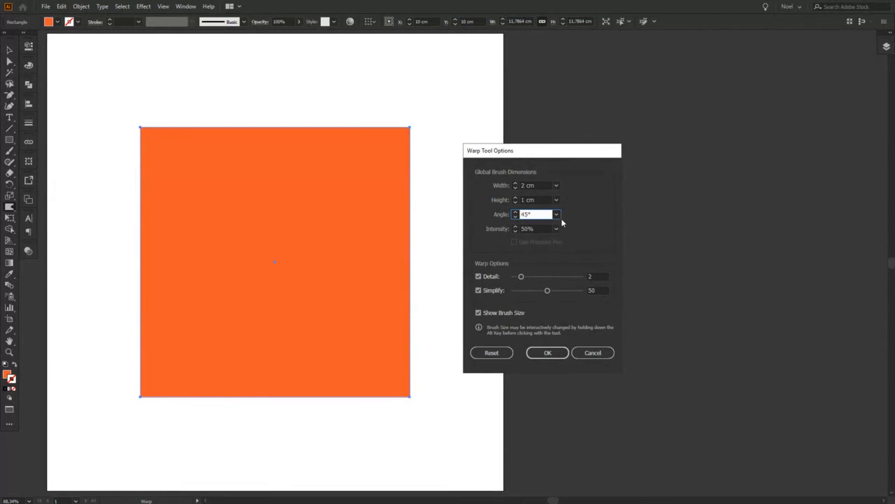
Step: Raise the Warp detail to 10, lower the simplify amount and apply the Warp tool options
{"action": "left_click", "coordinate": [545, 185]}
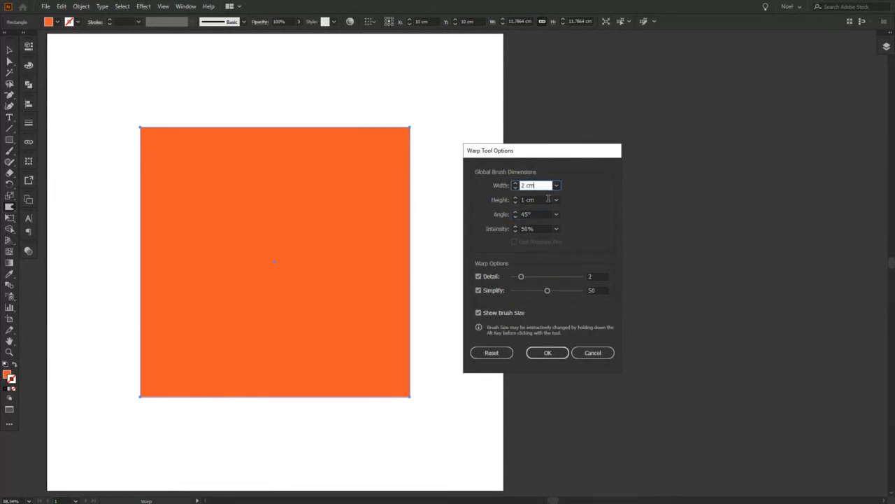
{"action": "left_click", "coordinate": [557, 229]}
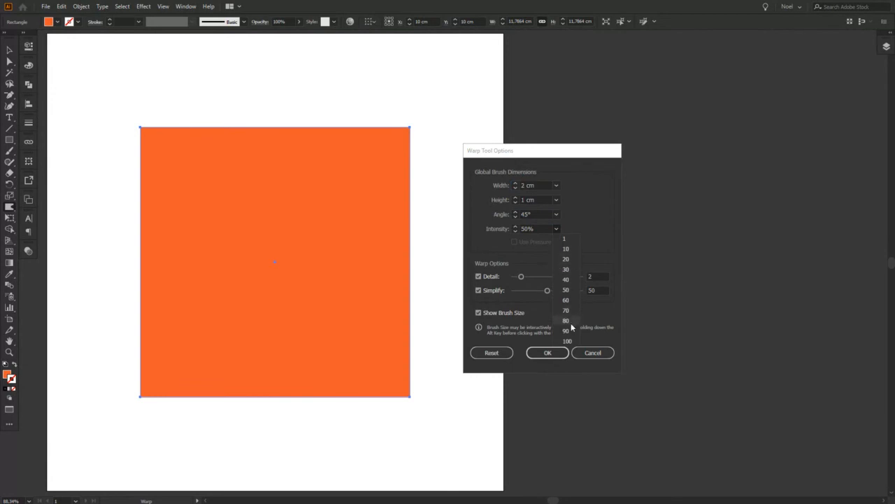
{"action": "left_click", "coordinate": [537, 229]}
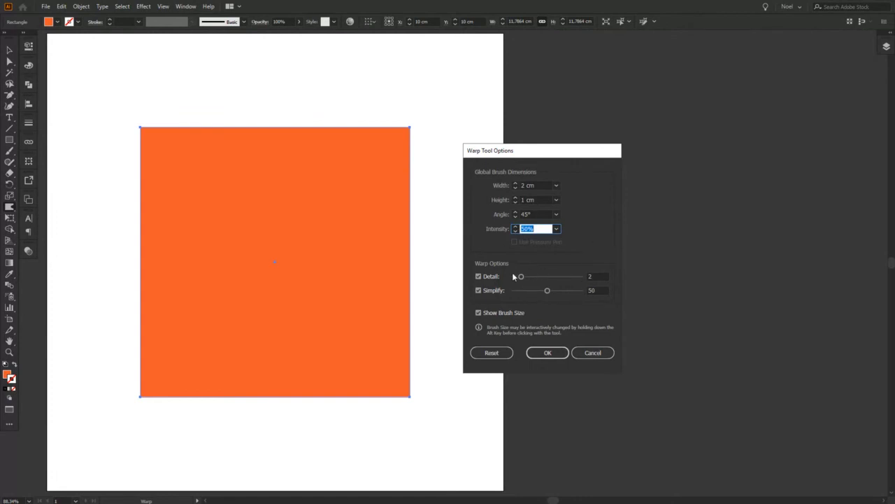
{"action": "left_click_drag", "start_coordinate": [522, 277], "coordinate": [576, 280]}
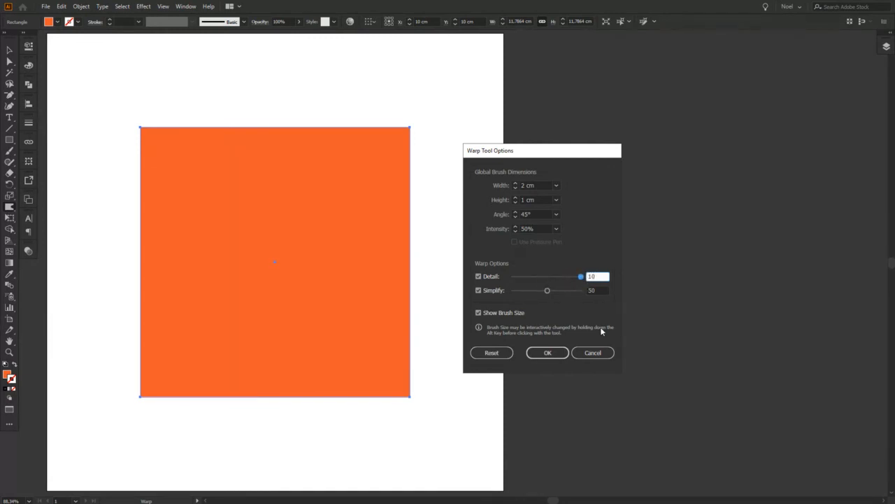
{"action": "mouse_move", "coordinate": [548, 289]}
{"action": "left_mouse_down"}
{"action": "mouse_move", "coordinate": [514, 291]}
{"action": "mouse_move", "coordinate": [558, 294]}
{"action": "mouse_move", "coordinate": [548, 294]}
{"action": "left_mouse_up"}
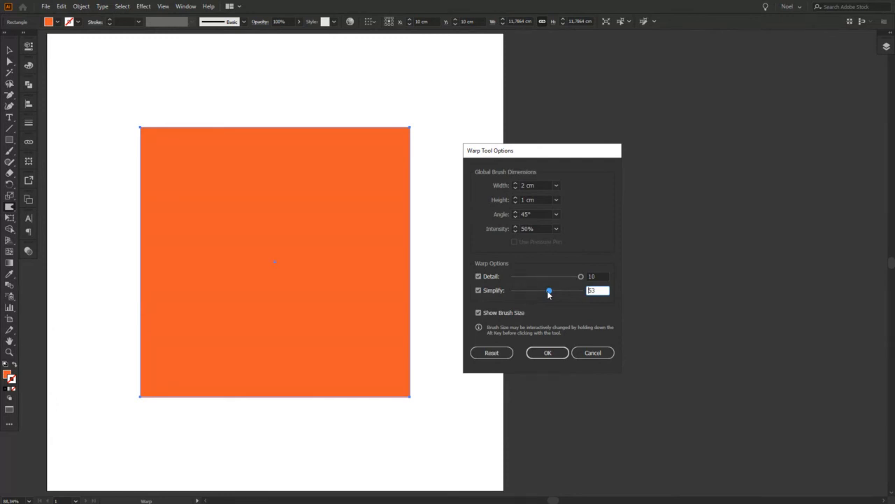
{"action": "left_click_drag", "start_coordinate": [548, 294], "coordinate": [526, 294]}
{"action": "left_click", "coordinate": [548, 353]}
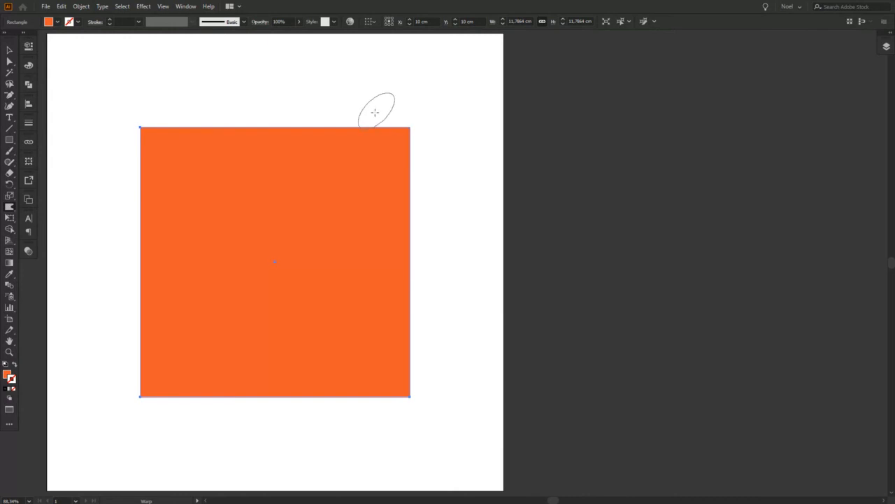
Step: Warp small inward dents along the square's upper edge and the upper part of its left edge
{"action": "left_click_drag", "start_coordinate": [331, 170], "coordinate": [321, 182]}
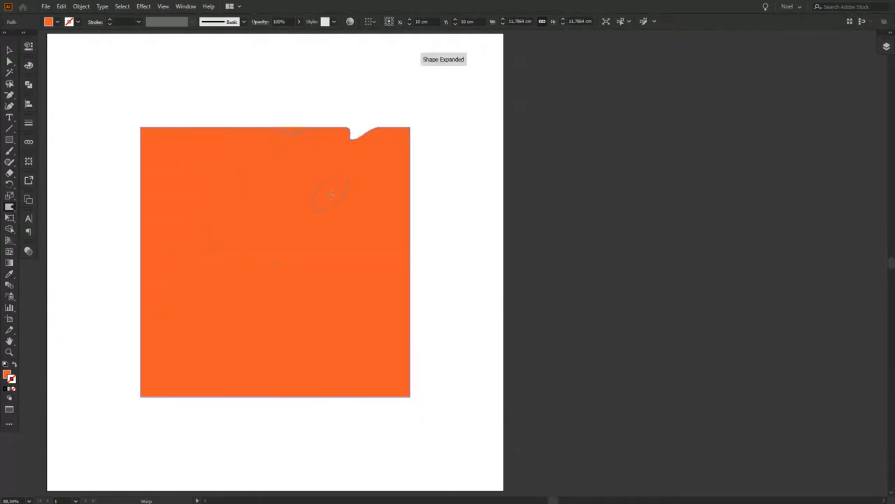
{"action": "mouse_move", "coordinate": [301, 126]}
{"action": "left_mouse_down"}
{"action": "mouse_move", "coordinate": [296, 120]}
{"action": "mouse_move", "coordinate": [280, 158]}
{"action": "left_mouse_up"}
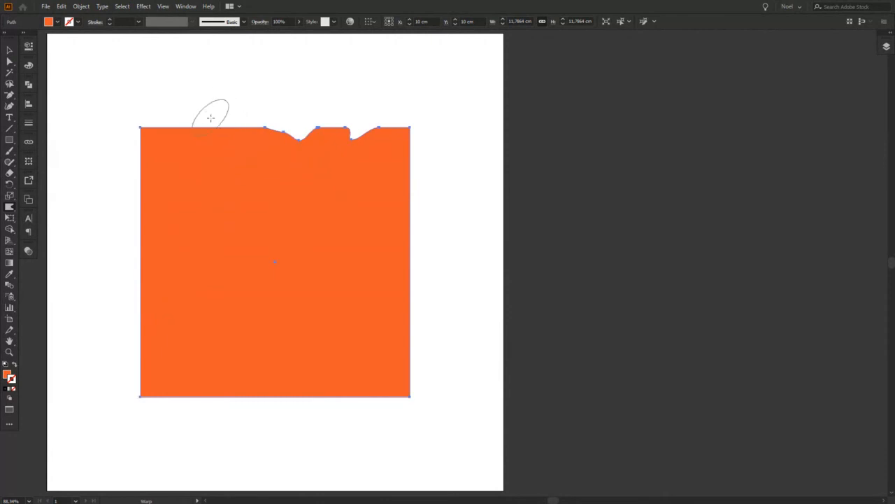
{"action": "mouse_move", "coordinate": [209, 117]}
{"action": "left_mouse_down"}
{"action": "mouse_move", "coordinate": [219, 128]}
{"action": "mouse_move", "coordinate": [203, 132]}
{"action": "left_mouse_up"}
{"action": "mouse_move", "coordinate": [137, 155]}
{"action": "left_mouse_down"}
{"action": "mouse_move", "coordinate": [179, 165]}
{"action": "mouse_move", "coordinate": [149, 158]}
{"action": "left_mouse_up"}
Step: Resize the Warp brush interactively into a larger ellipse and push a deeper notch into the square's upper left edge
{"action": "mouse_move", "coordinate": [132, 190]}
{"action": "left_mouse_down", "text": "alt"}
{"action": "mouse_move", "coordinate": [165, 199]}
{"action": "mouse_move", "coordinate": [151, 224]}
{"action": "mouse_move", "coordinate": [156, 210]}
{"action": "mouse_move", "coordinate": [164, 253]}
{"action": "mouse_move", "coordinate": [161, 225]}
{"action": "mouse_move", "coordinate": [132, 217]}
{"action": "mouse_move", "coordinate": [161, 232]}
{"action": "mouse_move", "coordinate": [167, 263]}
{"action": "left_mouse_up", "text": "alt"}
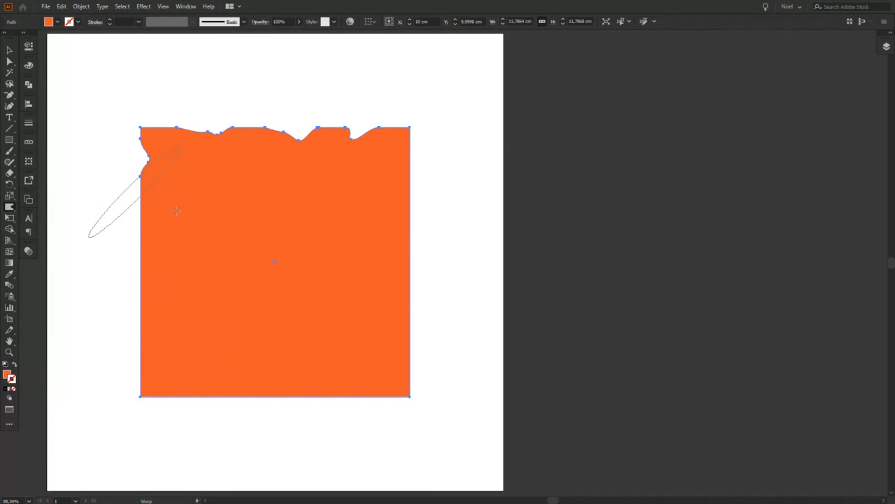
{"action": "mouse_move", "coordinate": [178, 211]}
{"action": "left_mouse_down"}
{"action": "mouse_move", "coordinate": [203, 259]}
{"action": "mouse_move", "coordinate": [160, 242]}
{"action": "mouse_move", "coordinate": [185, 262]}
{"action": "mouse_move", "coordinate": [134, 259]}
{"action": "mouse_move", "coordinate": [144, 244]}
{"action": "mouse_move", "coordinate": [175, 242]}
{"action": "mouse_move", "coordinate": [136, 226]}
{"action": "mouse_move", "coordinate": [137, 210]}
{"action": "mouse_move", "coordinate": [144, 238]}
{"action": "left_mouse_up"}
{"action": "mouse_move", "coordinate": [144, 234]}
{"action": "left_mouse_down"}
{"action": "mouse_move", "coordinate": [135, 211]}
{"action": "mouse_move", "coordinate": [143, 220]}
{"action": "mouse_move", "coordinate": [133, 235]}
{"action": "mouse_move", "coordinate": [121, 217]}
{"action": "mouse_move", "coordinate": [141, 217]}
{"action": "mouse_move", "coordinate": [128, 228]}
{"action": "mouse_move", "coordinate": [140, 236]}
{"action": "mouse_move", "coordinate": [130, 240]}
{"action": "mouse_move", "coordinate": [170, 236]}
{"action": "left_mouse_up"}
{"action": "left_click_drag", "start_coordinate": [134, 205], "coordinate": [178, 209]}
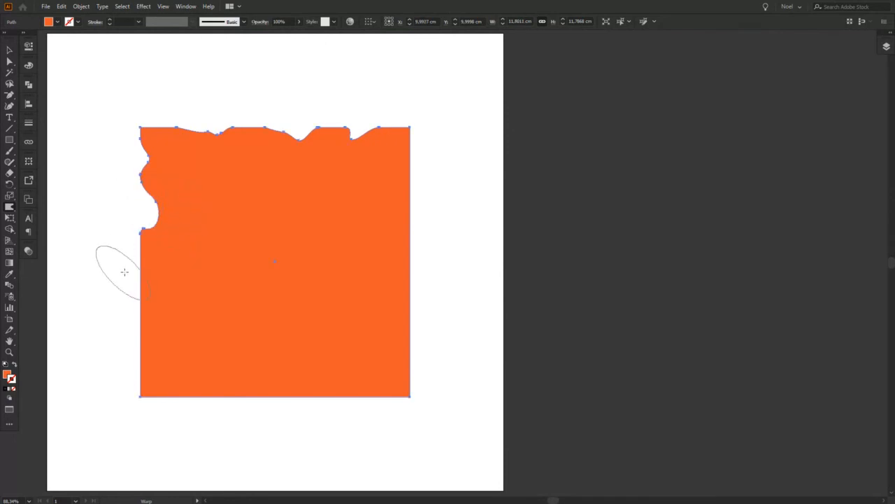
Step: Warp the rest of the square's left edge inward in waves down to the lower-left corner
{"action": "left_click_drag", "start_coordinate": [126, 271], "coordinate": [172, 267]}
{"action": "left_click_drag", "start_coordinate": [134, 305], "coordinate": [183, 307]}
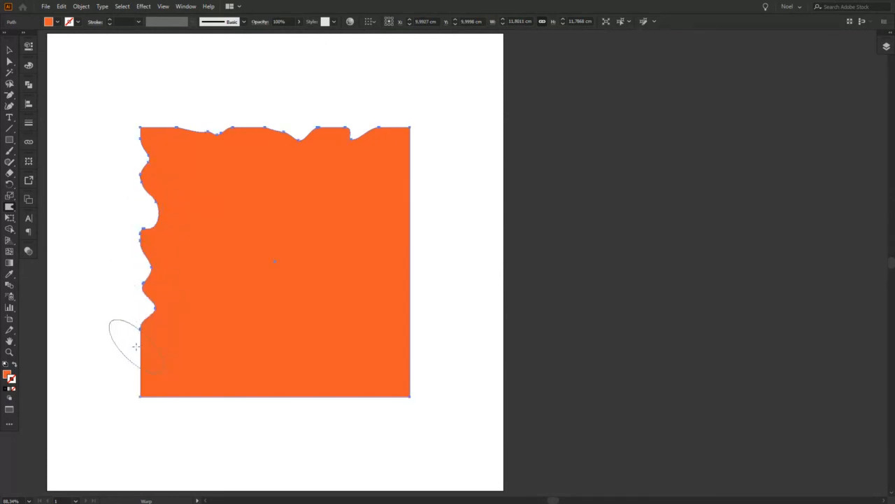
{"action": "left_click_drag", "start_coordinate": [136, 345], "coordinate": [175, 344]}
{"action": "mouse_move", "coordinate": [136, 406]}
{"action": "left_mouse_down"}
{"action": "mouse_move", "coordinate": [215, 381]}
{"action": "mouse_move", "coordinate": [184, 380]}
{"action": "left_mouse_up"}
Step: Warp waves into the square's bottom edge and push in its lower-right corner and lower right side
{"action": "left_click_drag", "start_coordinate": [280, 410], "coordinate": [279, 371]}
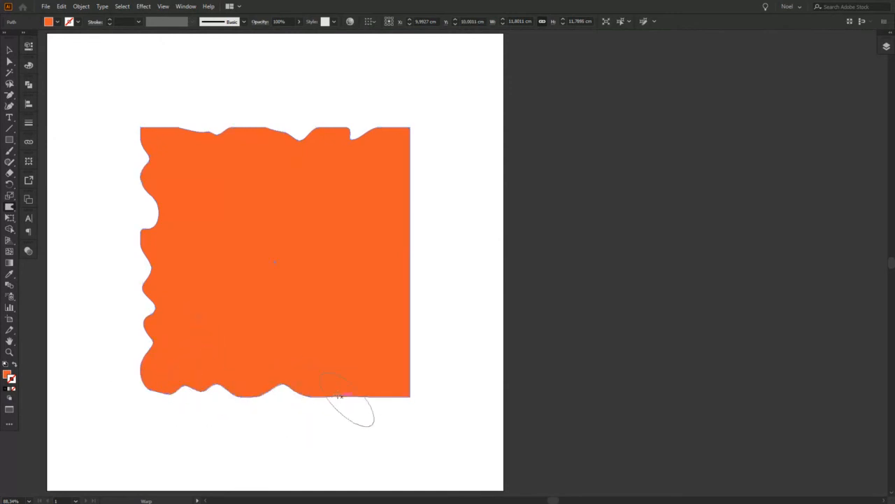
{"action": "left_click_drag", "start_coordinate": [349, 403], "coordinate": [336, 384]}
{"action": "left_click_drag", "start_coordinate": [424, 399], "coordinate": [352, 358]}
{"action": "mouse_move", "coordinate": [438, 337]}
{"action": "left_mouse_down"}
{"action": "mouse_move", "coordinate": [371, 329]}
{"action": "mouse_move", "coordinate": [361, 318]}
{"action": "left_mouse_up"}
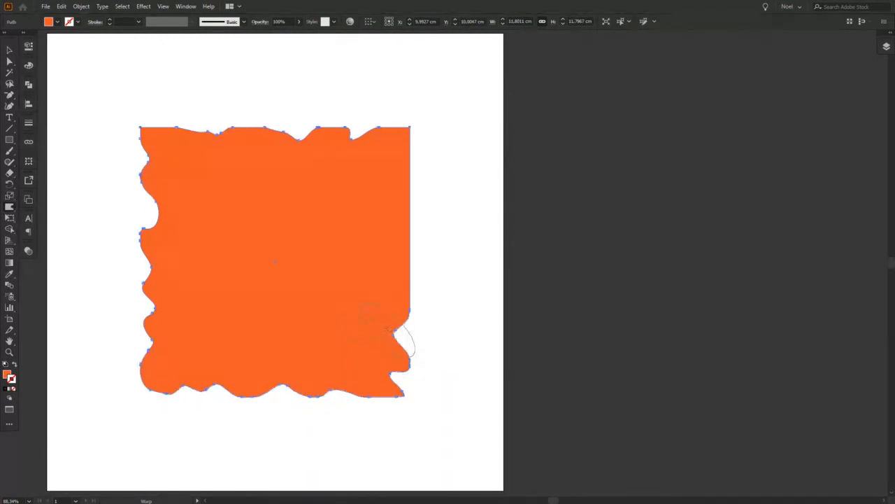
Step: Warp a series of inward waves up the square's right edge
{"action": "left_click_drag", "start_coordinate": [434, 301], "coordinate": [371, 291]}
{"action": "left_click_drag", "start_coordinate": [410, 266], "coordinate": [370, 256]}
{"action": "left_click_drag", "start_coordinate": [438, 230], "coordinate": [393, 225]}
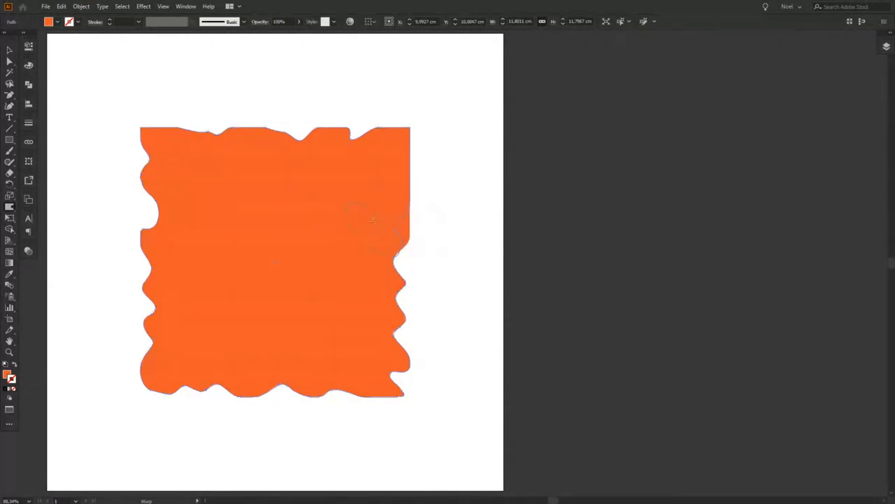
{"action": "left_click_drag", "start_coordinate": [422, 198], "coordinate": [390, 198]}
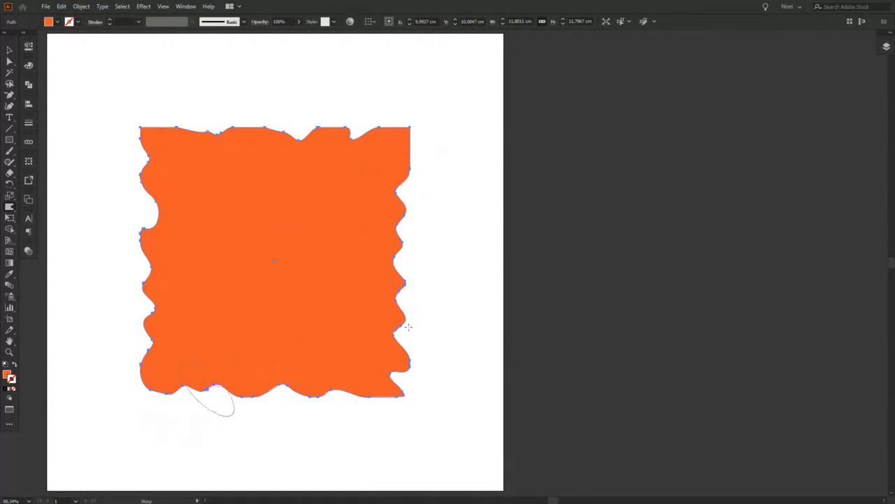
{"action": "left_click_drag", "start_coordinate": [409, 304], "coordinate": [373, 323]}
Step: Deepen the waves on the left edge, warp the remaining straight parts of the top edge and push the right edge outward
{"action": "left_click_drag", "start_coordinate": [130, 189], "coordinate": [163, 194]}
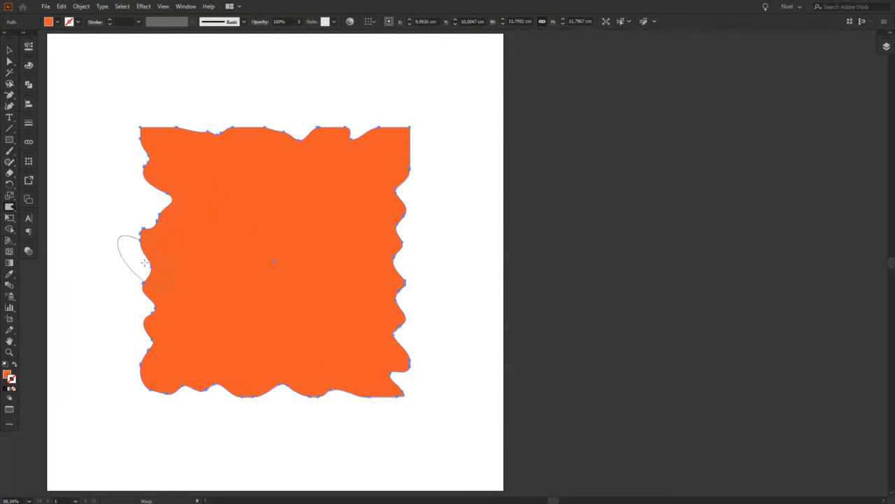
{"action": "left_click_drag", "start_coordinate": [133, 253], "coordinate": [178, 265]}
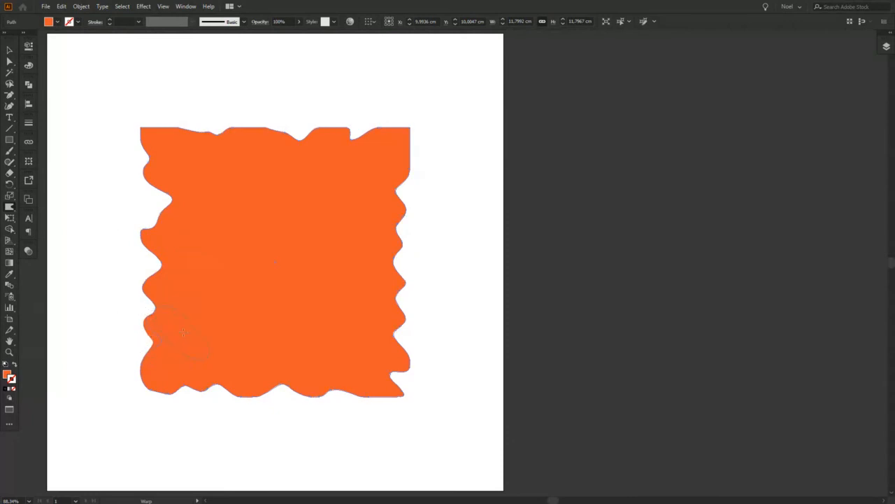
{"action": "mouse_move", "coordinate": [175, 127]}
{"action": "left_mouse_down"}
{"action": "mouse_move", "coordinate": [179, 135]}
{"action": "mouse_move", "coordinate": [151, 125]}
{"action": "left_mouse_up"}
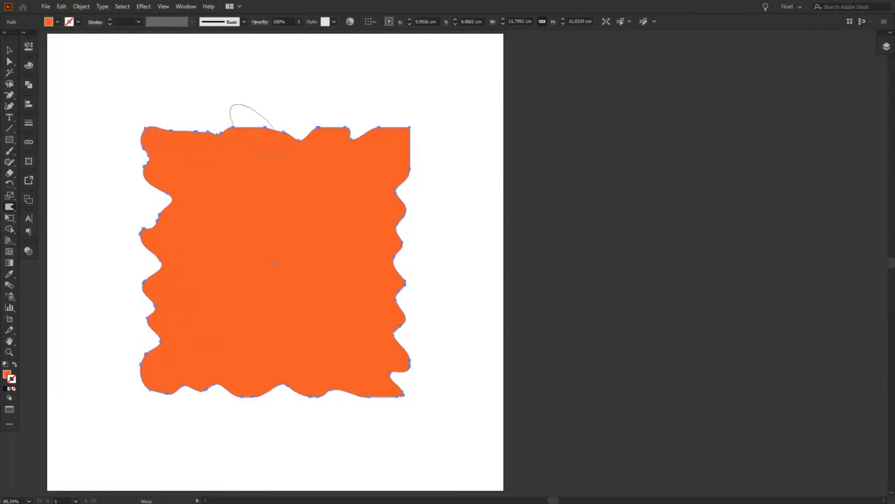
{"action": "left_click_drag", "start_coordinate": [264, 142], "coordinate": [261, 157]}
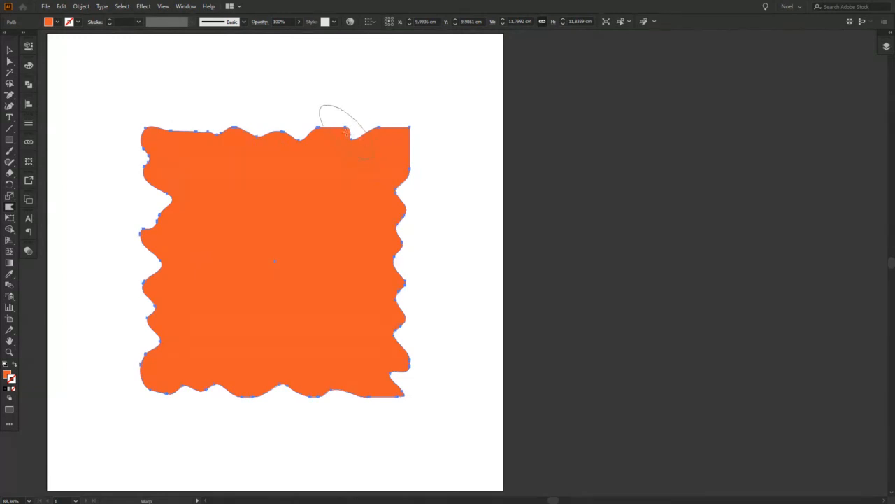
{"action": "mouse_move", "coordinate": [344, 138]}
{"action": "left_mouse_down"}
{"action": "mouse_move", "coordinate": [384, 116]}
{"action": "mouse_move", "coordinate": [408, 128]}
{"action": "mouse_move", "coordinate": [399, 136]}
{"action": "mouse_move", "coordinate": [407, 166]}
{"action": "left_mouse_up"}
{"action": "mouse_move", "coordinate": [387, 130]}
{"action": "left_mouse_down"}
{"action": "mouse_move", "coordinate": [412, 120]}
{"action": "mouse_move", "coordinate": [426, 150]}
{"action": "mouse_move", "coordinate": [423, 224]}
{"action": "mouse_move", "coordinate": [414, 223]}
{"action": "mouse_move", "coordinate": [399, 302]}
{"action": "mouse_move", "coordinate": [406, 300]}
{"action": "mouse_move", "coordinate": [408, 353]}
{"action": "mouse_move", "coordinate": [416, 353]}
{"action": "mouse_move", "coordinate": [399, 387]}
{"action": "mouse_move", "coordinate": [406, 400]}
{"action": "mouse_move", "coordinate": [384, 409]}
{"action": "mouse_move", "coordinate": [390, 389]}
{"action": "mouse_move", "coordinate": [381, 395]}
{"action": "left_mouse_up"}
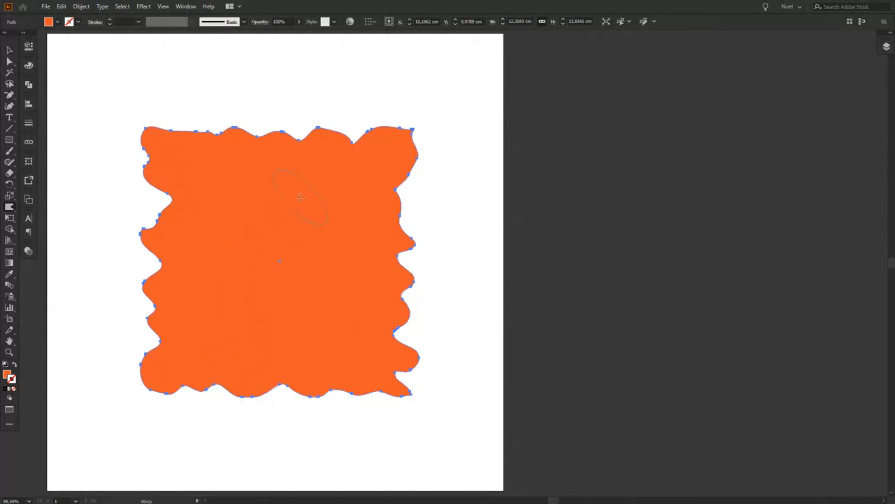
Step: Delete the warped shape and draw a new orange square, about 12.09 cm per side, from the artboard's center
{"action": "left_click", "coordinate": [9, 50]}
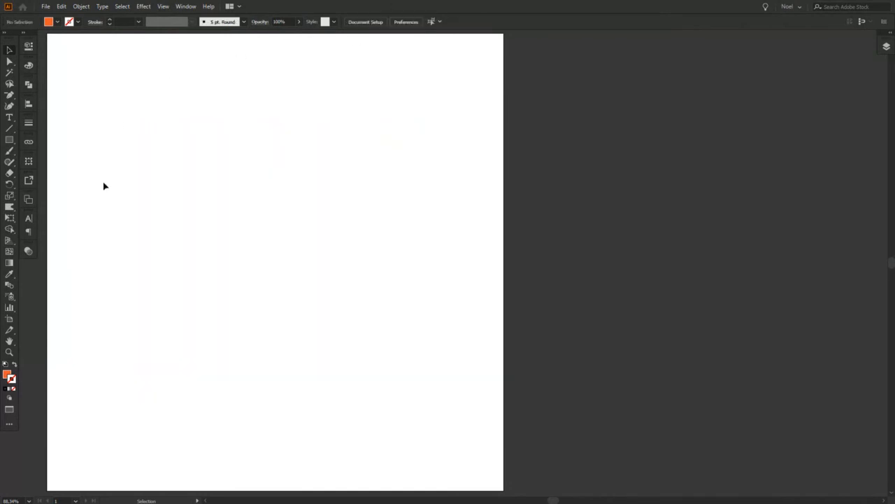
{"action": "left_click", "coordinate": [10, 139]}
{"action": "left_click_drag", "start_coordinate": [274, 262], "coordinate": [413, 399]}
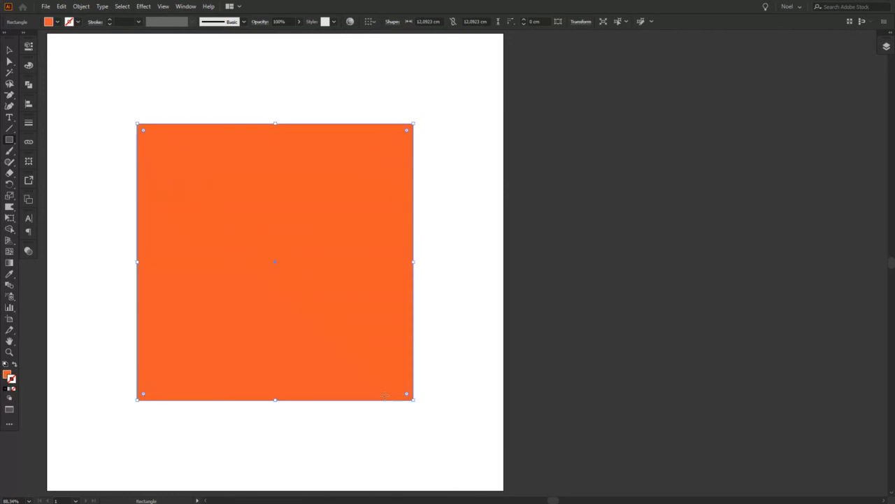
{"action": "left_click", "coordinate": [9, 50]}
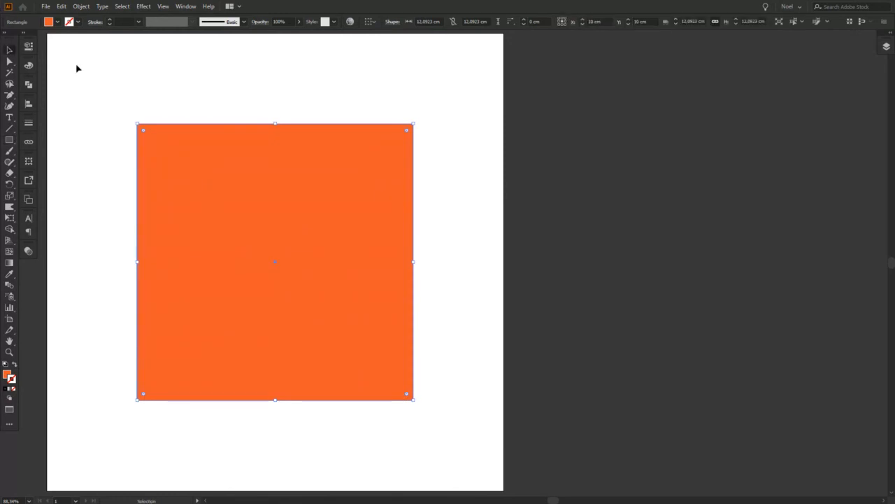
Step: Switch to the Twirl tool and look over its brush dimensions and twirl options
{"action": "left_click", "coordinate": [9, 208]}
{"action": "left_click", "coordinate": [9, 208]}
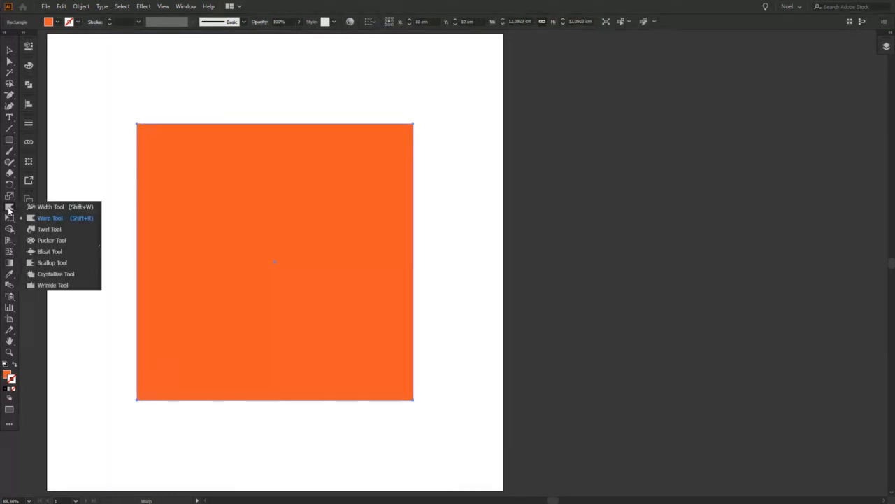
{"action": "left_click", "coordinate": [49, 228]}
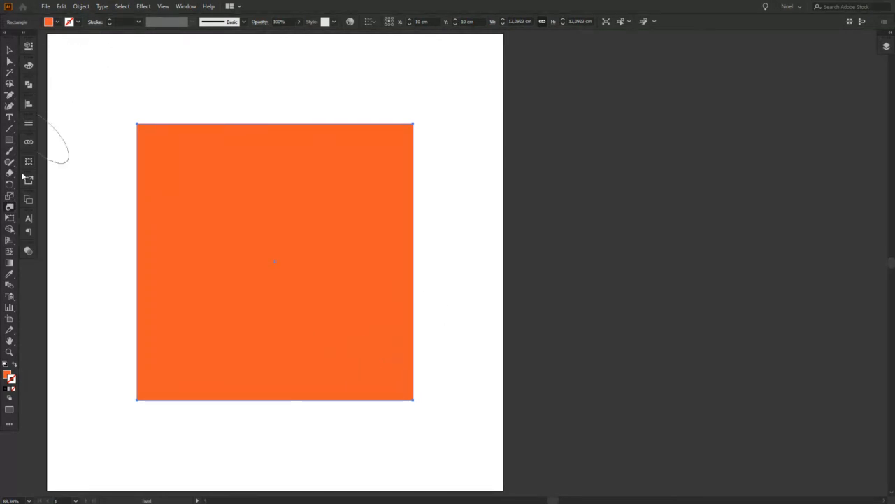
{"action": "double_click", "coordinate": [10, 208]}
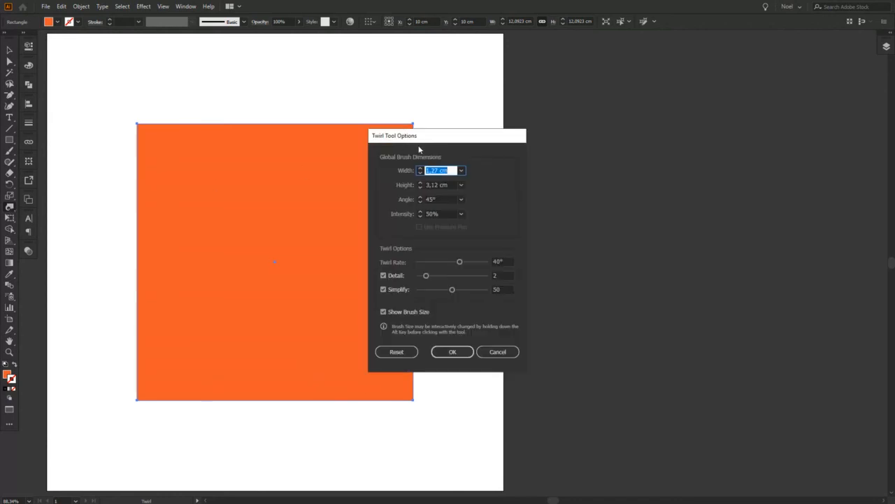
{"action": "left_click_drag", "start_coordinate": [448, 136], "coordinate": [537, 141]}
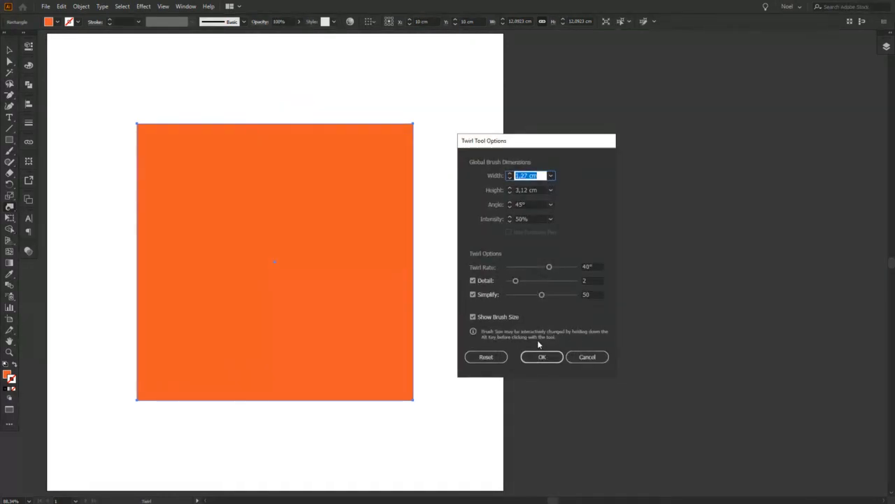
{"action": "left_click", "coordinate": [590, 356]}
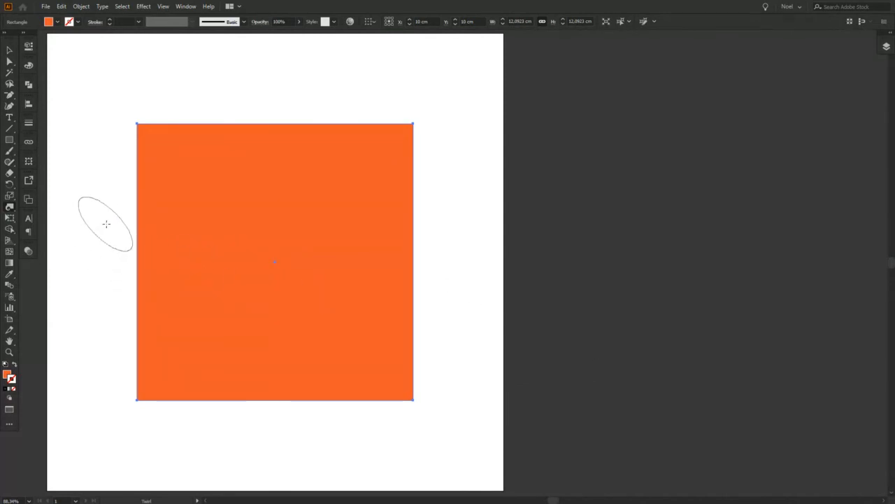
Step: Twirl one swirl into the square's top edge and two into its right edge with the slanted elliptical brush
{"action": "left_click", "coordinate": [10, 208]}
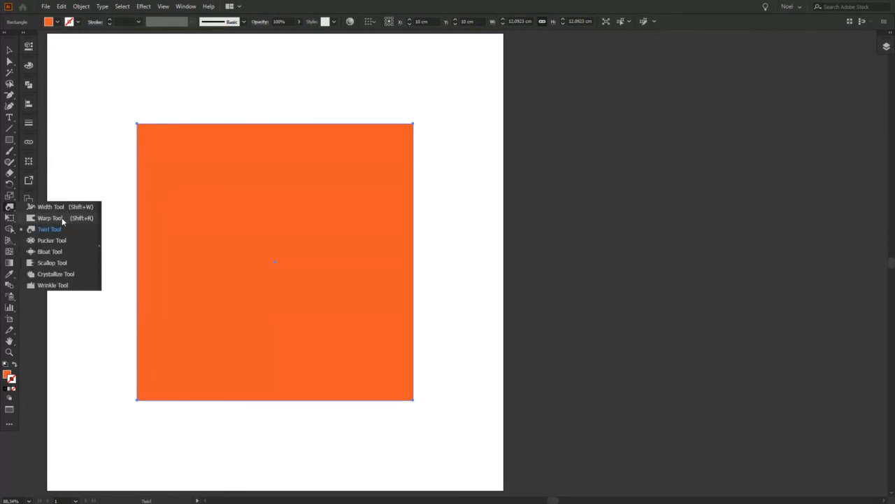
{"action": "left_click", "coordinate": [62, 217]}
{"action": "left_click", "coordinate": [10, 208]}
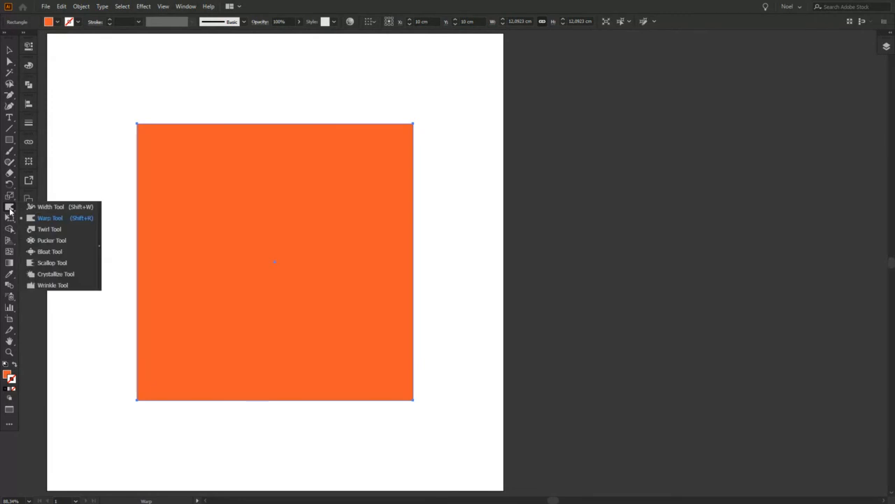
{"action": "left_click", "coordinate": [40, 229]}
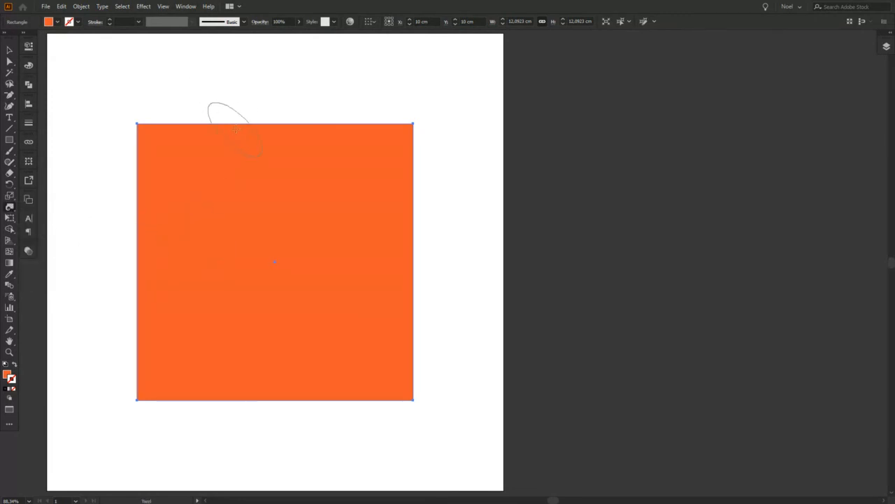
{"action": "left_click_drag", "start_coordinate": [240, 122], "coordinate": [242, 123]}
{"action": "left_click", "coordinate": [414, 240]}
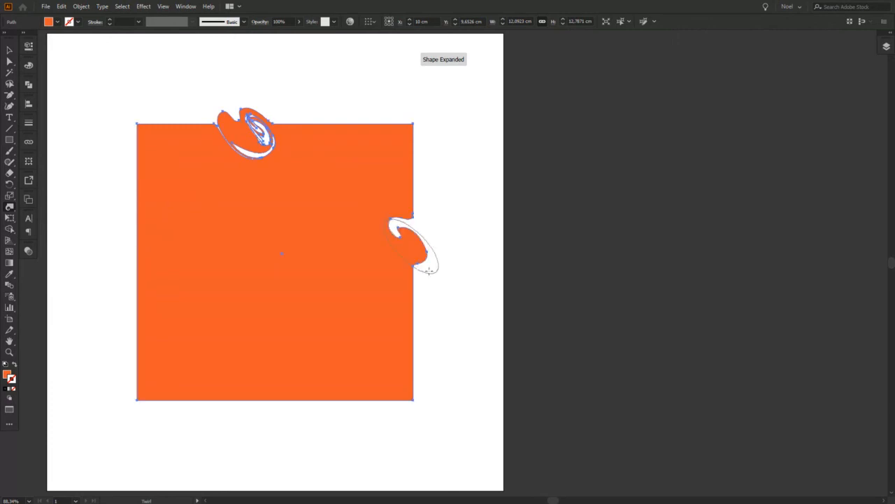
{"action": "left_click", "coordinate": [413, 332]}
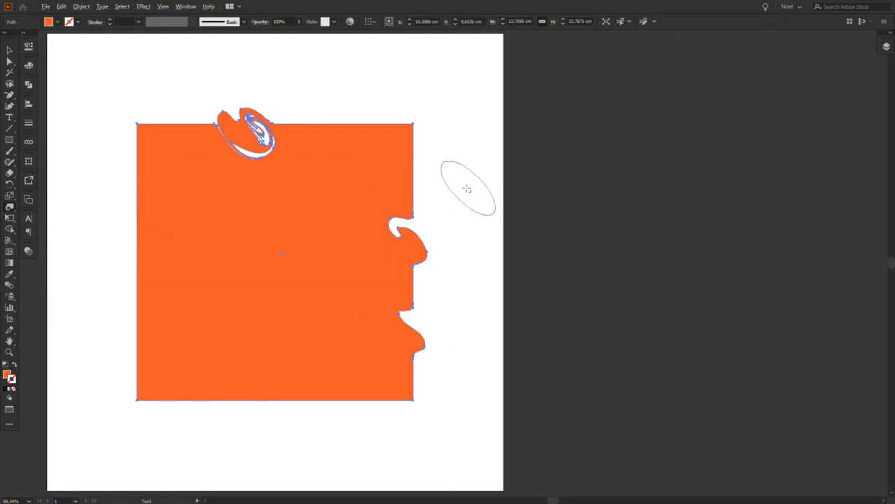
Step: Reshape the Twirl brush into a circle and twirl swirls along the left, bottom and top edges, including the top-left corner
{"action": "mouse_move", "coordinate": [465, 188]}
{"action": "left_mouse_down", "text": "alt+shift"}
{"action": "mouse_move", "coordinate": [491, 183]}
{"action": "mouse_move", "coordinate": [479, 190]}
{"action": "left_mouse_up", "text": "alt+shift"}
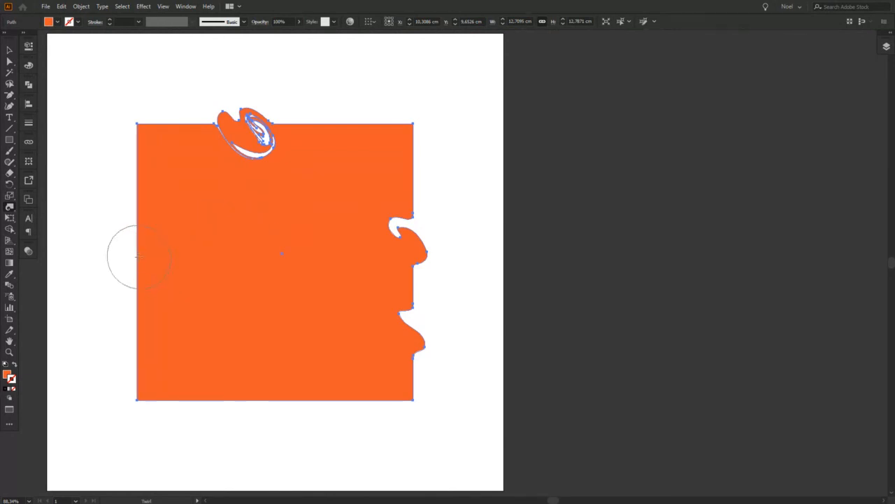
{"action": "left_click_drag", "start_coordinate": [141, 256], "coordinate": [144, 259]}
{"action": "mouse_move", "coordinate": [129, 336]}
{"action": "left_mouse_down"}
{"action": "mouse_move", "coordinate": [170, 336]}
{"action": "mouse_move", "coordinate": [181, 318]}
{"action": "left_mouse_up"}
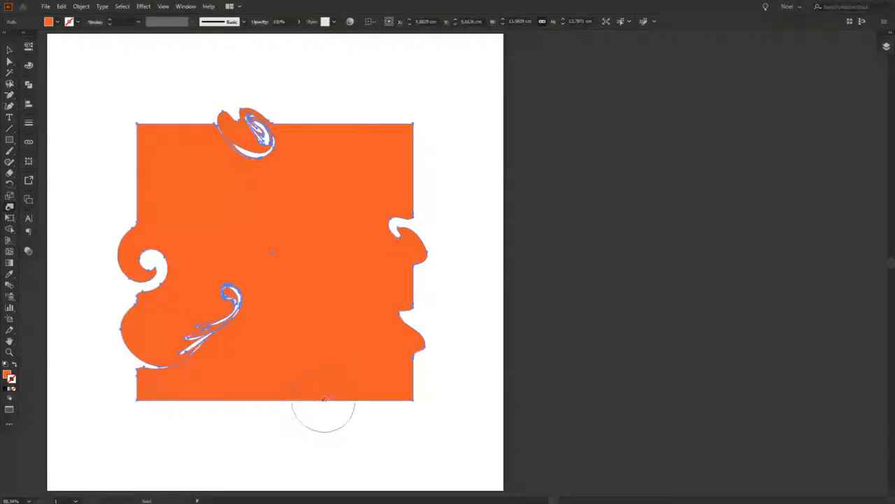
{"action": "mouse_move", "coordinate": [305, 391]}
{"action": "left_mouse_down"}
{"action": "mouse_move", "coordinate": [277, 385]}
{"action": "mouse_move", "coordinate": [250, 411]}
{"action": "left_mouse_up"}
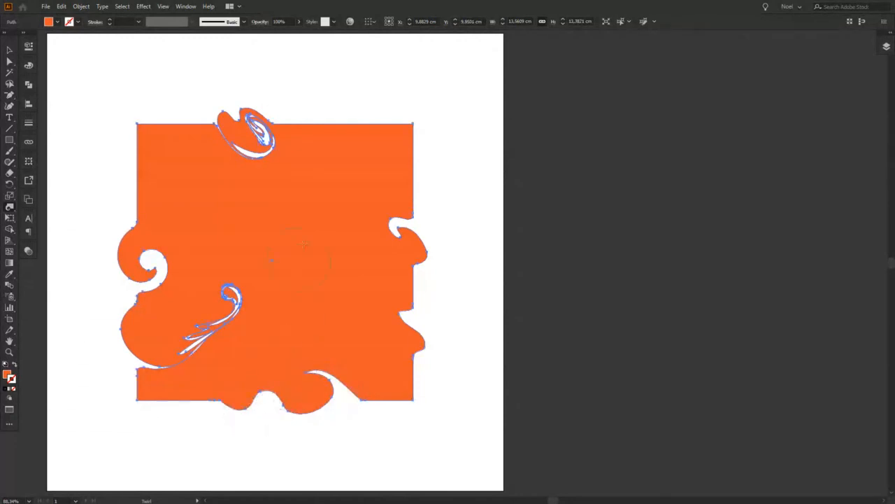
{"action": "left_click_drag", "start_coordinate": [353, 133], "coordinate": [361, 119]}
{"action": "left_click_drag", "start_coordinate": [156, 134], "coordinate": [158, 135]}
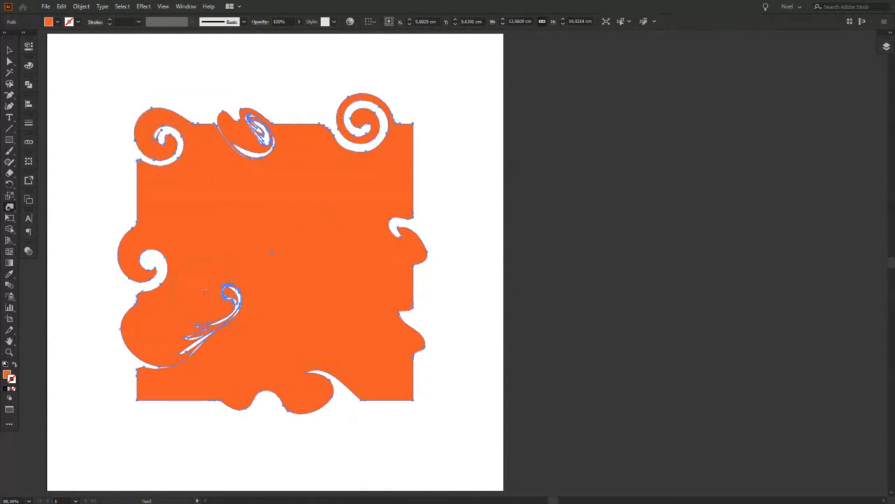
{"action": "left_click", "coordinate": [140, 197]}
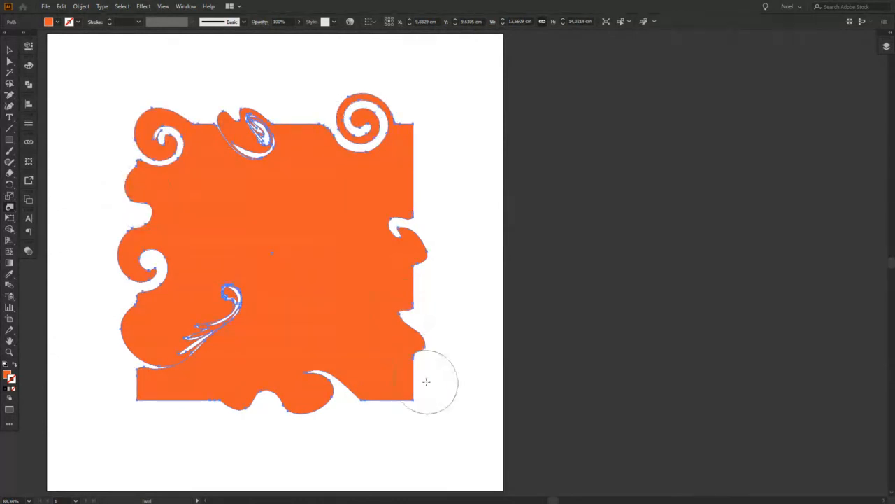
Step: Twirl the lower-right area and upper right edge, and twist the existing swirls at the top-left corner, top edge and upper left edge further
{"action": "left_click_drag", "start_coordinate": [369, 354], "coordinate": [369, 354]}
{"action": "left_click_drag", "start_coordinate": [417, 239], "coordinate": [416, 238]}
{"action": "left_click_drag", "start_coordinate": [404, 183], "coordinate": [405, 184]}
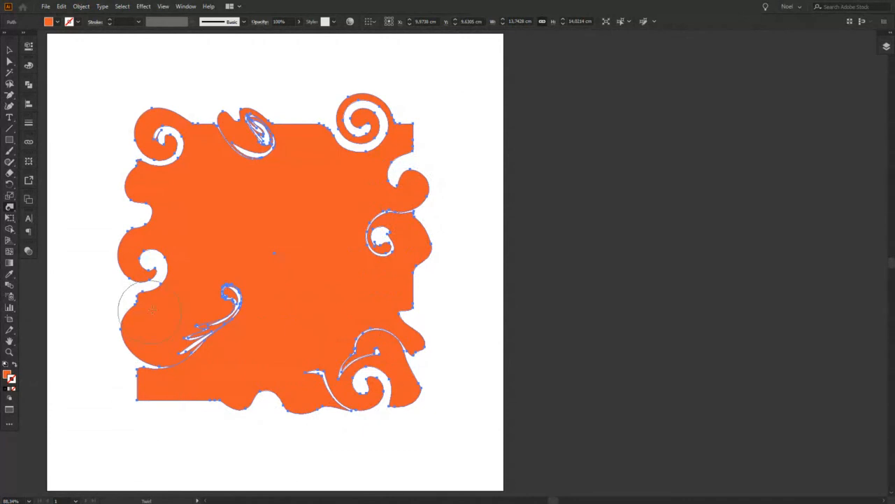
{"action": "mouse_move", "coordinate": [140, 164]}
{"action": "left_mouse_down"}
{"action": "mouse_move", "coordinate": [133, 152]}
{"action": "mouse_move", "coordinate": [152, 173]}
{"action": "left_mouse_up"}
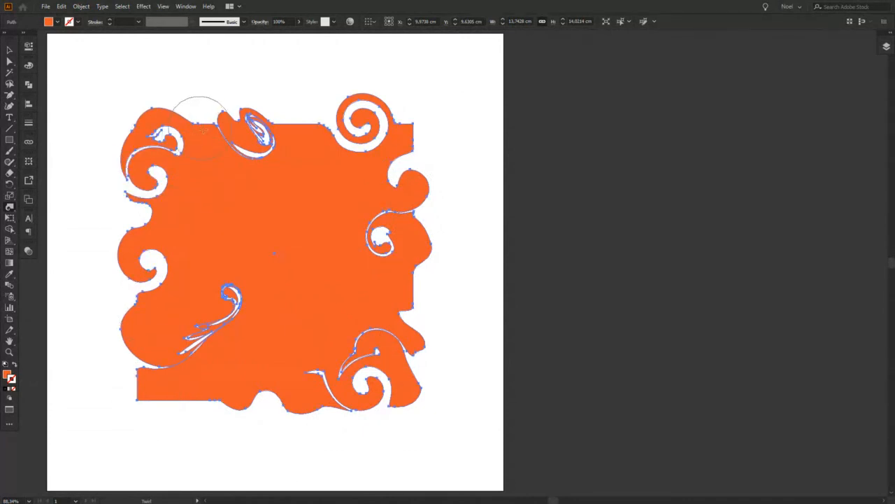
{"action": "mouse_move", "coordinate": [266, 120]}
{"action": "left_mouse_down"}
{"action": "mouse_move", "coordinate": [259, 123]}
{"action": "mouse_move", "coordinate": [275, 123]}
{"action": "left_mouse_up"}
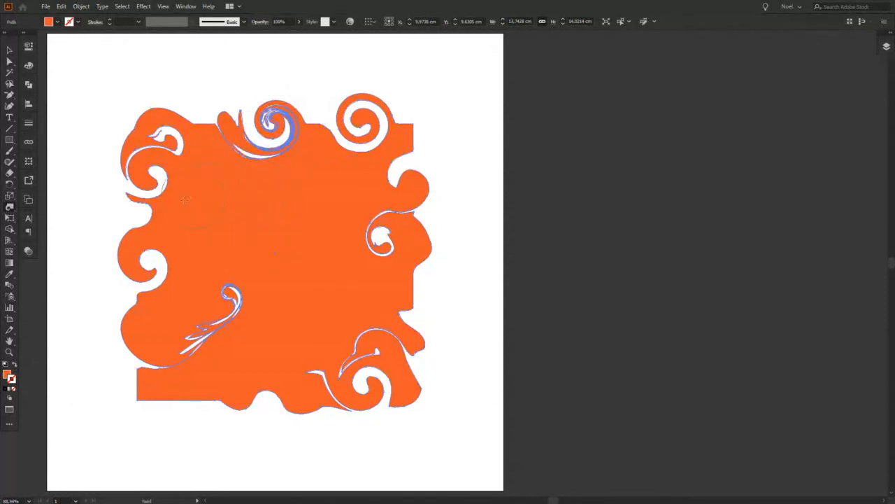
{"action": "left_click_drag", "start_coordinate": [185, 201], "coordinate": [185, 201]}
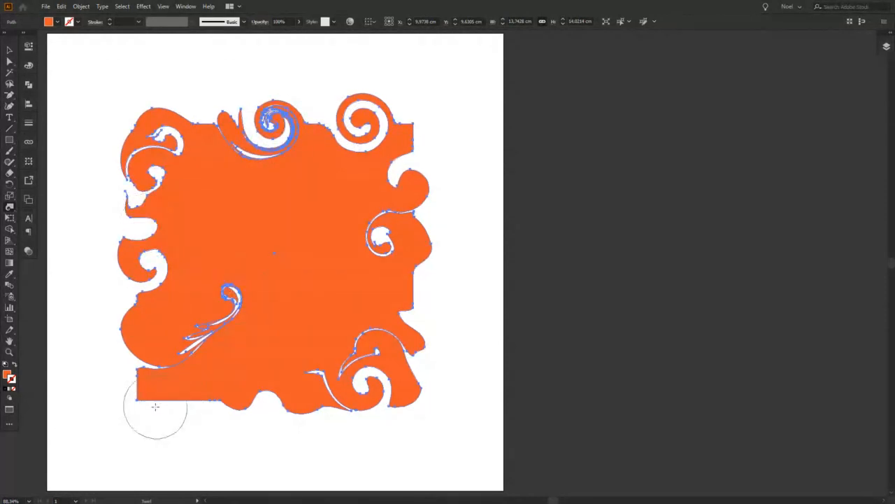
Step: Twirl the remaining straight stretches at the bottom-left corner, bottom edge, right edge and top-right corner, plus the bulge on the lower left edge
{"action": "left_click_drag", "start_coordinate": [154, 400], "coordinate": [169, 396]}
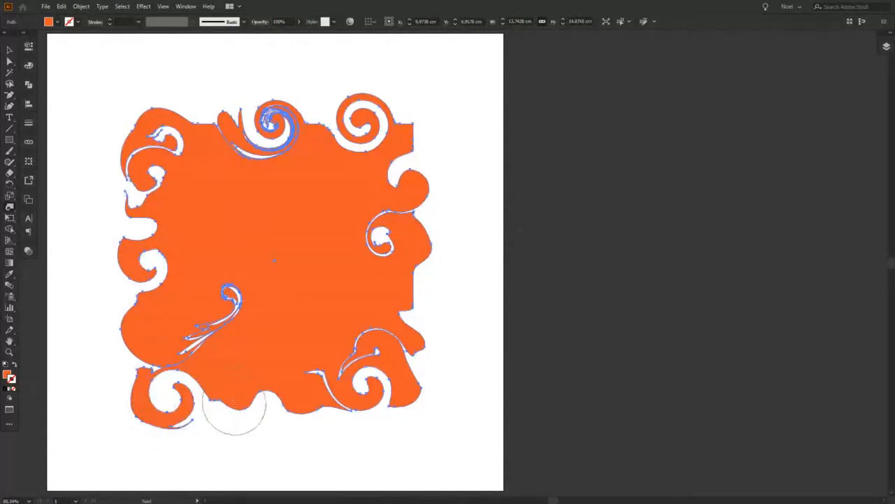
{"action": "mouse_move", "coordinate": [236, 414]}
{"action": "left_mouse_down"}
{"action": "mouse_move", "coordinate": [262, 413]}
{"action": "mouse_move", "coordinate": [251, 413]}
{"action": "mouse_move", "coordinate": [285, 399]}
{"action": "mouse_move", "coordinate": [288, 412]}
{"action": "mouse_move", "coordinate": [363, 404]}
{"action": "mouse_move", "coordinate": [300, 410]}
{"action": "left_mouse_up"}
{"action": "left_click_drag", "start_coordinate": [407, 316], "coordinate": [425, 303]}
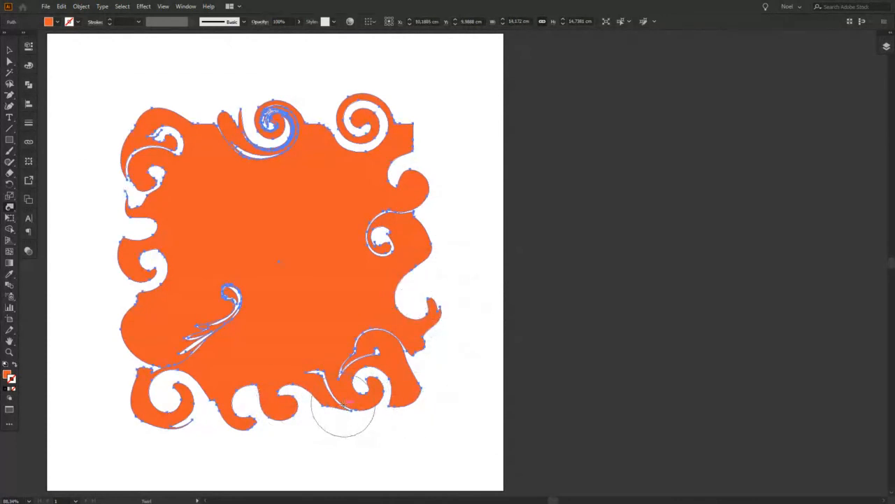
{"action": "left_click_drag", "start_coordinate": [342, 404], "coordinate": [351, 397]}
{"action": "left_click_drag", "start_coordinate": [422, 144], "coordinate": [421, 145]}
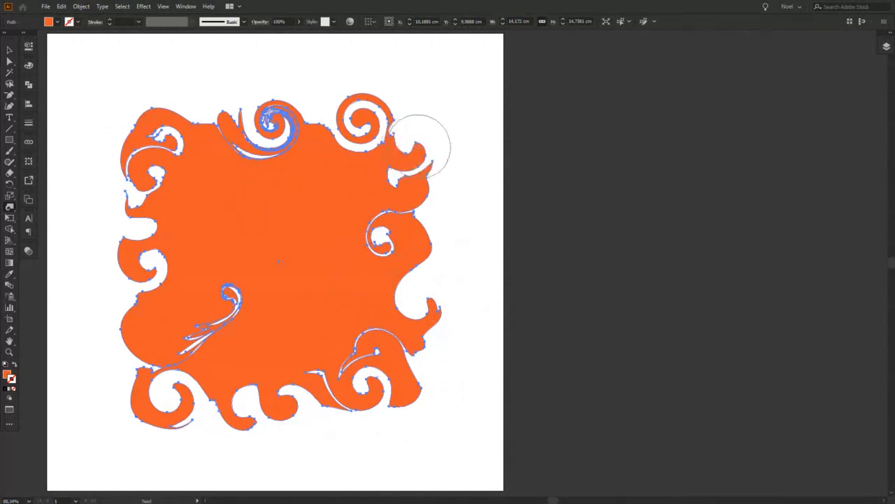
{"action": "left_click_drag", "start_coordinate": [422, 267], "coordinate": [415, 293]}
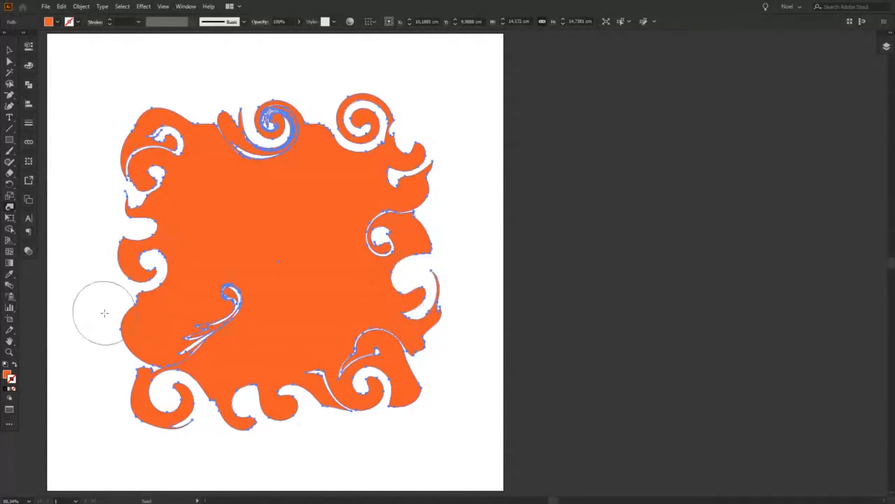
{"action": "mouse_move", "coordinate": [104, 310]}
{"action": "left_mouse_down"}
{"action": "mouse_move", "coordinate": [133, 308]}
{"action": "mouse_move", "coordinate": [128, 316]}
{"action": "left_mouse_up"}
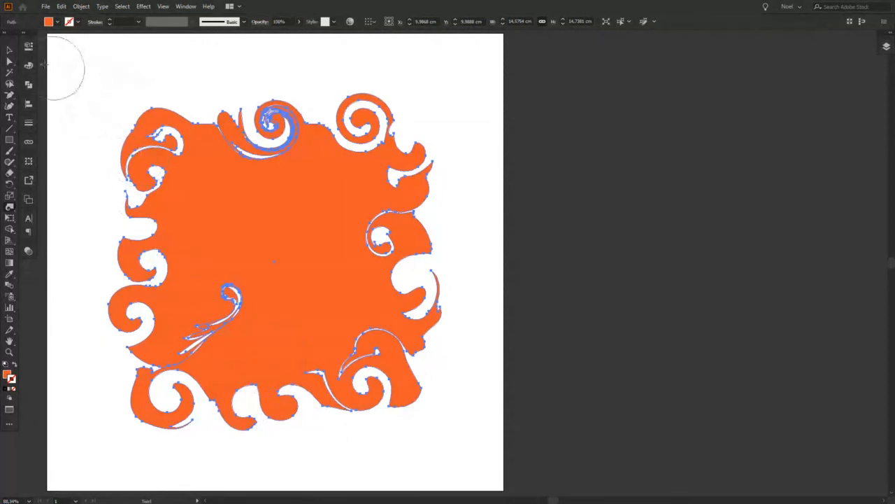
Step: Reselect the twirled shape and add larger twirls at the bottom left, along the right edge, on the top edge and on the left edge
{"action": "left_click", "coordinate": [9, 52]}
{"action": "left_click", "coordinate": [501, 228]}
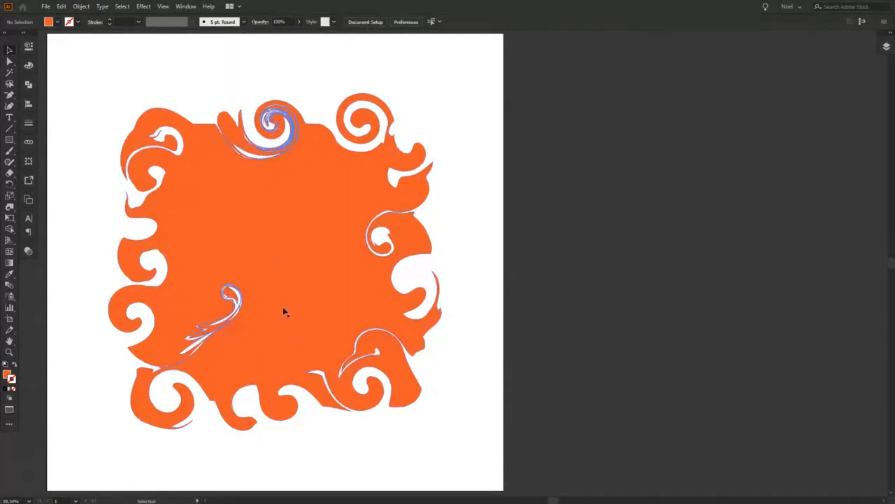
{"action": "left_click", "coordinate": [192, 217]}
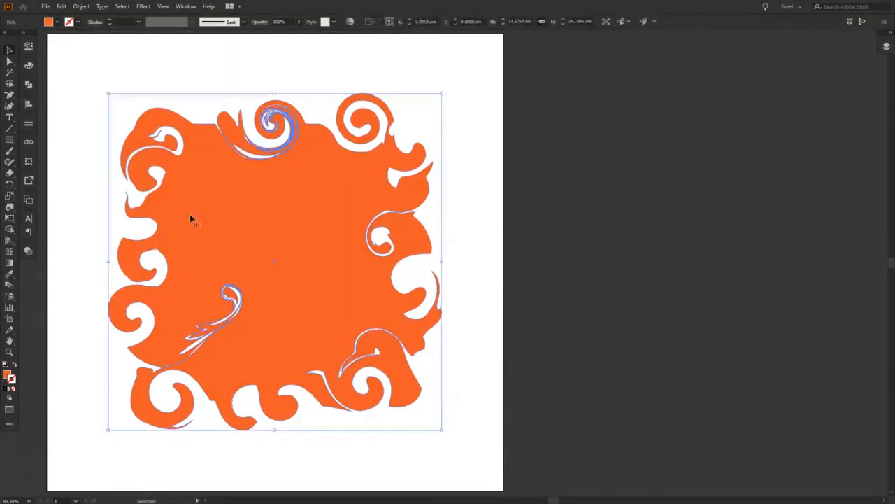
{"action": "left_click", "coordinate": [10, 208]}
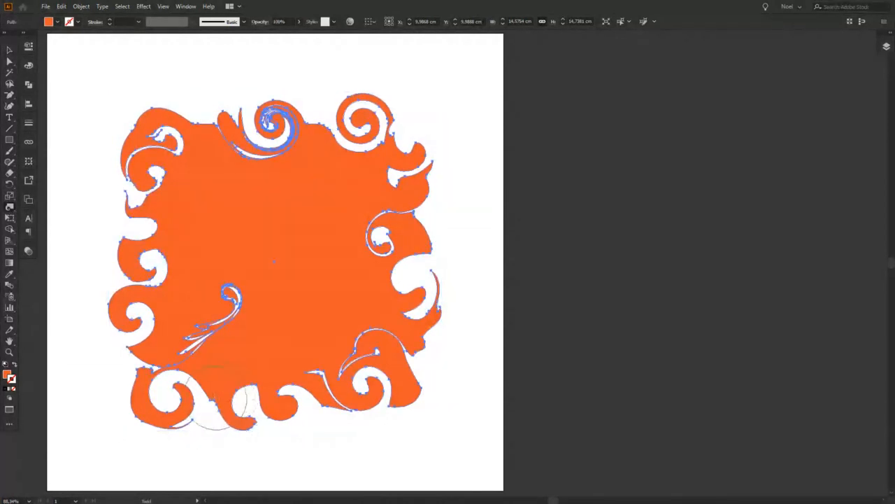
{"action": "left_click_drag", "start_coordinate": [211, 399], "coordinate": [214, 395]}
{"action": "left_click_drag", "start_coordinate": [427, 295], "coordinate": [417, 290]}
{"action": "mouse_move", "coordinate": [446, 224]}
{"action": "left_mouse_down"}
{"action": "mouse_move", "coordinate": [414, 240]}
{"action": "mouse_move", "coordinate": [408, 225]}
{"action": "mouse_move", "coordinate": [430, 175]}
{"action": "mouse_move", "coordinate": [432, 187]}
{"action": "mouse_move", "coordinate": [370, 120]}
{"action": "left_mouse_up"}
{"action": "left_click_drag", "start_coordinate": [224, 96], "coordinate": [206, 98]}
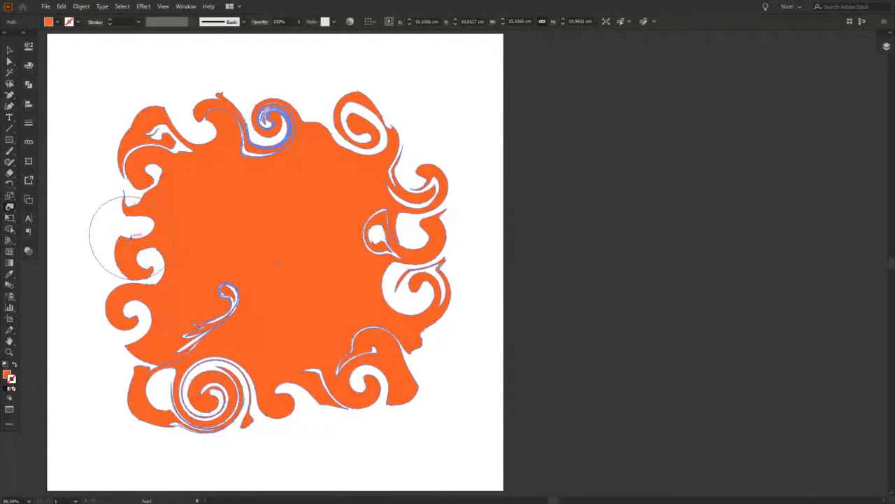
{"action": "left_click_drag", "start_coordinate": [131, 236], "coordinate": [180, 227]}
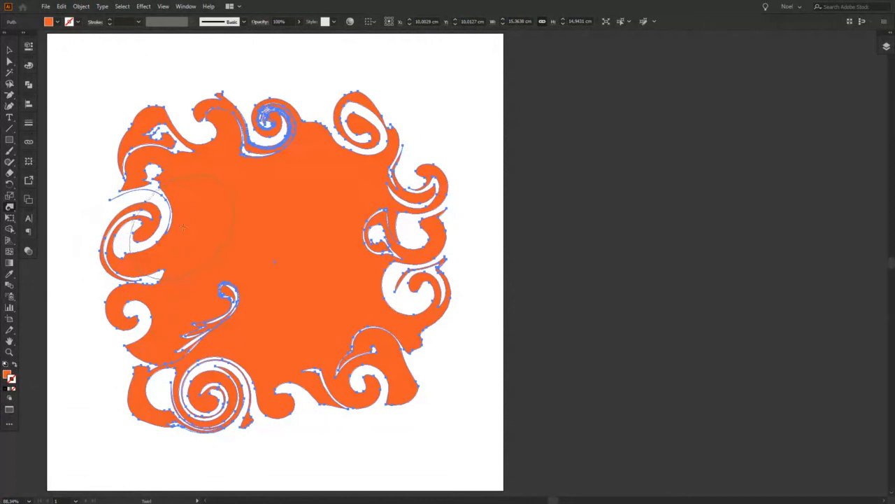
Step: Delete the twirled shape and draw a new orange square, about 13.5 cm per side, from the artboard's center
{"action": "left_click", "coordinate": [9, 51]}
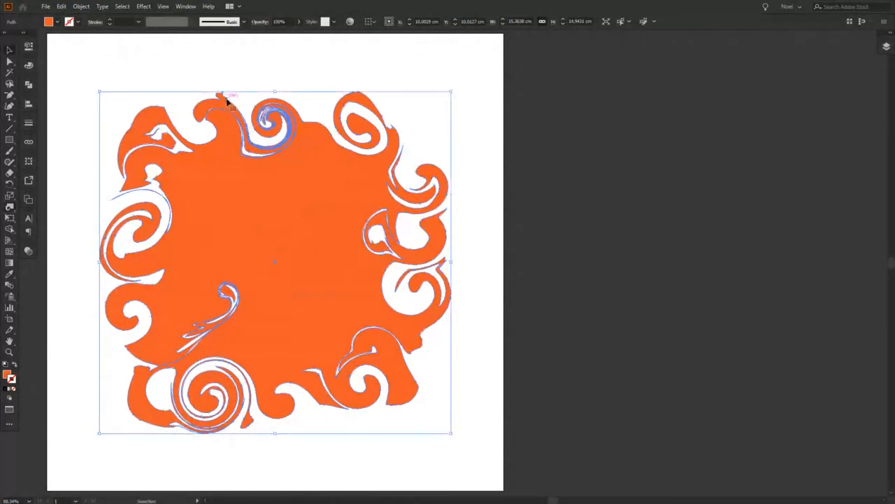
{"action": "key", "text": "Delete"}
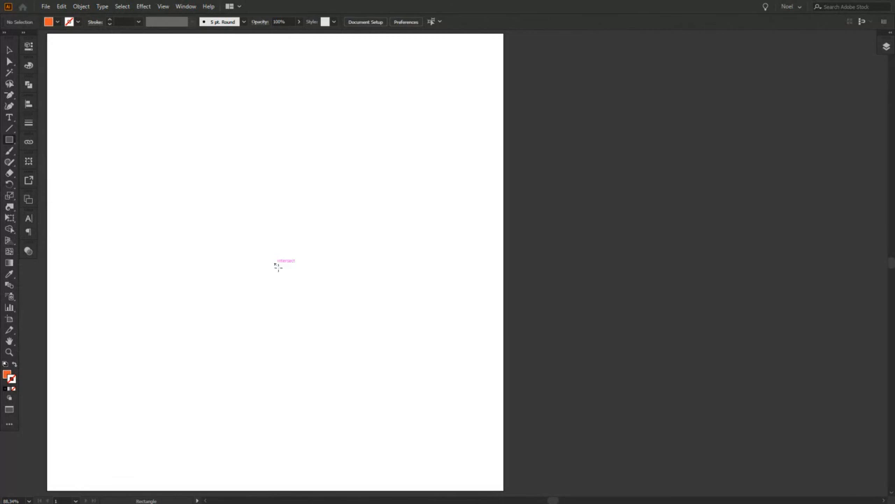
{"action": "left_click_drag", "start_coordinate": [277, 265], "coordinate": [430, 419]}
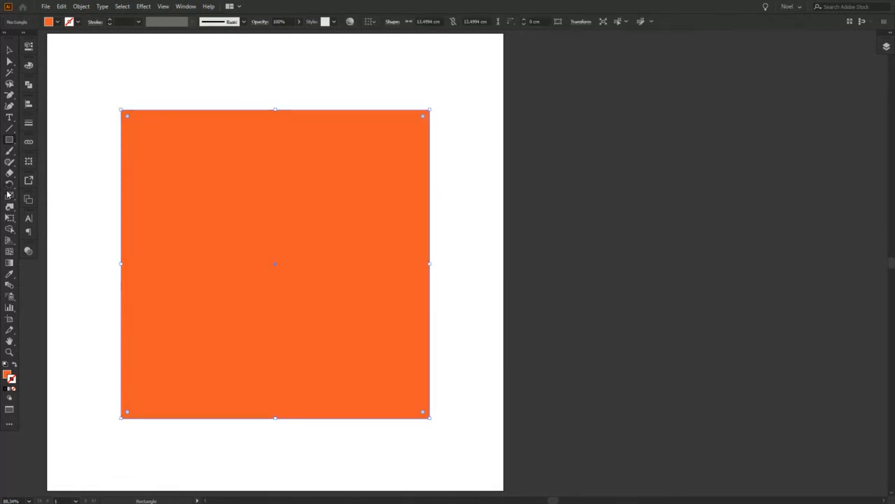
Step: Twirl a large swirl into the new square's top edge and a tighter spiral into the middle of its right edge
{"action": "left_click", "coordinate": [7, 195]}
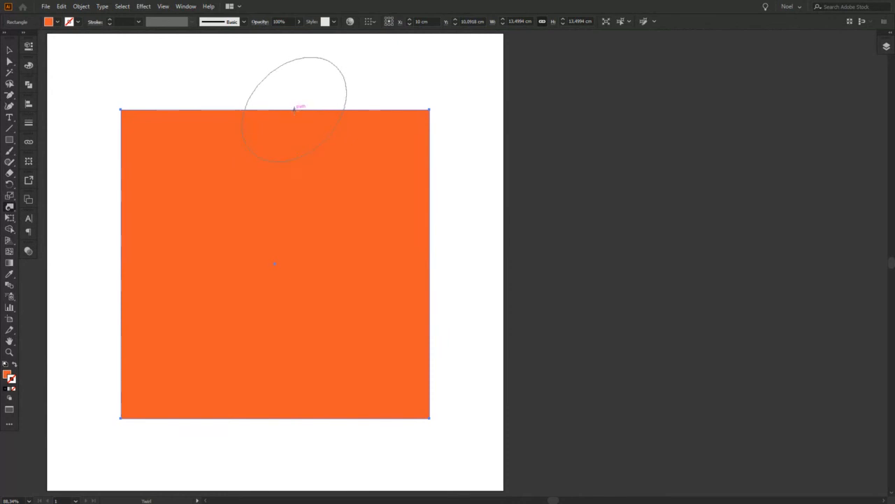
{"action": "left_click_drag", "start_coordinate": [294, 108], "coordinate": [294, 117]}
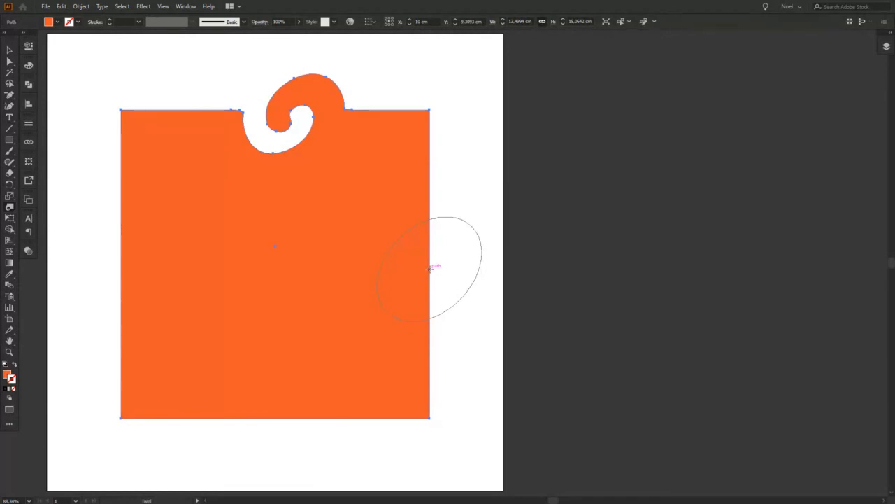
{"action": "left_click_drag", "start_coordinate": [430, 268], "coordinate": [429, 269]}
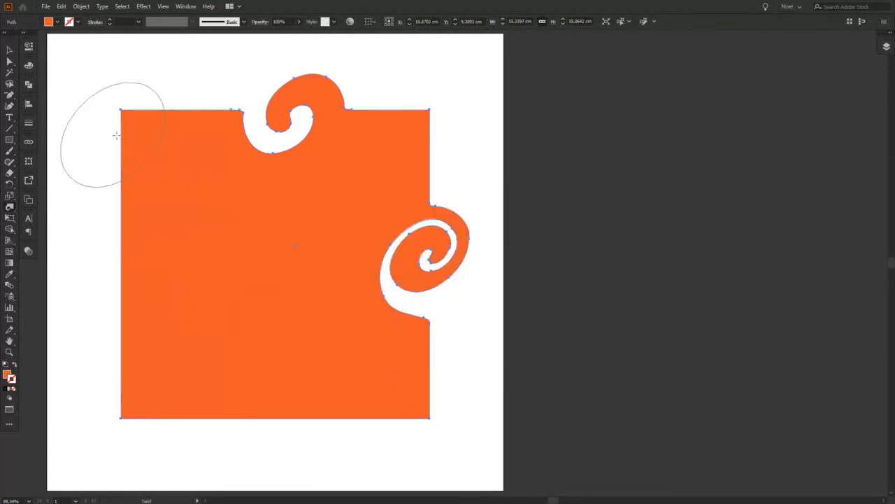
Step: Twirl spirals into all four corners of the square, plus the middle of its left and bottom edges
{"action": "left_click_drag", "start_coordinate": [119, 112], "coordinate": [119, 113]}
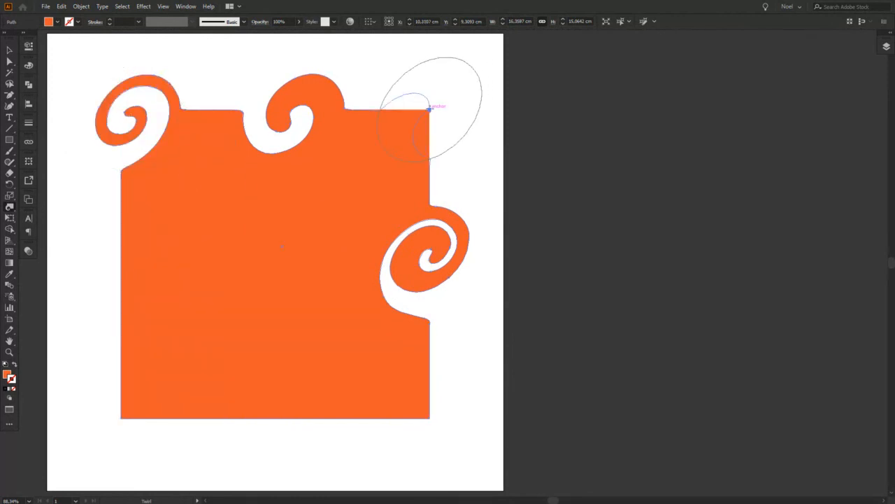
{"action": "left_click_drag", "start_coordinate": [429, 108], "coordinate": [429, 109]}
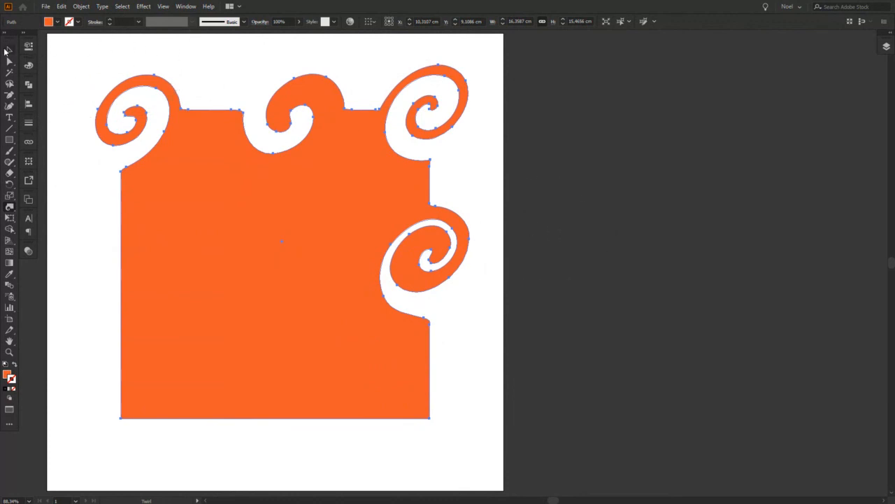
{"action": "mouse_move", "coordinate": [160, 278]}
{"action": "left_mouse_down"}
{"action": "mouse_move", "coordinate": [120, 284]}
{"action": "mouse_move", "coordinate": [146, 279]}
{"action": "left_mouse_up"}
{"action": "left_click_drag", "start_coordinate": [150, 406], "coordinate": [147, 403]}
{"action": "left_click_drag", "start_coordinate": [271, 433], "coordinate": [273, 430]}
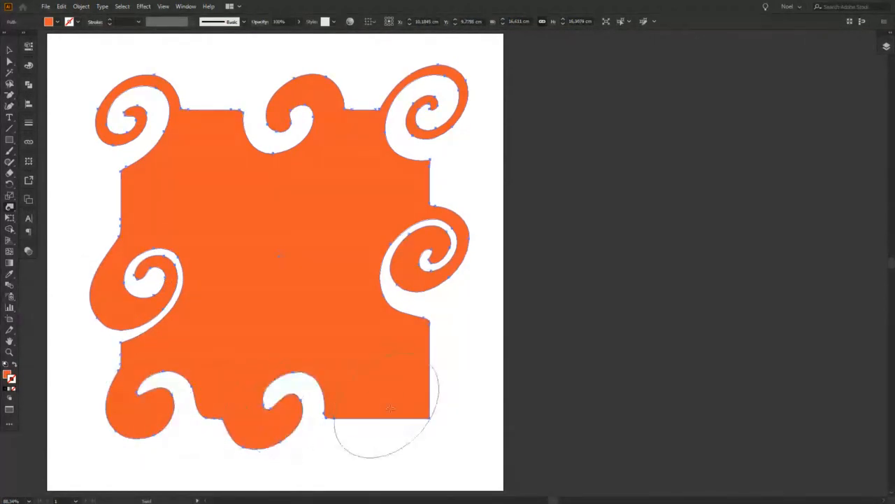
{"action": "left_click_drag", "start_coordinate": [411, 404], "coordinate": [419, 405]}
Step: Delete the twirled shape and draw a new orange square, about 11.8 cm per side, from the artboard's center
{"action": "left_click", "coordinate": [9, 49]}
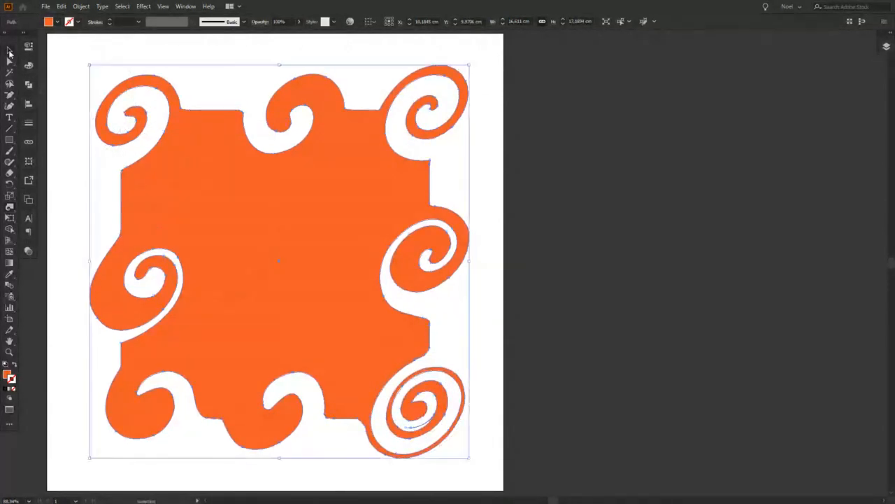
{"action": "key", "text": "Delete"}
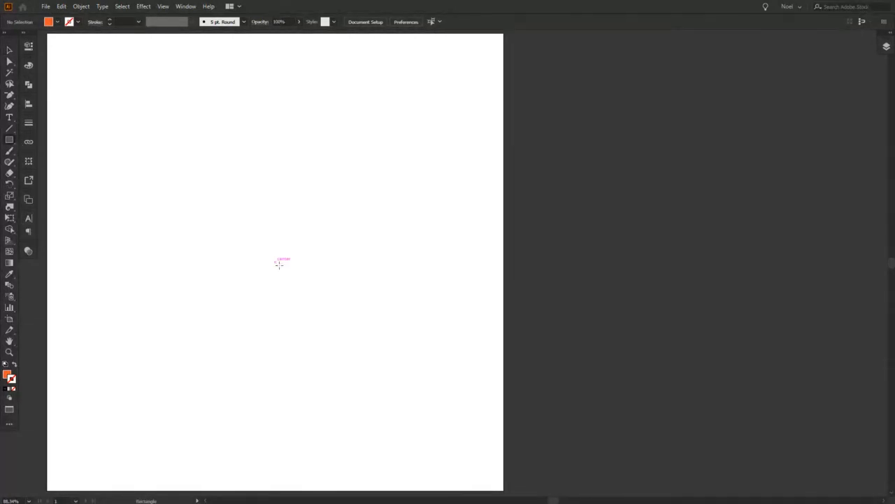
{"action": "left_click_drag", "start_coordinate": [278, 265], "coordinate": [411, 396]}
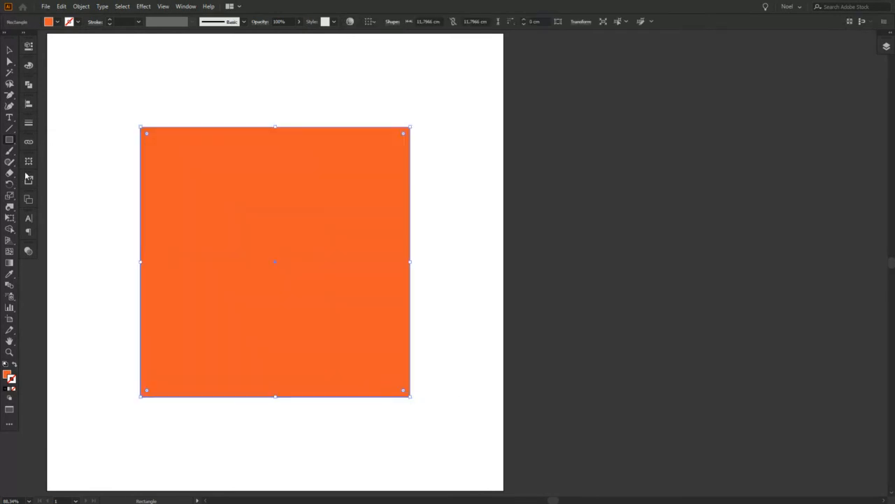
{"action": "left_click", "coordinate": [9, 51]}
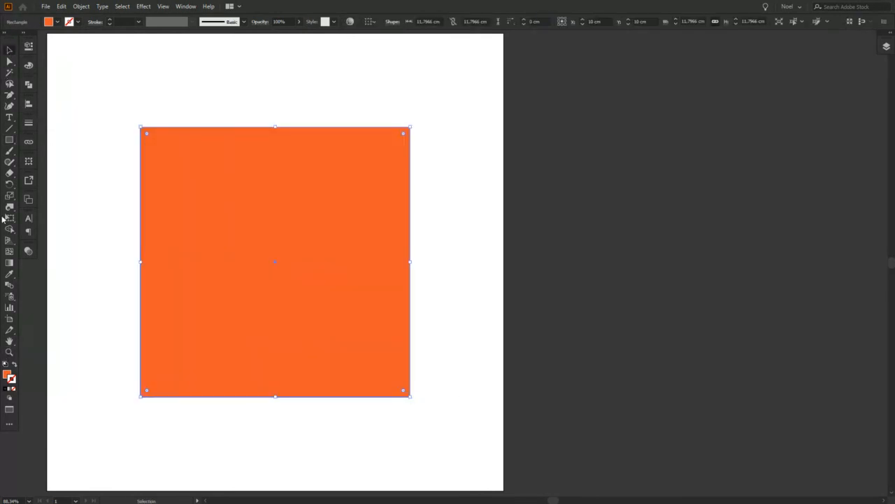
Step: Using the Pucker tool with a smaller, round brush, pull the square's top-right corner inward toward the center
{"action": "left_click", "coordinate": [10, 208]}
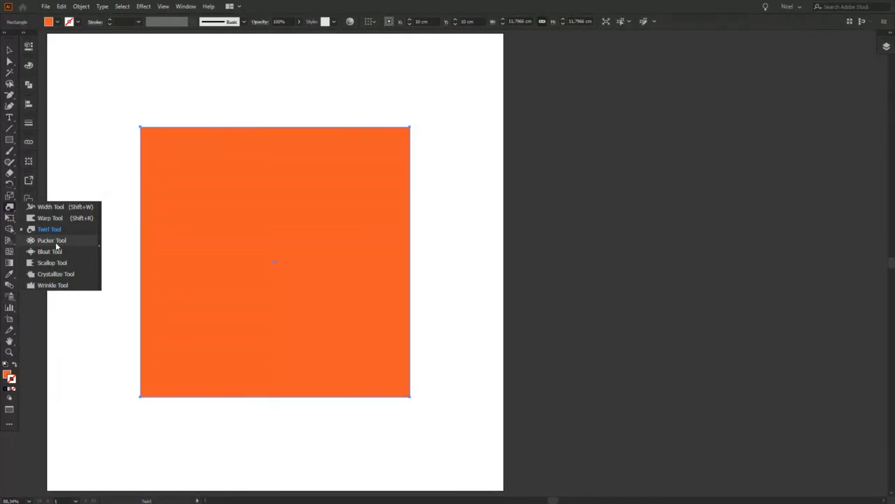
{"action": "left_click", "coordinate": [56, 242]}
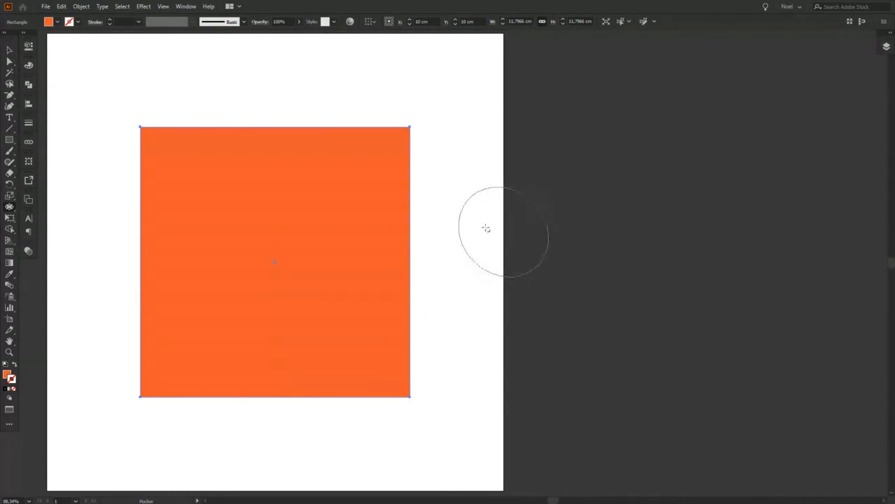
{"action": "left_click_drag", "start_coordinate": [488, 240], "coordinate": [471, 248]}
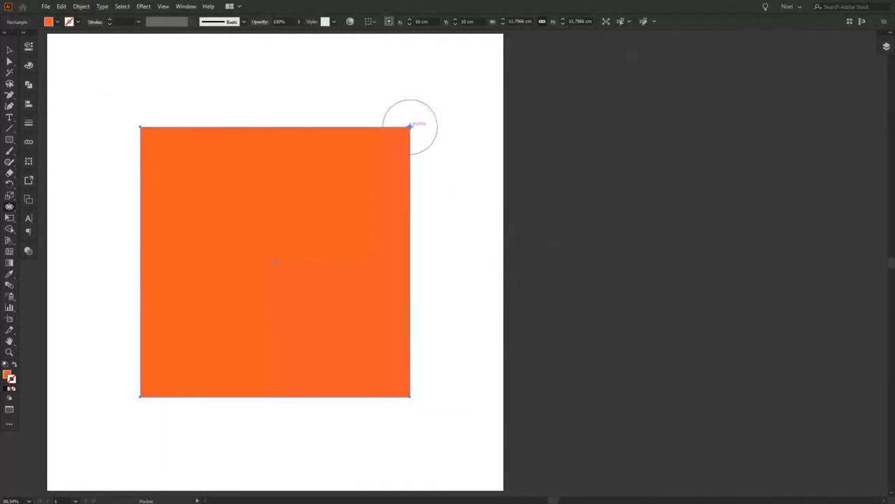
{"action": "left_click_drag", "start_coordinate": [396, 140], "coordinate": [381, 153]}
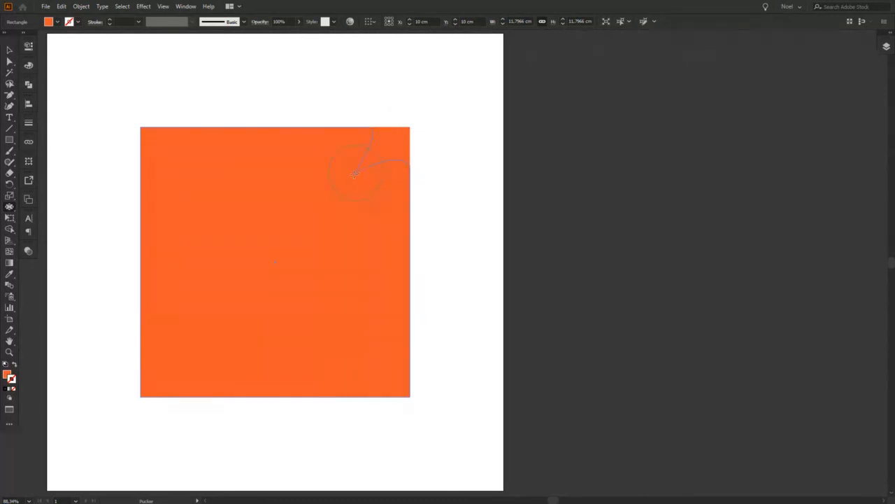
{"action": "left_click_drag", "start_coordinate": [320, 210], "coordinate": [322, 210]}
Step: Pucker a spike upward from the top edge, and pull narrow cuts from the right and top edges toward the center
{"action": "mouse_move", "coordinate": [308, 119]}
{"action": "left_mouse_down"}
{"action": "mouse_move", "coordinate": [300, 124]}
{"action": "mouse_move", "coordinate": [301, 62]}
{"action": "left_mouse_up"}
{"action": "mouse_move", "coordinate": [412, 189]}
{"action": "left_mouse_down"}
{"action": "mouse_move", "coordinate": [461, 203]}
{"action": "mouse_move", "coordinate": [407, 205]}
{"action": "mouse_move", "coordinate": [321, 227]}
{"action": "left_mouse_up"}
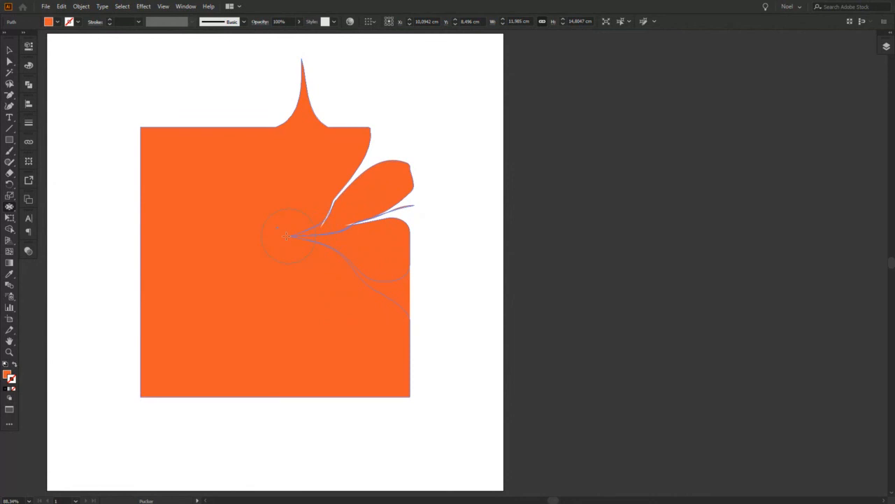
{"action": "left_click_drag", "start_coordinate": [262, 250], "coordinate": [261, 252]}
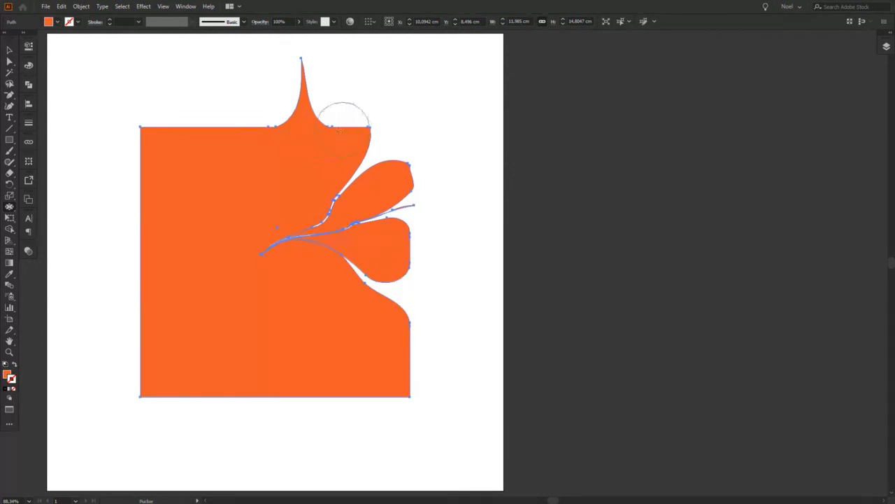
{"action": "left_click_drag", "start_coordinate": [329, 125], "coordinate": [292, 151]}
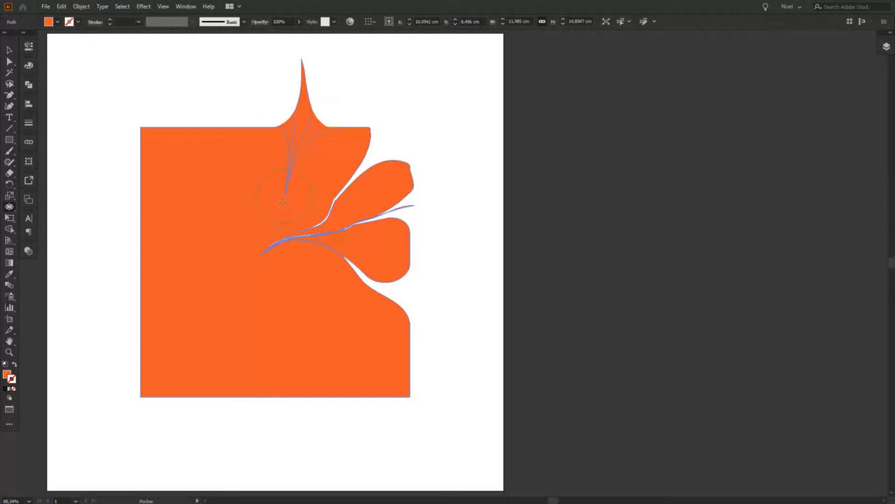
{"action": "left_click_drag", "start_coordinate": [282, 201], "coordinate": [279, 280]}
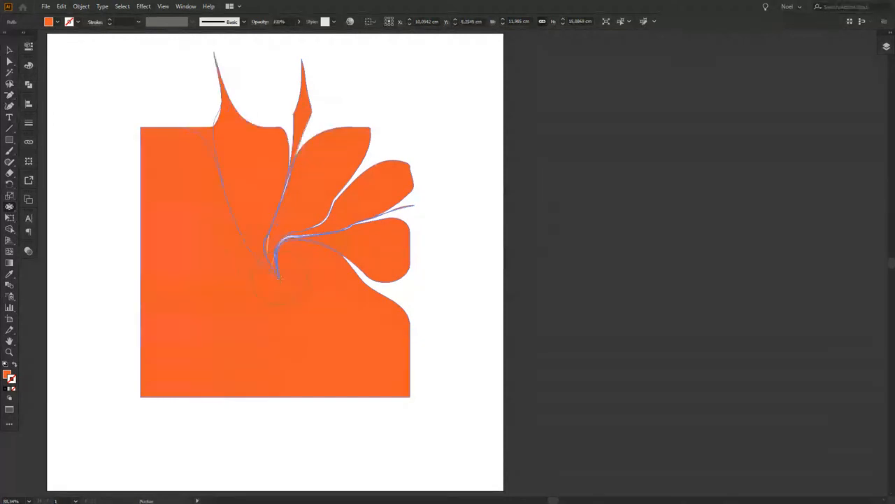
Step: Pucker the top-left corner outward into a spike and pull two narrow cuts from the left edge toward the center
{"action": "left_click_drag", "start_coordinate": [158, 138], "coordinate": [115, 108]}
{"action": "left_click_drag", "start_coordinate": [139, 152], "coordinate": [172, 215]}
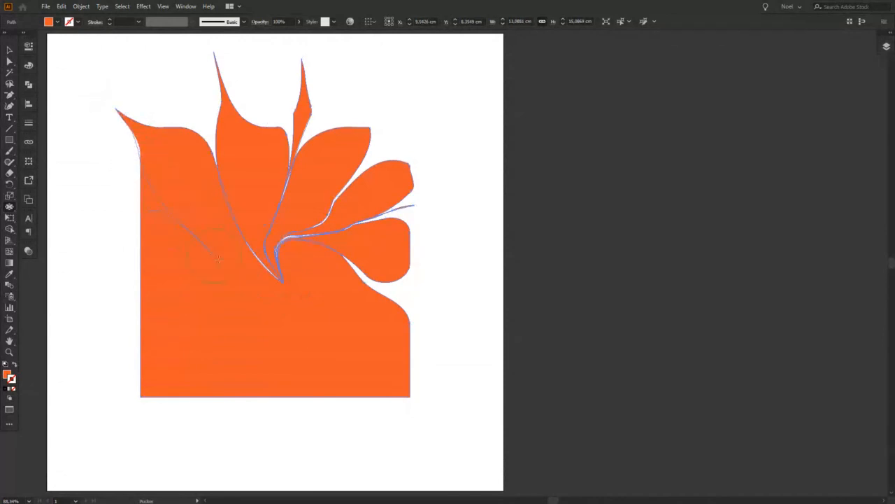
{"action": "left_click_drag", "start_coordinate": [268, 277], "coordinate": [276, 280]}
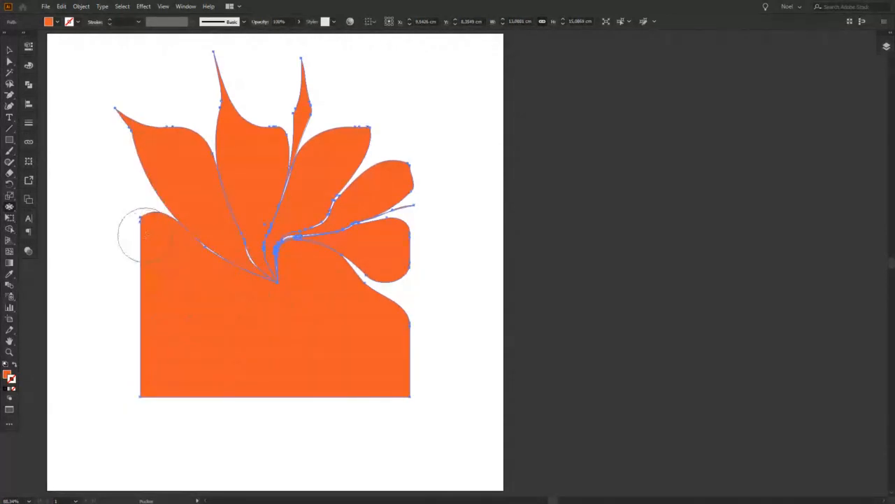
{"action": "mouse_move", "coordinate": [140, 236]}
{"action": "left_mouse_down"}
{"action": "mouse_move", "coordinate": [104, 219]}
{"action": "mouse_move", "coordinate": [114, 246]}
{"action": "mouse_move", "coordinate": [194, 287]}
{"action": "left_mouse_up"}
{"action": "left_click_drag", "start_coordinate": [280, 290], "coordinate": [303, 299]}
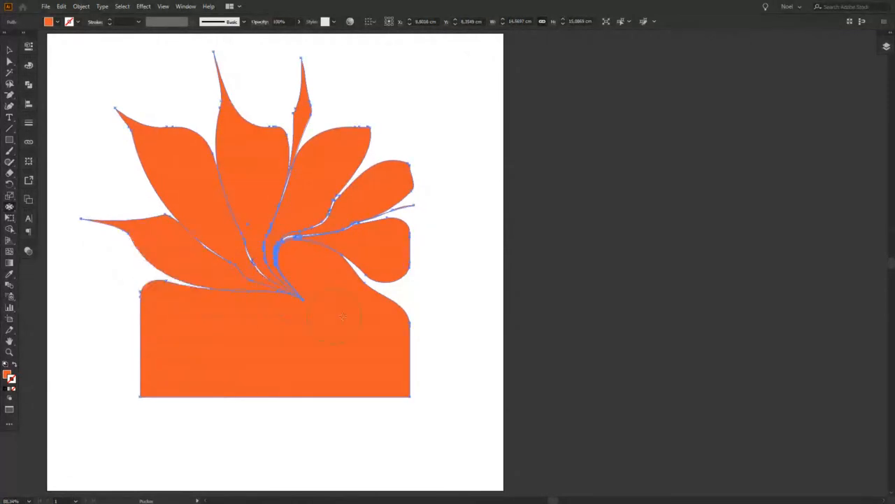
Step: Pucker a spike out of the right edge and pull the lower right, left and bottom edges inward to form petals
{"action": "mouse_move", "coordinate": [409, 247]}
{"action": "left_mouse_down"}
{"action": "mouse_move", "coordinate": [447, 244]}
{"action": "mouse_move", "coordinate": [466, 267]}
{"action": "left_mouse_up"}
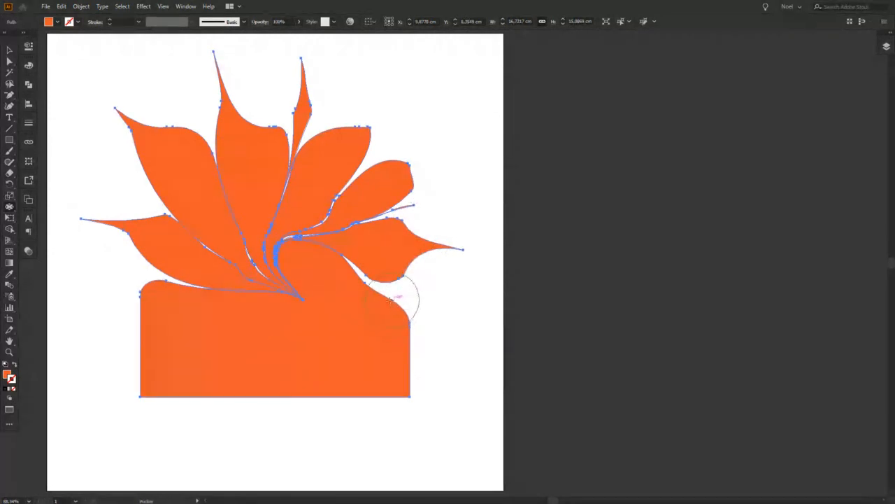
{"action": "mouse_move", "coordinate": [410, 295]}
{"action": "left_mouse_down"}
{"action": "mouse_move", "coordinate": [331, 291]}
{"action": "mouse_move", "coordinate": [280, 300]}
{"action": "left_mouse_up"}
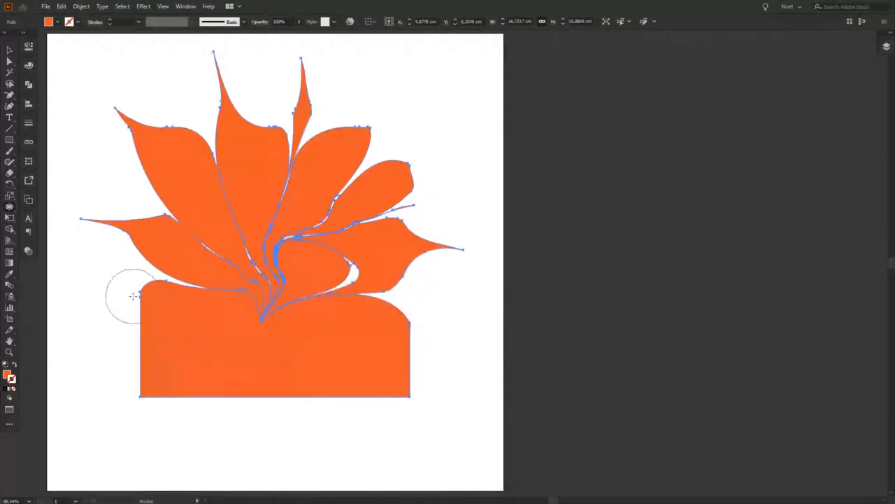
{"action": "mouse_move", "coordinate": [130, 296]}
{"action": "left_mouse_down"}
{"action": "mouse_move", "coordinate": [199, 320]}
{"action": "mouse_move", "coordinate": [262, 323]}
{"action": "mouse_move", "coordinate": [271, 333]}
{"action": "mouse_move", "coordinate": [372, 334]}
{"action": "mouse_move", "coordinate": [315, 323]}
{"action": "mouse_move", "coordinate": [280, 326]}
{"action": "mouse_move", "coordinate": [264, 339]}
{"action": "mouse_move", "coordinate": [284, 350]}
{"action": "mouse_move", "coordinate": [383, 351]}
{"action": "mouse_move", "coordinate": [278, 342]}
{"action": "mouse_move", "coordinate": [410, 396]}
{"action": "mouse_move", "coordinate": [265, 349]}
{"action": "mouse_move", "coordinate": [210, 365]}
{"action": "mouse_move", "coordinate": [235, 340]}
{"action": "mouse_move", "coordinate": [268, 354]}
{"action": "left_mouse_up"}
{"action": "left_click_drag", "start_coordinate": [159, 386], "coordinate": [220, 349]}
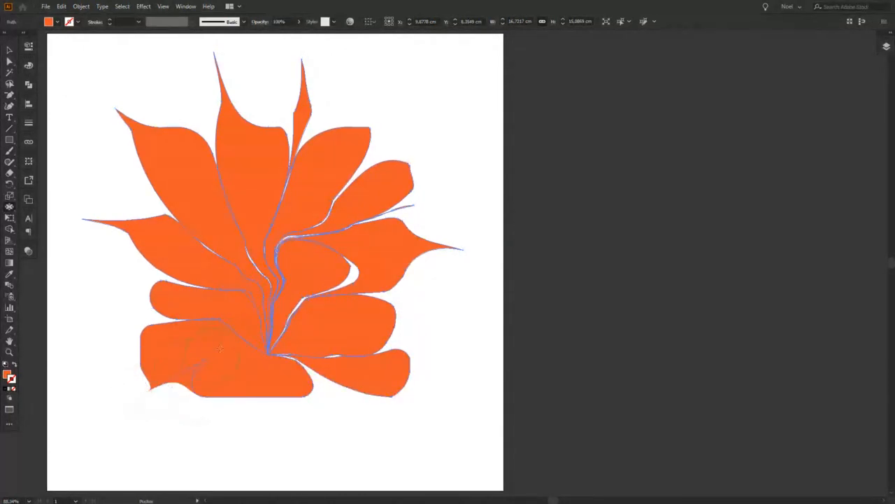
{"action": "left_click_drag", "start_coordinate": [170, 387], "coordinate": [170, 385]}
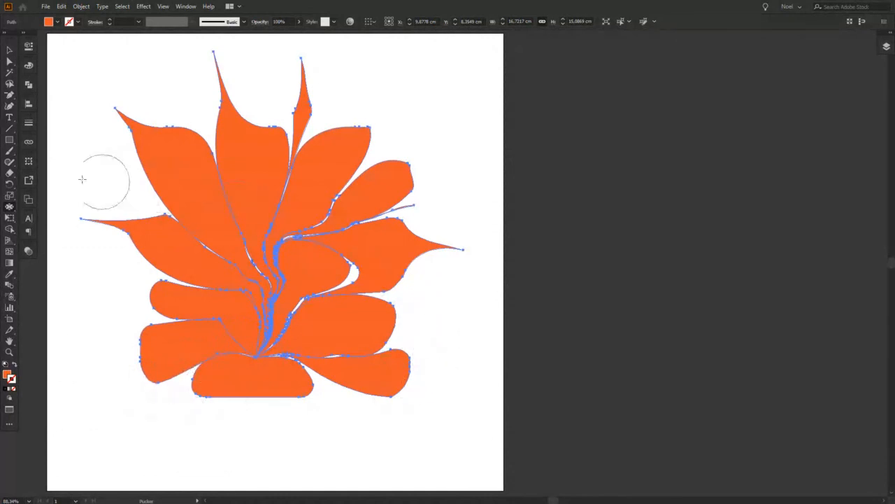
Step: Deselect the puckered shape to examine it without its path outline
{"action": "left_click", "coordinate": [9, 52]}
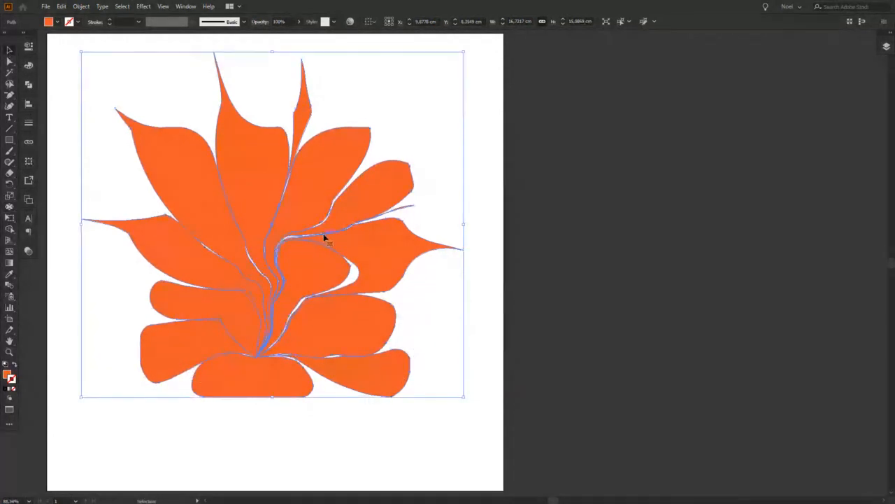
{"action": "right_click", "coordinate": [323, 236]}
{"action": "left_click", "coordinate": [254, 301]}
{"action": "left_click", "coordinate": [526, 200]}
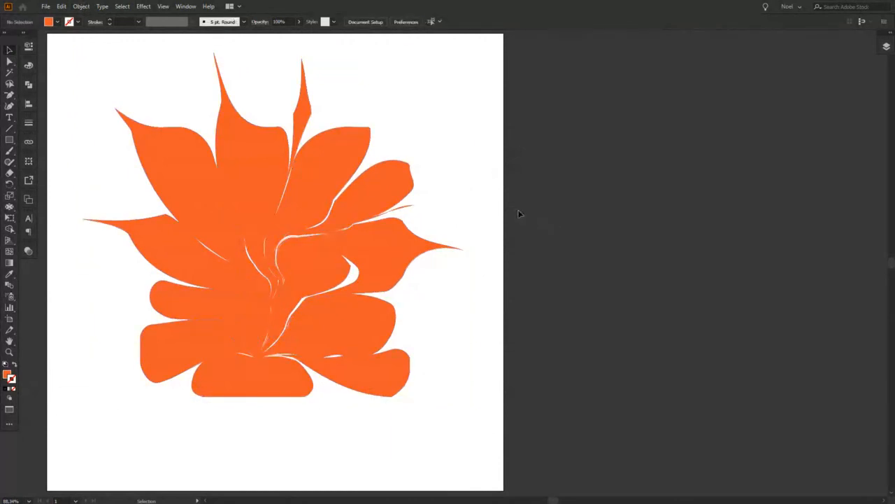
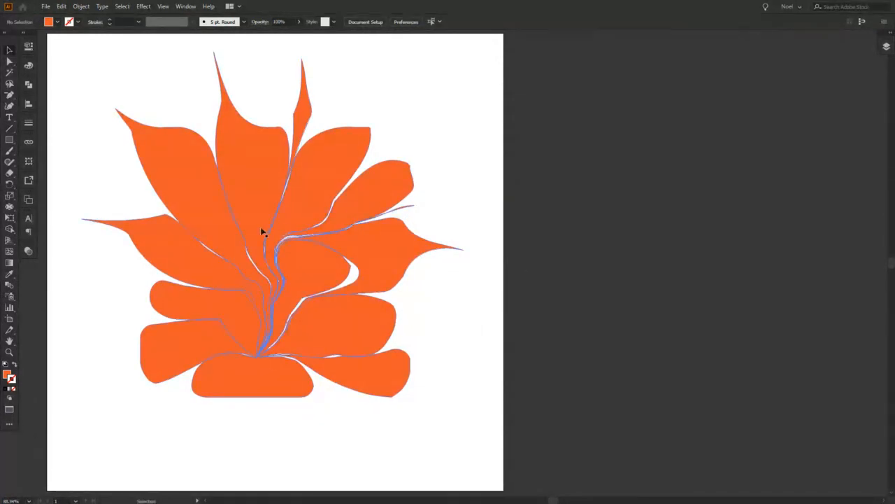
Step: Reselect the shape and pucker the upper-left petal's lower side out into a thin spike, reshaping the edge beneath it
{"action": "left_click_drag", "start_coordinate": [450, 113], "coordinate": [218, 385]}
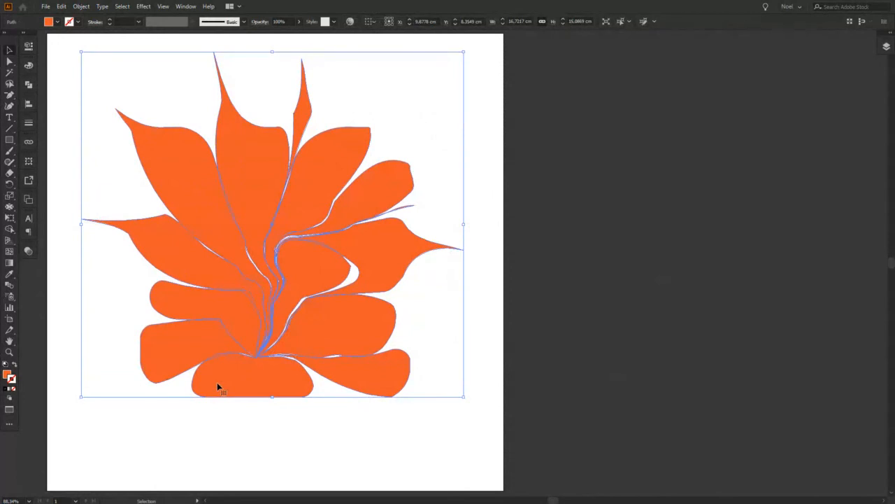
{"action": "left_click", "coordinate": [10, 208]}
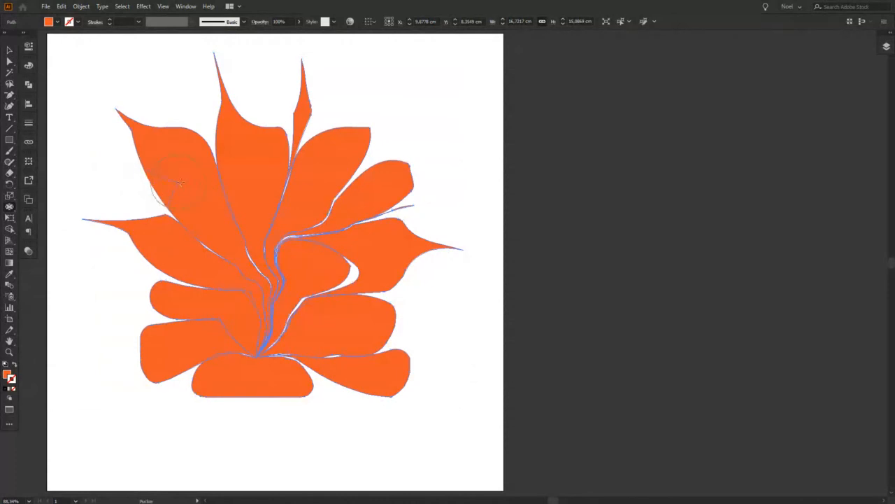
{"action": "mouse_move", "coordinate": [200, 193]}
{"action": "left_mouse_down"}
{"action": "mouse_move", "coordinate": [152, 170]}
{"action": "mouse_move", "coordinate": [89, 165]}
{"action": "left_mouse_up"}
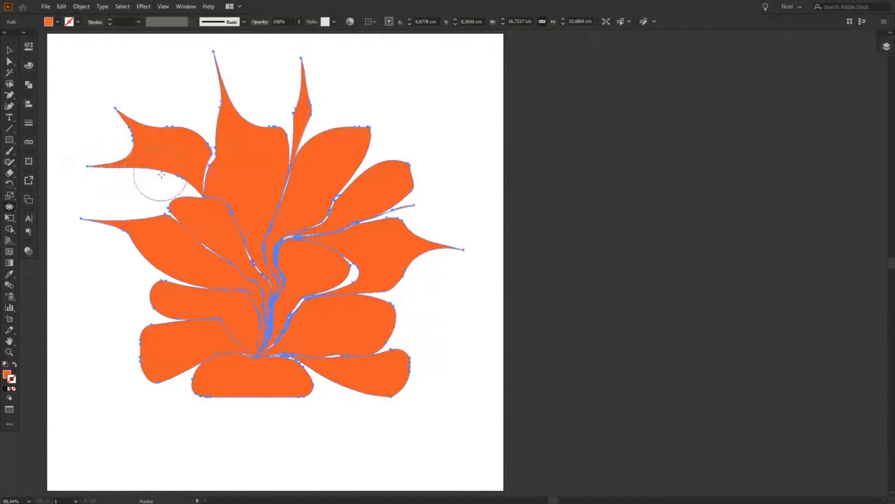
{"action": "left_click_drag", "start_coordinate": [165, 175], "coordinate": [131, 190]}
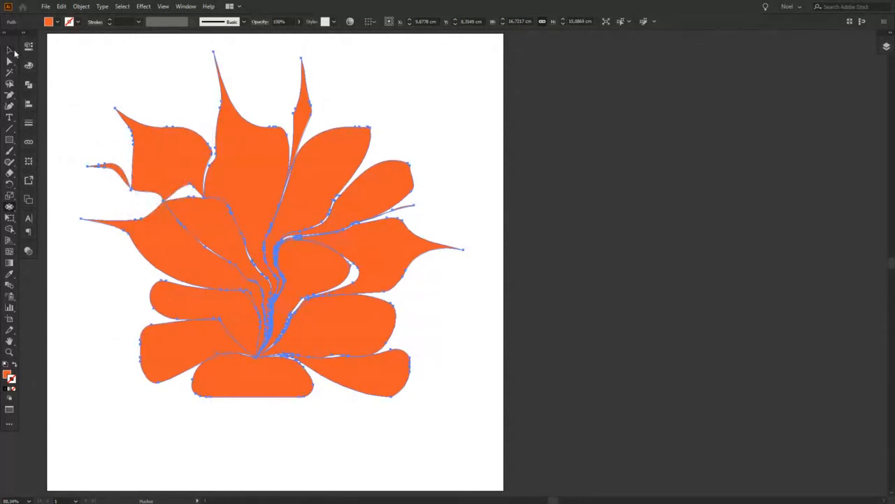
Step: Delete the puckered shape and draw a new orange square, about 12.2 cm per side, from the artboard's center
{"action": "left_click", "coordinate": [10, 50]}
{"action": "key", "text": "Delete"}
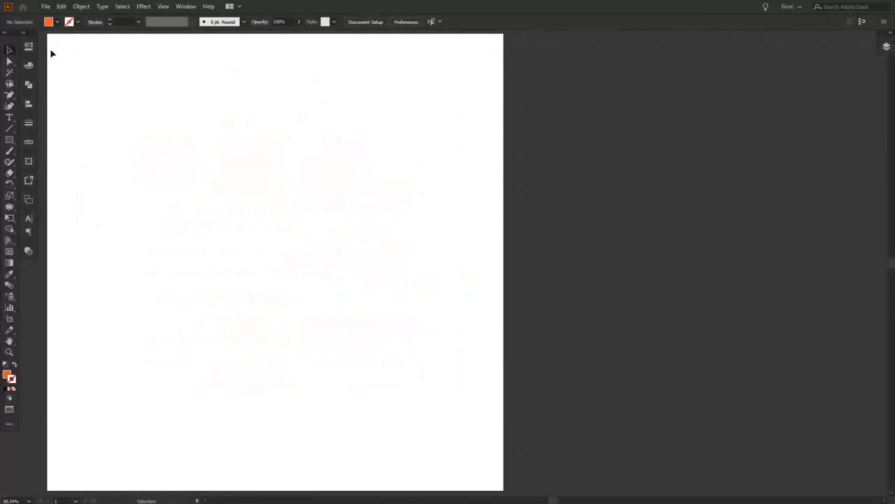
{"action": "left_click", "coordinate": [10, 140]}
{"action": "left_click_drag", "start_coordinate": [275, 262], "coordinate": [416, 314]}
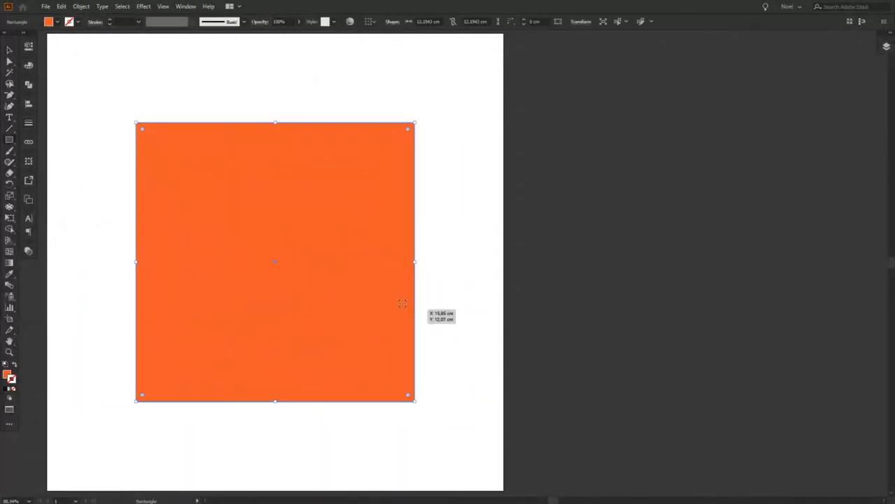
{"action": "key", "text": "v"}
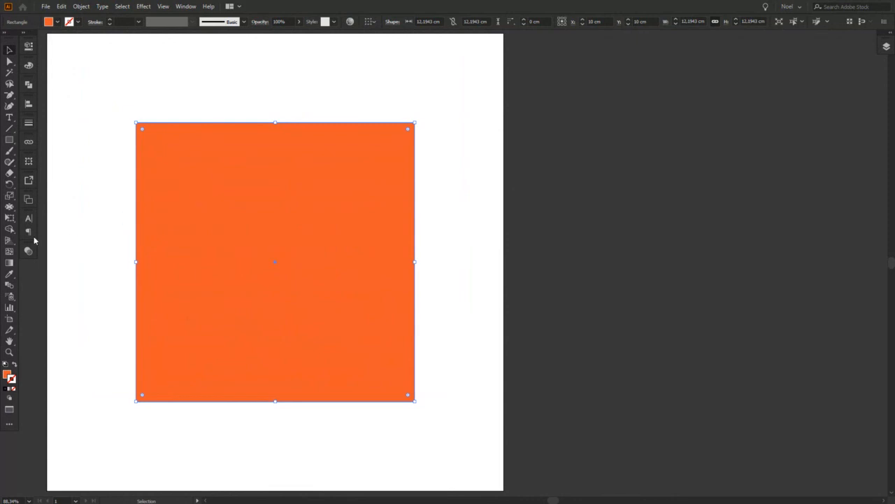
Step: Using the Bloat tool, push rounded lobes out of the square's top and upper right edges and bulge its upper-left corner
{"action": "left_click", "coordinate": [10, 208]}
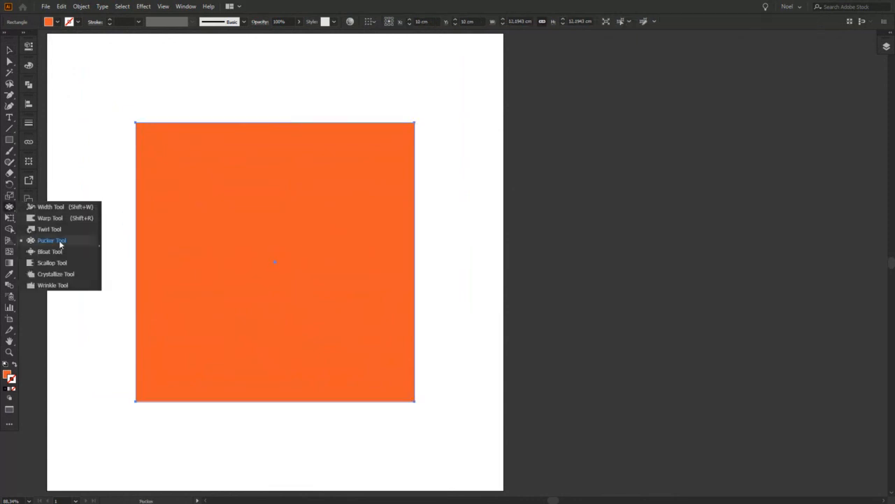
{"action": "left_click", "coordinate": [56, 253]}
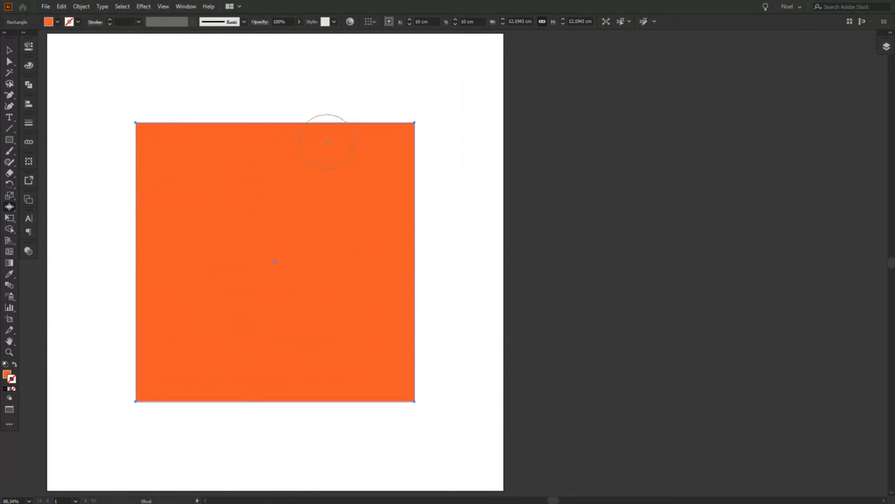
{"action": "left_click", "coordinate": [317, 141]}
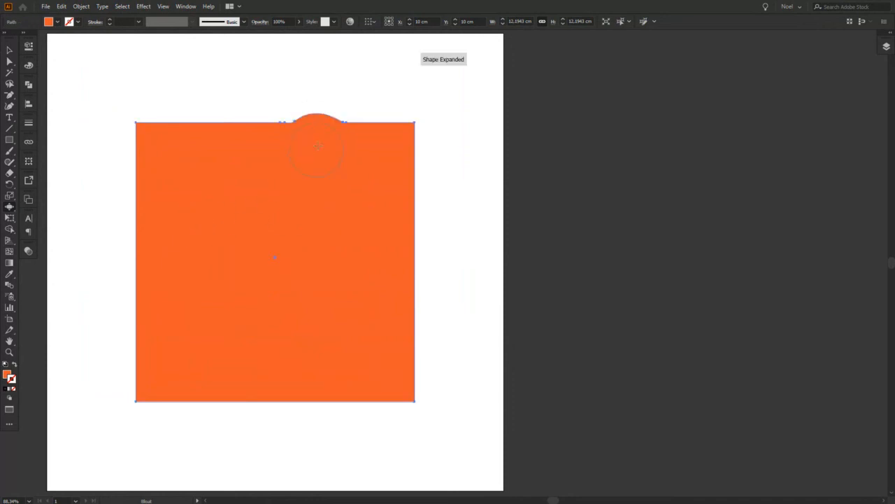
{"action": "mouse_move", "coordinate": [317, 145]}
{"action": "left_mouse_down"}
{"action": "mouse_move", "coordinate": [325, 105]}
{"action": "mouse_move", "coordinate": [329, 121]}
{"action": "mouse_move", "coordinate": [373, 119]}
{"action": "mouse_move", "coordinate": [385, 131]}
{"action": "mouse_move", "coordinate": [393, 117]}
{"action": "mouse_move", "coordinate": [423, 159]}
{"action": "mouse_move", "coordinate": [422, 192]}
{"action": "left_mouse_up"}
{"action": "mouse_move", "coordinate": [425, 237]}
{"action": "left_mouse_down"}
{"action": "mouse_move", "coordinate": [384, 239]}
{"action": "mouse_move", "coordinate": [402, 254]}
{"action": "left_mouse_up"}
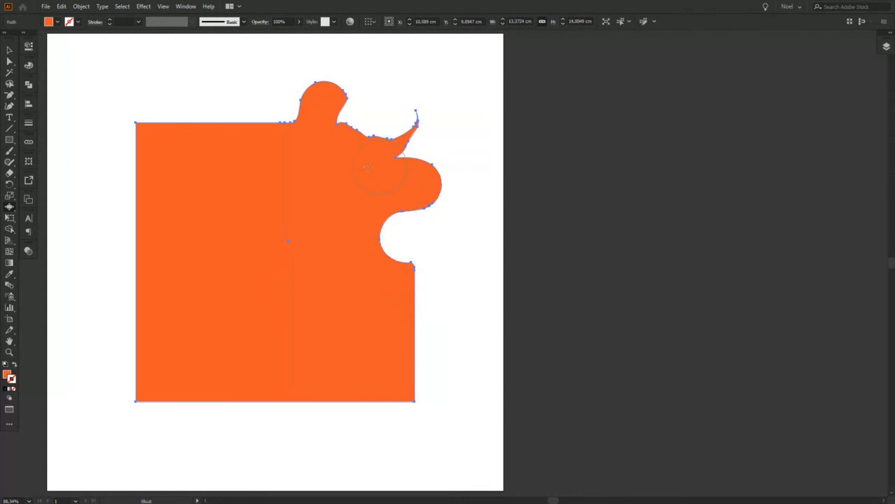
{"action": "mouse_move", "coordinate": [274, 112]}
{"action": "left_mouse_down"}
{"action": "mouse_move", "coordinate": [254, 104]}
{"action": "mouse_move", "coordinate": [204, 119]}
{"action": "mouse_move", "coordinate": [168, 112]}
{"action": "mouse_move", "coordinate": [140, 130]}
{"action": "mouse_move", "coordinate": [124, 123]}
{"action": "mouse_move", "coordinate": [129, 137]}
{"action": "left_mouse_up"}
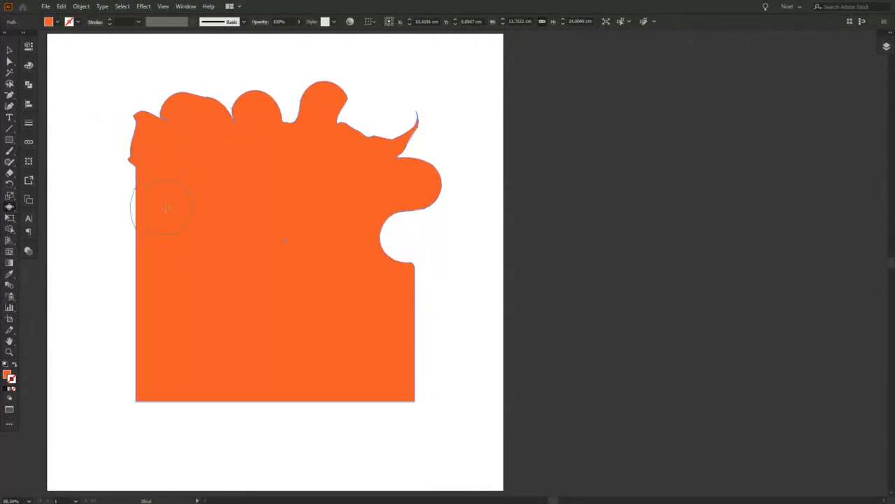
Step: Bloat three rounded notches into the shape's left edge and a tall rounded channel up into its bottom edge
{"action": "left_click_drag", "start_coordinate": [126, 206], "coordinate": [135, 214]}
{"action": "left_click_drag", "start_coordinate": [128, 263], "coordinate": [168, 267]}
{"action": "mouse_move", "coordinate": [127, 338]}
{"action": "left_mouse_down"}
{"action": "mouse_move", "coordinate": [216, 335]}
{"action": "mouse_move", "coordinate": [236, 347]}
{"action": "left_mouse_up"}
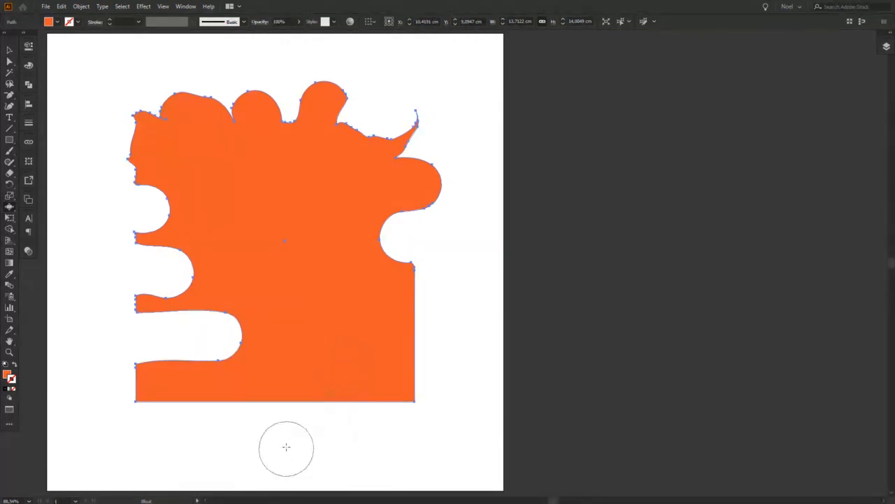
{"action": "left_click_drag", "start_coordinate": [273, 203], "coordinate": [274, 205]}
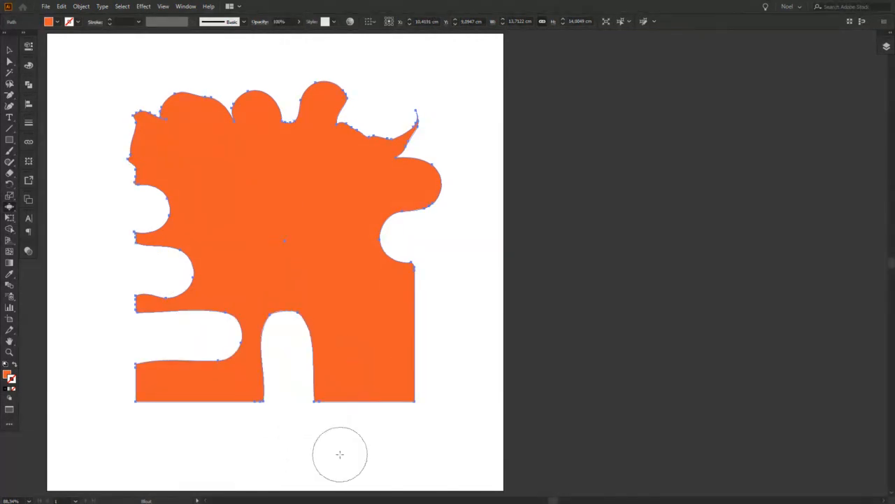
Step: Bloat the lower right edge, lower-right corner and bottom edge outward into rounded lobes
{"action": "left_click_drag", "start_coordinate": [347, 293], "coordinate": [507, 312]}
{"action": "left_click_drag", "start_coordinate": [377, 299], "coordinate": [482, 298]}
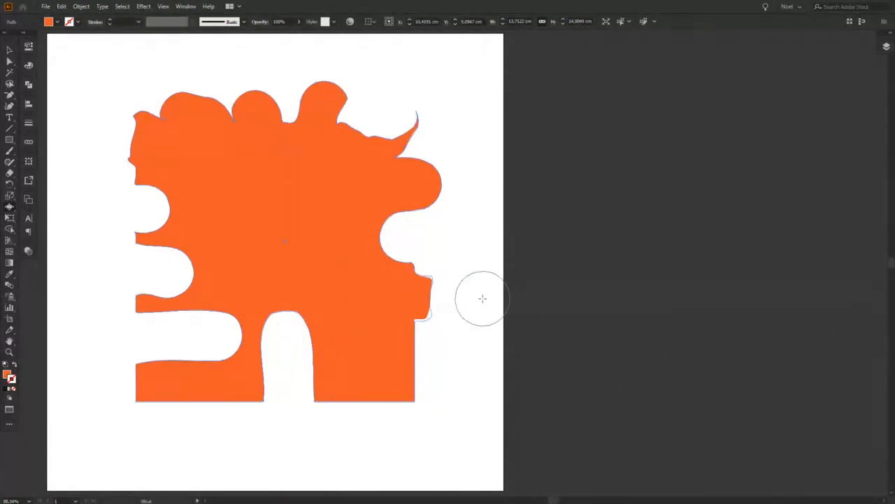
{"action": "mouse_move", "coordinate": [389, 338]}
{"action": "left_mouse_down"}
{"action": "mouse_move", "coordinate": [459, 340]}
{"action": "mouse_move", "coordinate": [408, 350]}
{"action": "mouse_move", "coordinate": [408, 342]}
{"action": "mouse_move", "coordinate": [444, 351]}
{"action": "mouse_move", "coordinate": [414, 356]}
{"action": "mouse_move", "coordinate": [433, 375]}
{"action": "left_mouse_up"}
{"action": "mouse_move", "coordinate": [400, 405]}
{"action": "left_mouse_down"}
{"action": "mouse_move", "coordinate": [408, 428]}
{"action": "mouse_move", "coordinate": [395, 420]}
{"action": "left_mouse_up"}
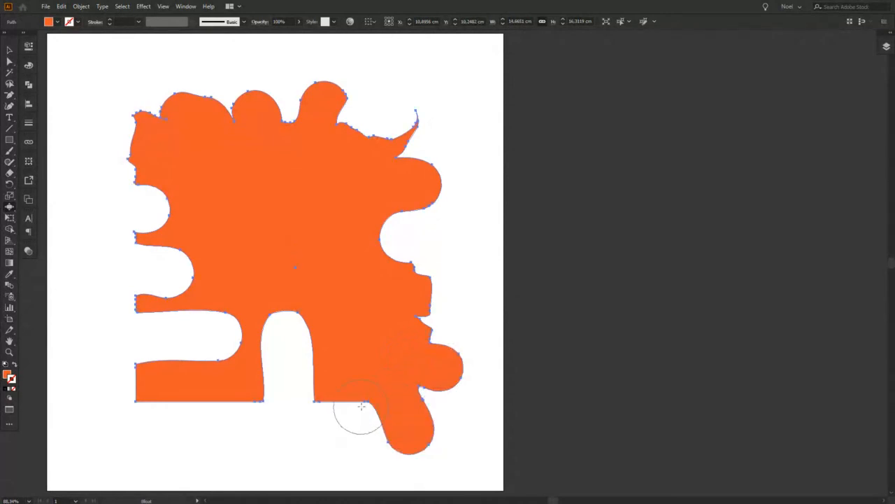
{"action": "left_click_drag", "start_coordinate": [351, 395], "coordinate": [347, 429]}
{"action": "left_click_drag", "start_coordinate": [315, 402], "coordinate": [315, 426]}
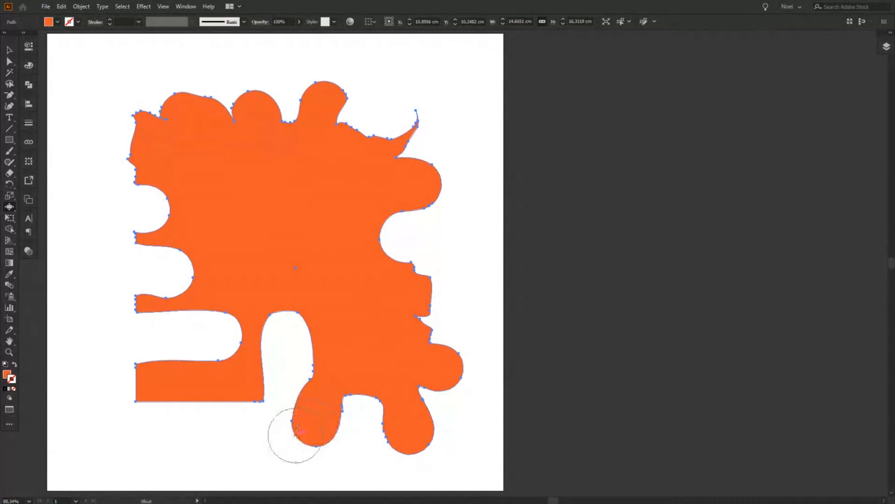
Step: Bloat a winding channel from the gap between the top lobes down into the shape's center
{"action": "left_click_drag", "start_coordinate": [243, 72], "coordinate": [233, 129]}
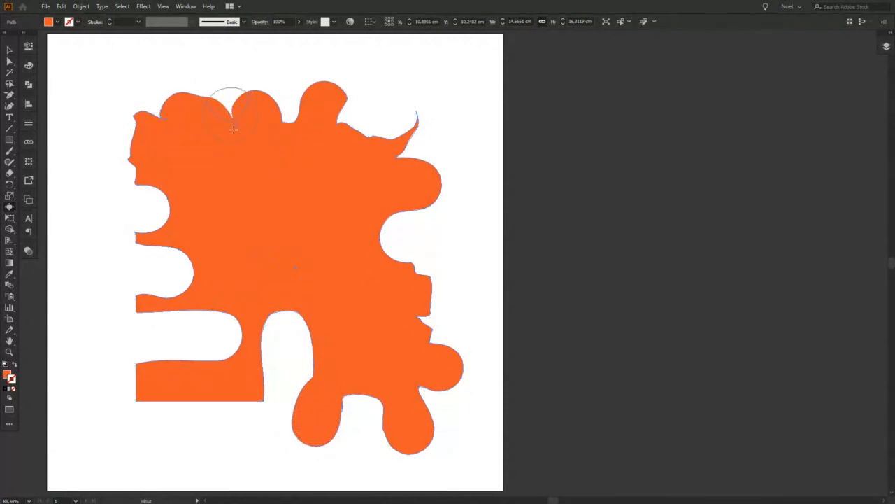
{"action": "mouse_move", "coordinate": [265, 221]}
{"action": "left_mouse_down"}
{"action": "mouse_move", "coordinate": [240, 94]}
{"action": "mouse_move", "coordinate": [236, 142]}
{"action": "left_mouse_up"}
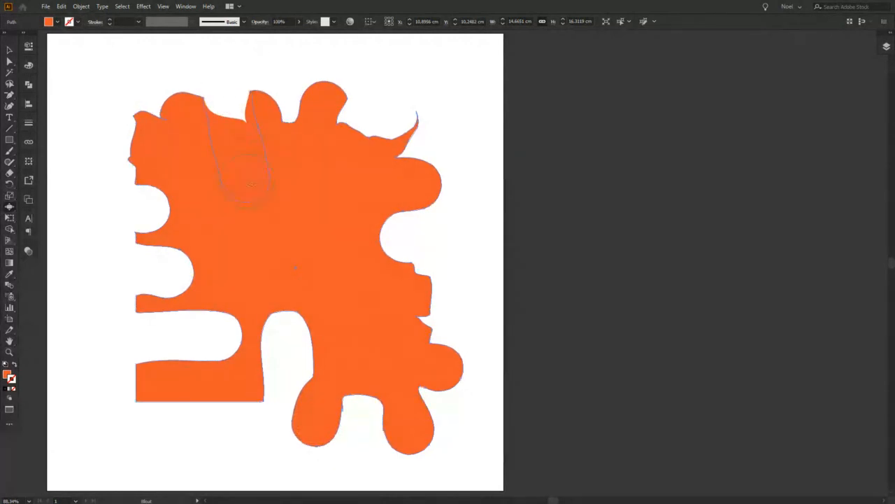
{"action": "left_click_drag", "start_coordinate": [316, 265], "coordinate": [315, 266]}
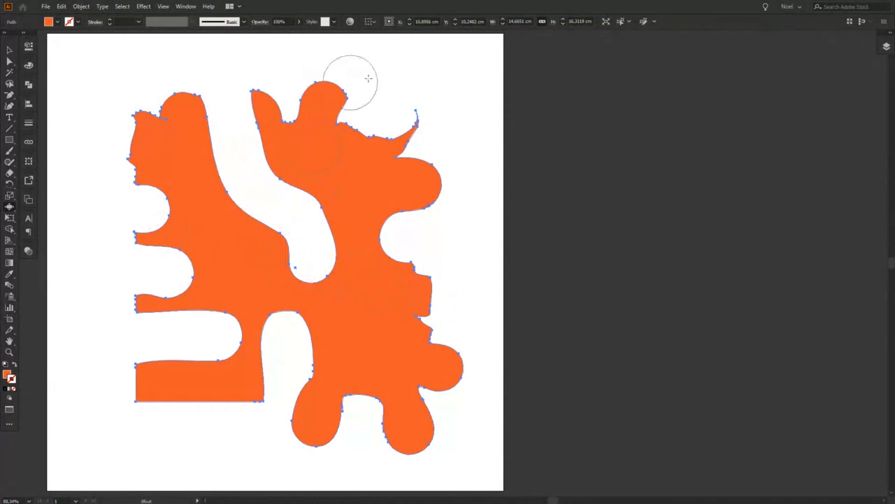
{"action": "mouse_move", "coordinate": [359, 199]}
{"action": "left_mouse_down"}
{"action": "mouse_move", "coordinate": [430, 139]}
{"action": "mouse_move", "coordinate": [426, 114]}
{"action": "mouse_move", "coordinate": [378, 144]}
{"action": "mouse_move", "coordinate": [409, 109]}
{"action": "mouse_move", "coordinate": [357, 156]}
{"action": "mouse_move", "coordinate": [404, 118]}
{"action": "mouse_move", "coordinate": [365, 175]}
{"action": "mouse_move", "coordinate": [370, 136]}
{"action": "mouse_move", "coordinate": [363, 144]}
{"action": "mouse_move", "coordinate": [364, 120]}
{"action": "mouse_move", "coordinate": [365, 145]}
{"action": "mouse_move", "coordinate": [356, 84]}
{"action": "mouse_move", "coordinate": [357, 156]}
{"action": "mouse_move", "coordinate": [370, 176]}
{"action": "mouse_move", "coordinate": [383, 161]}
{"action": "mouse_move", "coordinate": [380, 170]}
{"action": "left_mouse_up"}
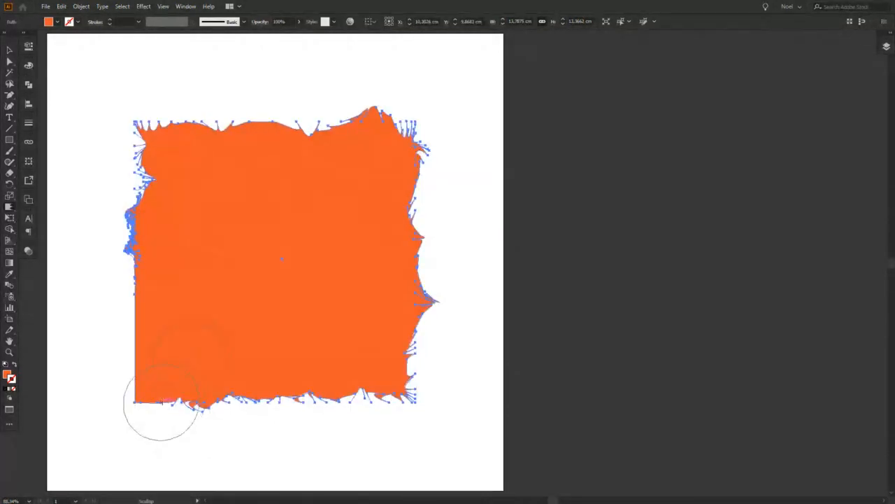
Step: Scallop the new shape's lower-left corner and left edge into fine inward spikes
{"action": "left_click_drag", "start_coordinate": [160, 402], "coordinate": [152, 394]}
{"action": "mouse_move", "coordinate": [133, 362]}
{"action": "left_mouse_down", "text": "alt"}
{"action": "mouse_move", "coordinate": [168, 362]}
{"action": "mouse_move", "coordinate": [145, 381]}
{"action": "mouse_move", "coordinate": [133, 358]}
{"action": "mouse_move", "coordinate": [170, 352]}
{"action": "left_mouse_up", "text": "alt"}
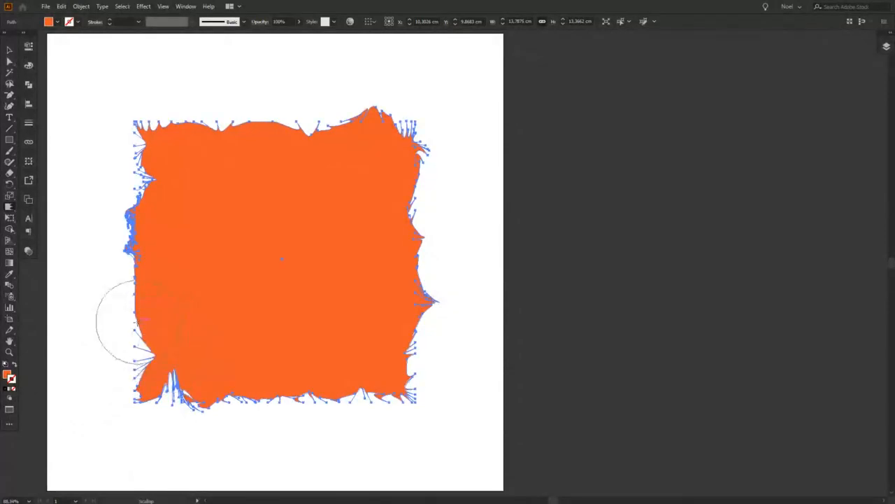
{"action": "mouse_move", "coordinate": [138, 322]}
{"action": "left_mouse_down"}
{"action": "mouse_move", "coordinate": [198, 319]}
{"action": "mouse_move", "coordinate": [138, 302]}
{"action": "mouse_move", "coordinate": [183, 302]}
{"action": "left_mouse_up"}
{"action": "left_click_drag", "start_coordinate": [139, 202], "coordinate": [194, 219]}
{"action": "mouse_move", "coordinate": [136, 234]}
{"action": "left_mouse_down"}
{"action": "mouse_move", "coordinate": [142, 246]}
{"action": "mouse_move", "coordinate": [112, 225]}
{"action": "left_mouse_up"}
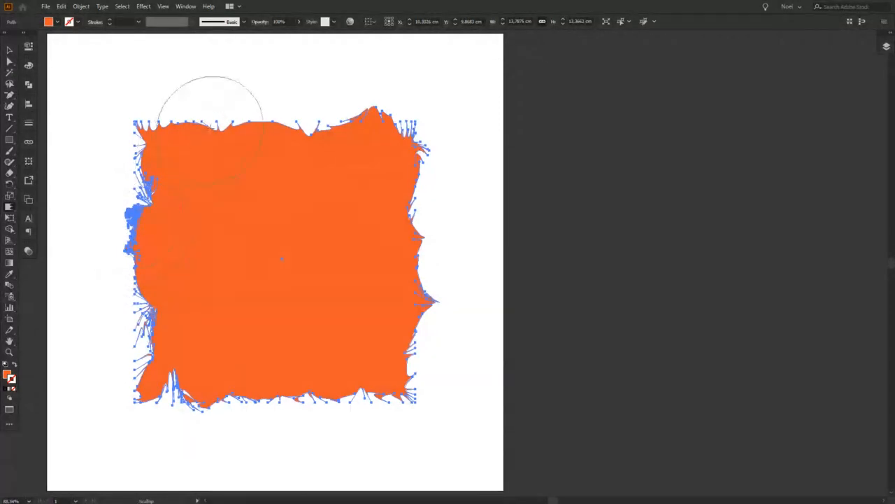
Step: Scallop all the way around the shape's edges with a larger brush, and deselect it to examine the frayed outline
{"action": "mouse_move", "coordinate": [212, 128]}
{"action": "left_mouse_down"}
{"action": "mouse_move", "coordinate": [206, 152]}
{"action": "mouse_move", "coordinate": [278, 127]}
{"action": "mouse_move", "coordinate": [269, 123]}
{"action": "mouse_move", "coordinate": [274, 149]}
{"action": "mouse_move", "coordinate": [338, 140]}
{"action": "mouse_move", "coordinate": [342, 124]}
{"action": "mouse_move", "coordinate": [382, 119]}
{"action": "mouse_move", "coordinate": [410, 189]}
{"action": "mouse_move", "coordinate": [444, 193]}
{"action": "left_mouse_up"}
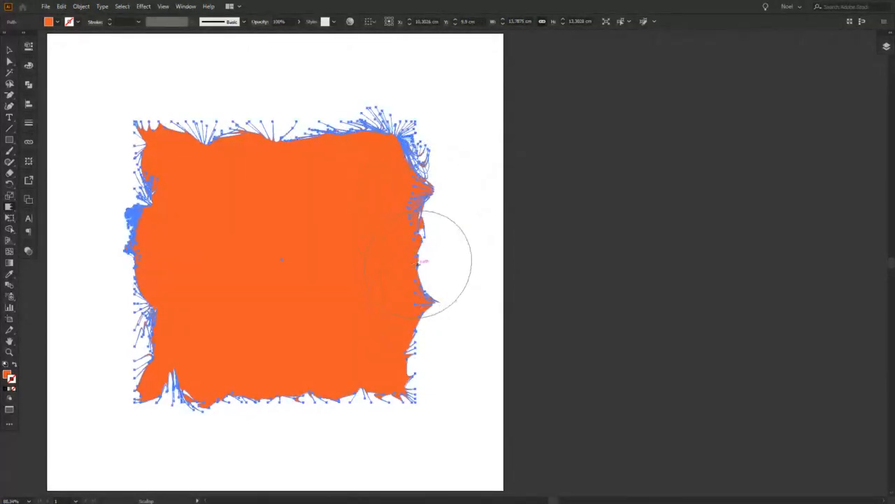
{"action": "mouse_move", "coordinate": [418, 264]}
{"action": "left_mouse_down"}
{"action": "mouse_move", "coordinate": [400, 260]}
{"action": "mouse_move", "coordinate": [422, 275]}
{"action": "mouse_move", "coordinate": [444, 271]}
{"action": "left_mouse_up"}
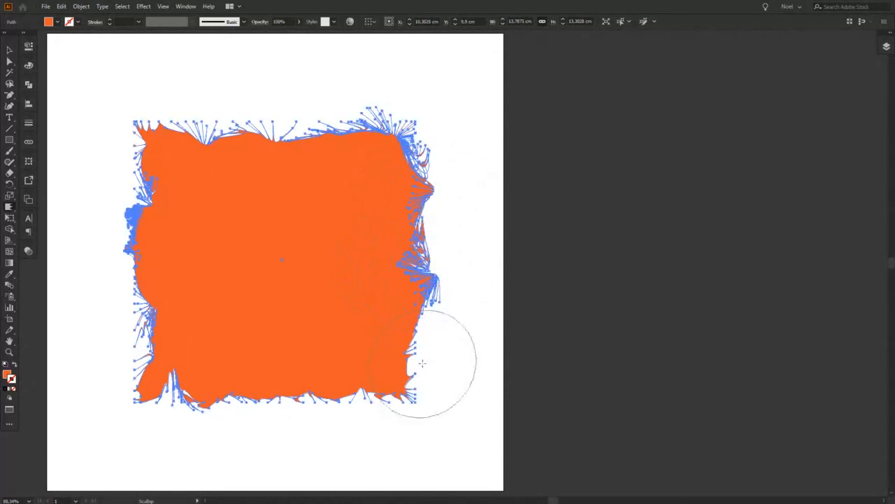
{"action": "mouse_move", "coordinate": [422, 363]}
{"action": "left_mouse_down"}
{"action": "mouse_move", "coordinate": [417, 342]}
{"action": "mouse_move", "coordinate": [443, 357]}
{"action": "mouse_move", "coordinate": [445, 393]}
{"action": "mouse_move", "coordinate": [400, 407]}
{"action": "mouse_move", "coordinate": [396, 395]}
{"action": "mouse_move", "coordinate": [417, 400]}
{"action": "mouse_move", "coordinate": [334, 395]}
{"action": "mouse_move", "coordinate": [334, 415]}
{"action": "mouse_move", "coordinate": [277, 394]}
{"action": "mouse_move", "coordinate": [263, 409]}
{"action": "mouse_move", "coordinate": [204, 397]}
{"action": "mouse_move", "coordinate": [160, 329]}
{"action": "mouse_move", "coordinate": [121, 346]}
{"action": "mouse_move", "coordinate": [124, 276]}
{"action": "left_mouse_up"}
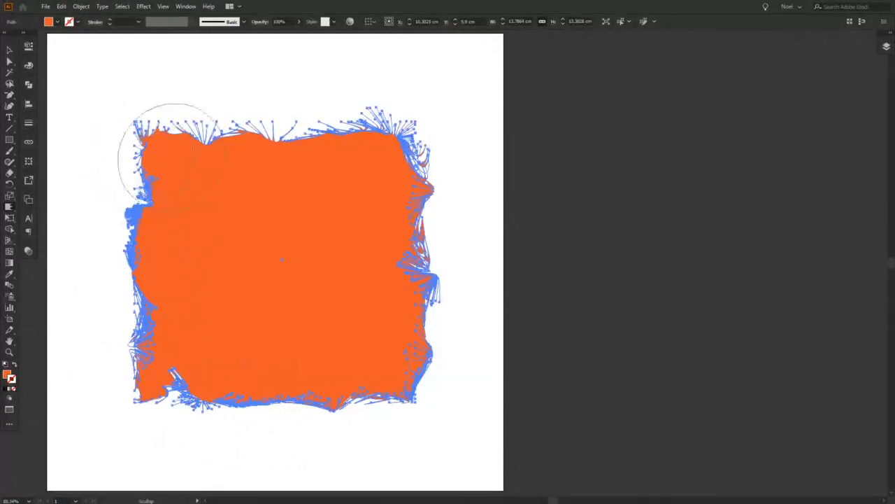
{"action": "left_click", "coordinate": [9, 50]}
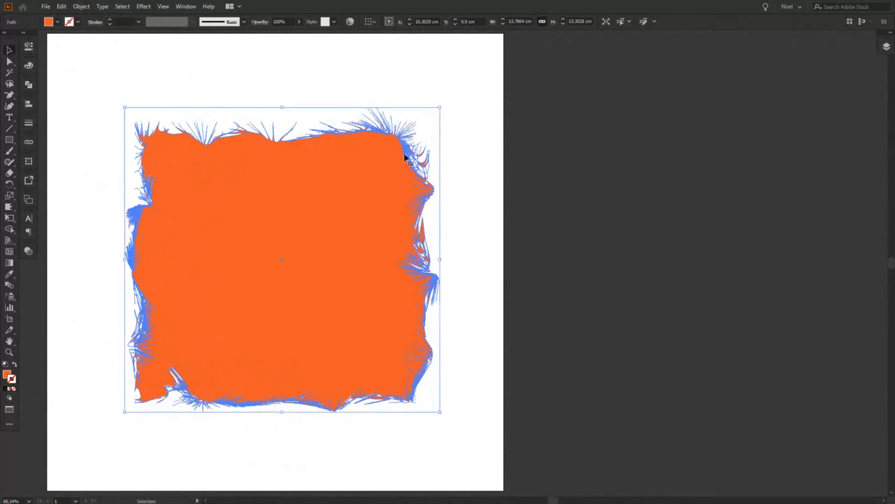
{"action": "left_click", "coordinate": [448, 119]}
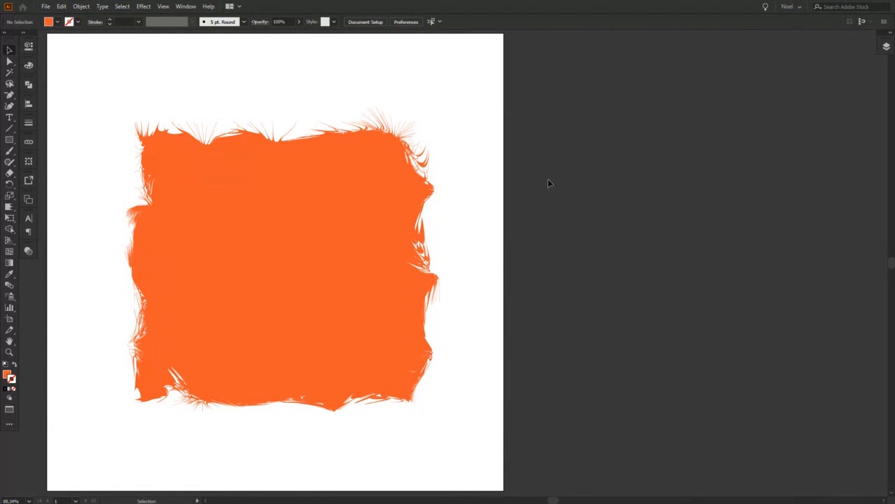
Step: Delete the scalloped shape and draw a new orange square, about 11.6 cm per side, from the artboard's center
{"action": "left_click_drag", "start_coordinate": [474, 217], "coordinate": [360, 259]}
{"action": "key", "text": "Delete"}
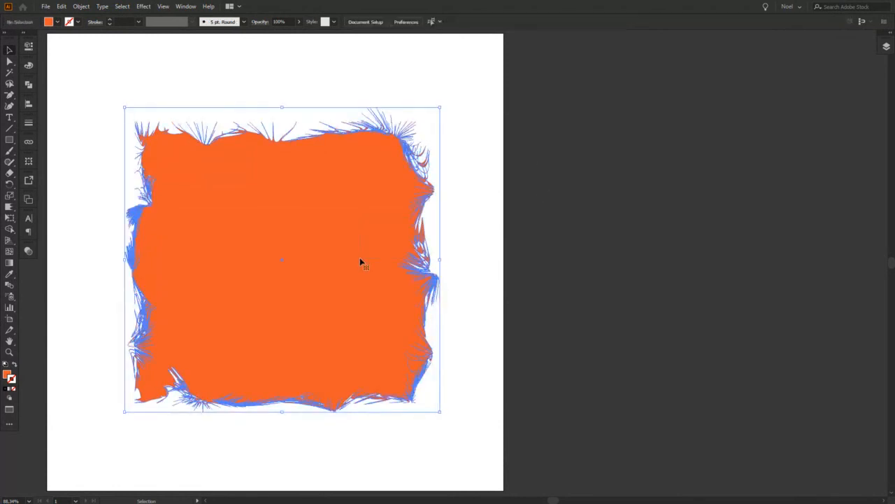
{"action": "left_click", "coordinate": [11, 141]}
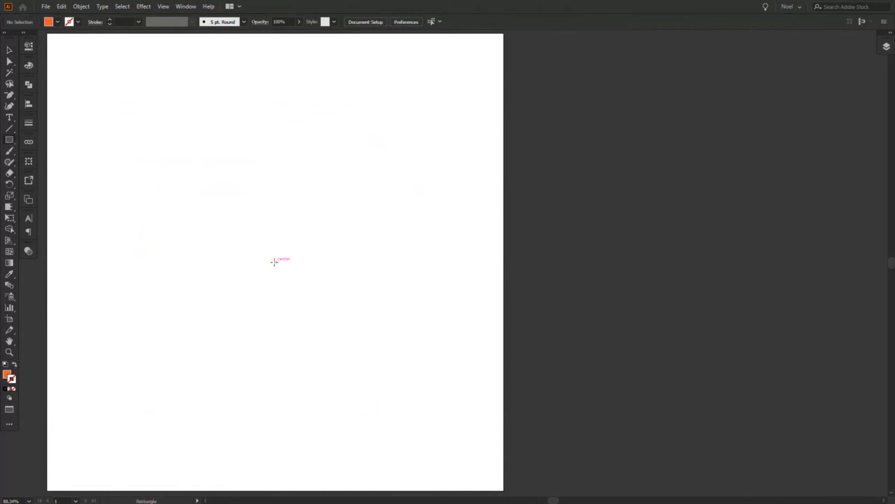
{"action": "left_click_drag", "start_coordinate": [275, 261], "coordinate": [382, 395]}
{"action": "left_click", "coordinate": [9, 50]}
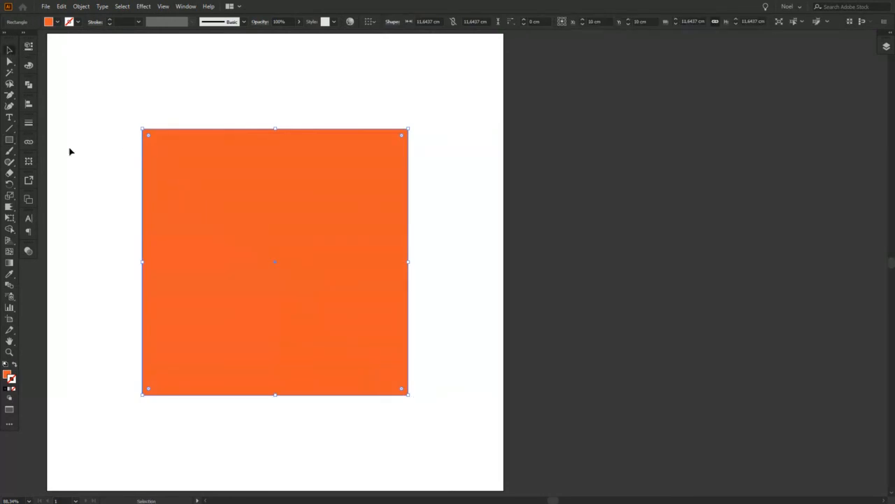
Step: Using the Crystallize tool, cut into the square's upper-left corner and pull spikes out along all its edges
{"action": "left_click", "coordinate": [10, 208]}
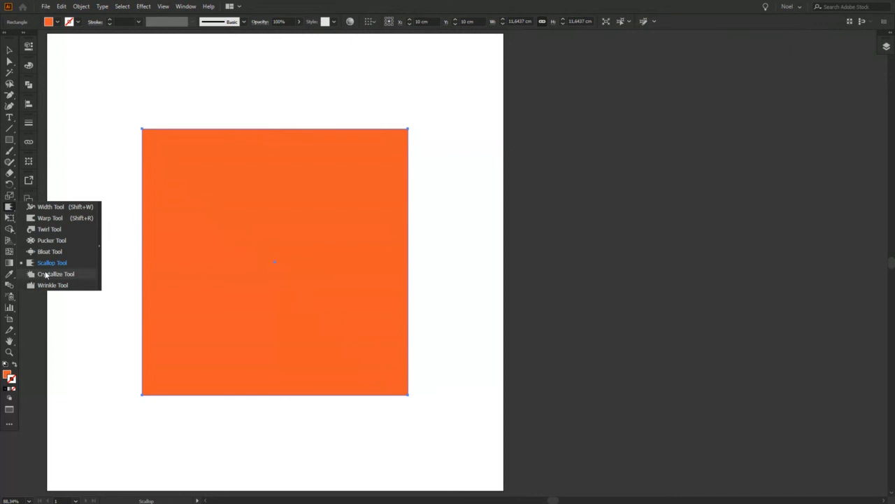
{"action": "left_click", "coordinate": [73, 274]}
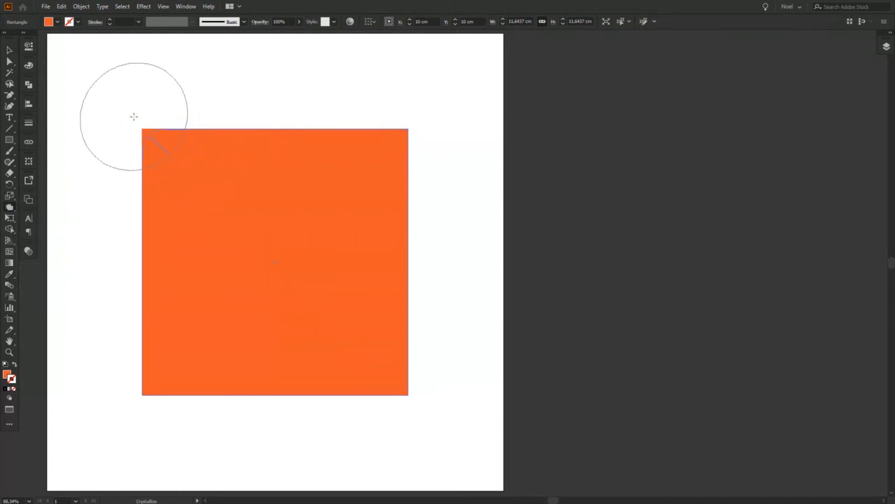
{"action": "mouse_move", "coordinate": [146, 134]}
{"action": "left_mouse_down"}
{"action": "mouse_move", "coordinate": [168, 168]}
{"action": "mouse_move", "coordinate": [194, 183]}
{"action": "left_mouse_up"}
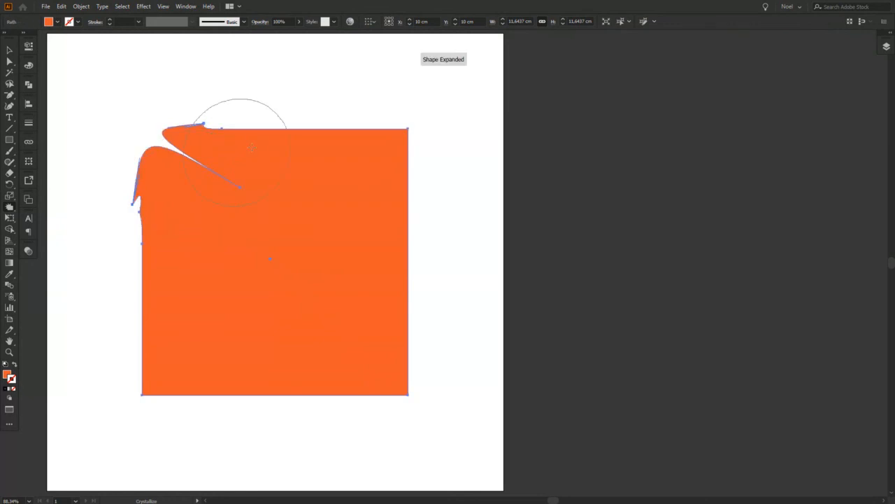
{"action": "left_click_drag", "start_coordinate": [293, 133], "coordinate": [321, 129]}
{"action": "left_click_drag", "start_coordinate": [409, 138], "coordinate": [408, 135]}
{"action": "left_click_drag", "start_coordinate": [406, 233], "coordinate": [428, 231]}
{"action": "mouse_move", "coordinate": [417, 317]}
{"action": "left_mouse_down"}
{"action": "mouse_move", "coordinate": [429, 335]}
{"action": "mouse_move", "coordinate": [399, 327]}
{"action": "mouse_move", "coordinate": [411, 389]}
{"action": "mouse_move", "coordinate": [402, 398]}
{"action": "mouse_move", "coordinate": [391, 388]}
{"action": "mouse_move", "coordinate": [377, 403]}
{"action": "mouse_move", "coordinate": [309, 384]}
{"action": "mouse_move", "coordinate": [304, 400]}
{"action": "mouse_move", "coordinate": [252, 397]}
{"action": "mouse_move", "coordinate": [250, 413]}
{"action": "mouse_move", "coordinate": [165, 390]}
{"action": "mouse_move", "coordinate": [137, 412]}
{"action": "mouse_move", "coordinate": [135, 327]}
{"action": "mouse_move", "coordinate": [104, 321]}
{"action": "mouse_move", "coordinate": [119, 313]}
{"action": "mouse_move", "coordinate": [137, 247]}
{"action": "mouse_move", "coordinate": [125, 241]}
{"action": "mouse_move", "coordinate": [122, 164]}
{"action": "mouse_move", "coordinate": [181, 152]}
{"action": "mouse_move", "coordinate": [176, 136]}
{"action": "mouse_move", "coordinate": [223, 173]}
{"action": "mouse_move", "coordinate": [230, 110]}
{"action": "left_mouse_up"}
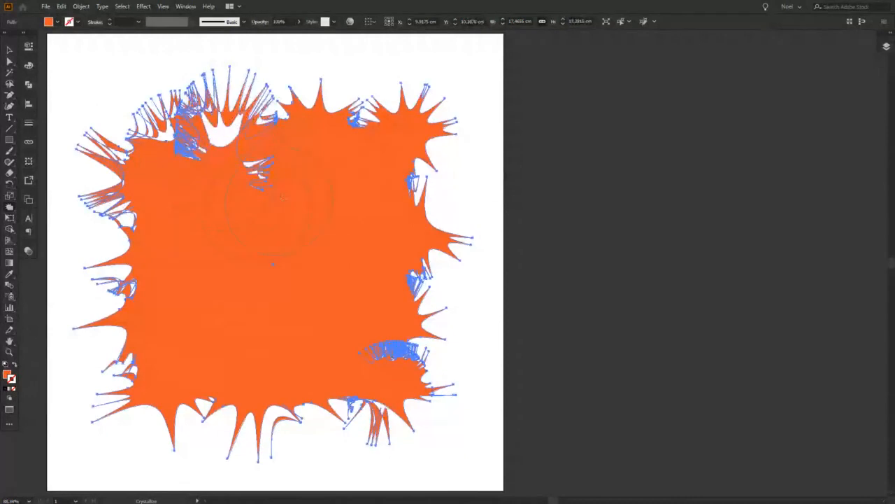
Step: Crystallize the spiked edges further, adding a dense burst at the lower right, and deselect the shape to examine it
{"action": "mouse_move", "coordinate": [299, 132]}
{"action": "left_mouse_down"}
{"action": "mouse_move", "coordinate": [310, 96]}
{"action": "mouse_move", "coordinate": [319, 96]}
{"action": "left_mouse_up"}
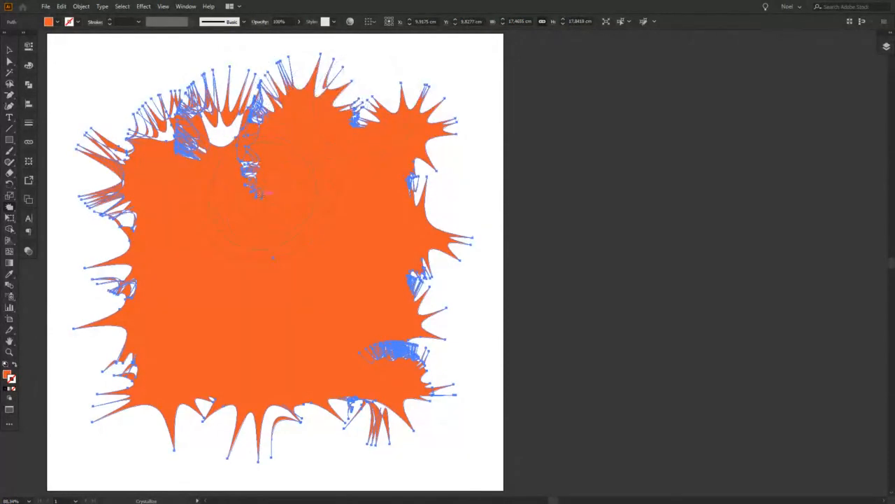
{"action": "mouse_move", "coordinate": [253, 184]}
{"action": "left_mouse_down"}
{"action": "mouse_move", "coordinate": [258, 175]}
{"action": "mouse_move", "coordinate": [269, 191]}
{"action": "left_mouse_up"}
{"action": "mouse_move", "coordinate": [420, 225]}
{"action": "left_mouse_down"}
{"action": "mouse_move", "coordinate": [415, 220]}
{"action": "mouse_move", "coordinate": [437, 207]}
{"action": "mouse_move", "coordinate": [412, 192]}
{"action": "left_mouse_up"}
{"action": "left_click_drag", "start_coordinate": [389, 356], "coordinate": [425, 351]}
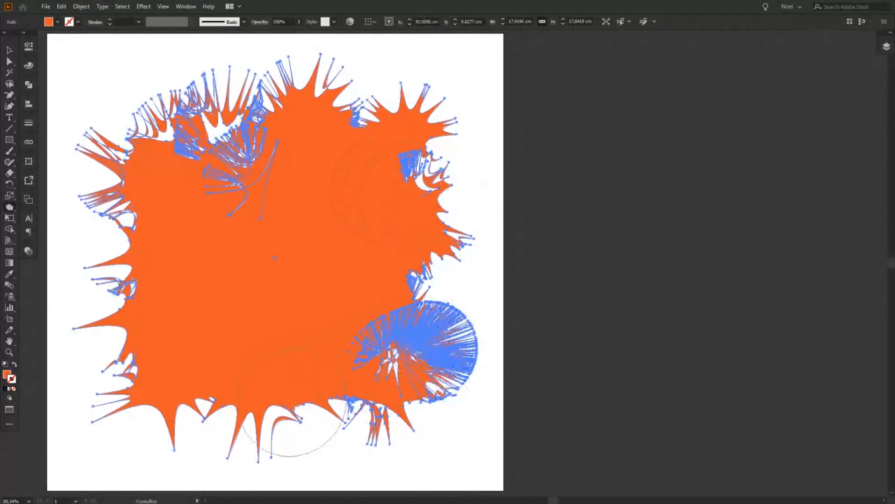
{"action": "mouse_move", "coordinate": [273, 391]}
{"action": "left_mouse_down"}
{"action": "mouse_move", "coordinate": [314, 396]}
{"action": "mouse_move", "coordinate": [210, 425]}
{"action": "mouse_move", "coordinate": [183, 423]}
{"action": "mouse_move", "coordinate": [168, 405]}
{"action": "mouse_move", "coordinate": [112, 399]}
{"action": "mouse_move", "coordinate": [133, 435]}
{"action": "mouse_move", "coordinate": [142, 335]}
{"action": "mouse_move", "coordinate": [94, 322]}
{"action": "mouse_move", "coordinate": [90, 329]}
{"action": "mouse_move", "coordinate": [115, 203]}
{"action": "mouse_move", "coordinate": [105, 210]}
{"action": "mouse_move", "coordinate": [105, 181]}
{"action": "mouse_move", "coordinate": [159, 119]}
{"action": "mouse_move", "coordinate": [228, 105]}
{"action": "mouse_move", "coordinate": [336, 119]}
{"action": "mouse_move", "coordinate": [329, 70]}
{"action": "mouse_move", "coordinate": [315, 67]}
{"action": "mouse_move", "coordinate": [388, 102]}
{"action": "mouse_move", "coordinate": [459, 227]}
{"action": "left_mouse_up"}
{"action": "key", "text": "v"}
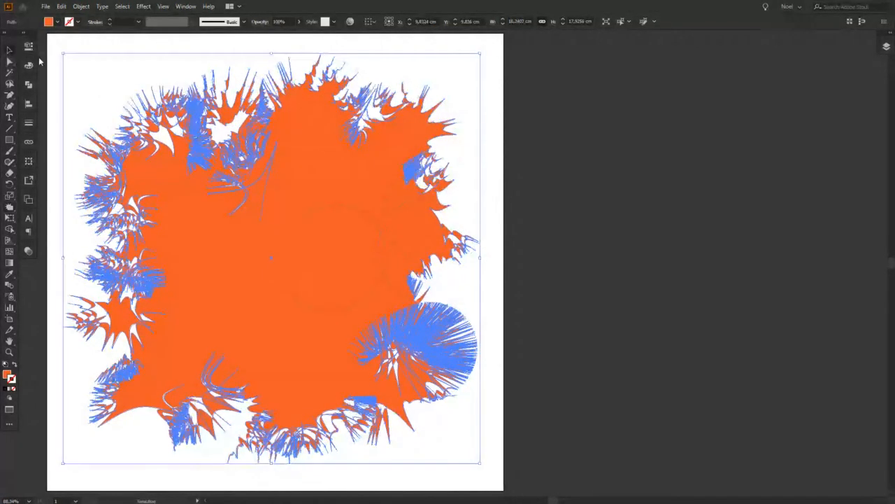
{"action": "left_click", "coordinate": [564, 199]}
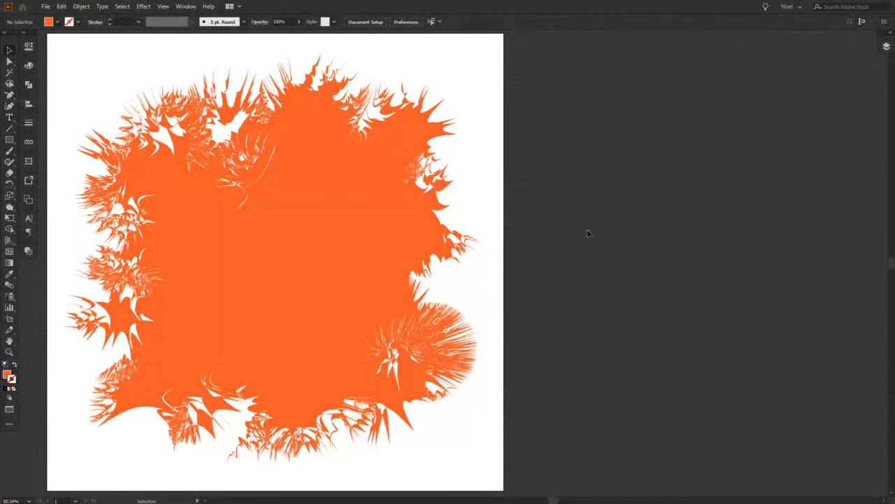
Step: Delete the crystallized shape and choose the Wrinkle tool
{"action": "left_click", "coordinate": [239, 268]}
{"action": "key", "text": "Delete"}
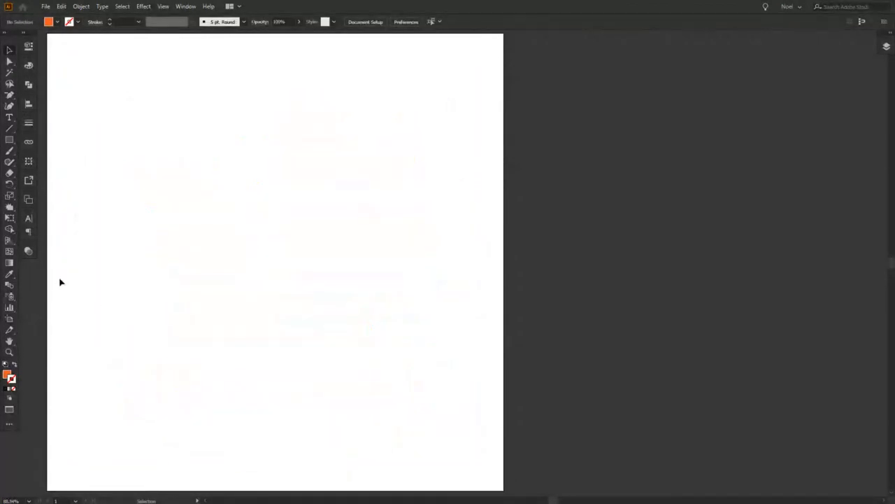
{"action": "left_click", "coordinate": [11, 207]}
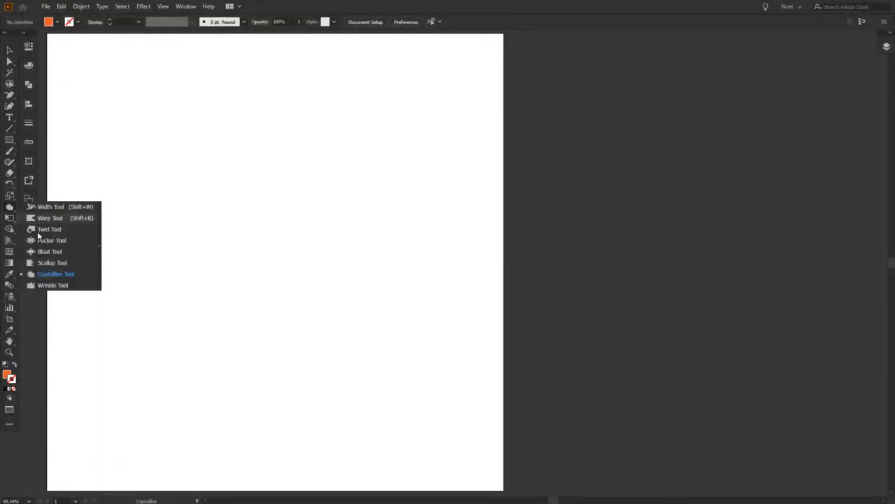
{"action": "left_click", "coordinate": [58, 288]}
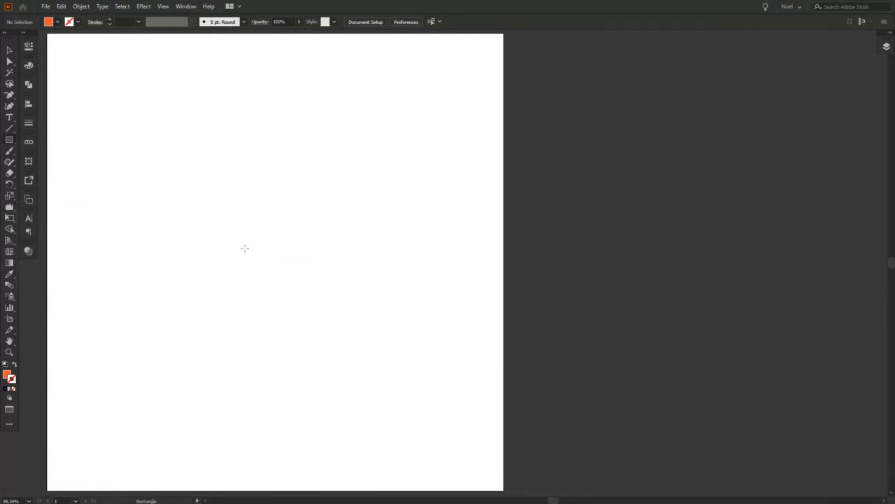
Step: Draw an orange square without a stroke, about 13 cm per side, from the artboard's center
{"action": "left_click", "coordinate": [14, 366]}
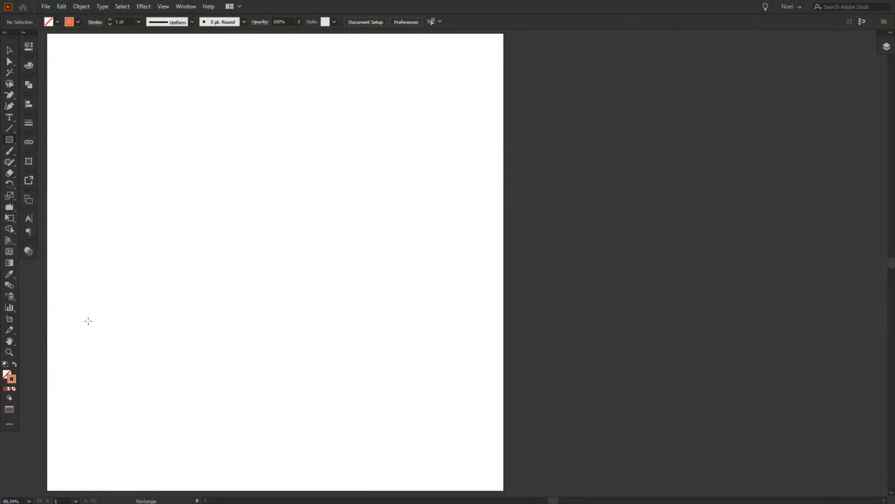
{"action": "left_click", "coordinate": [14, 365]}
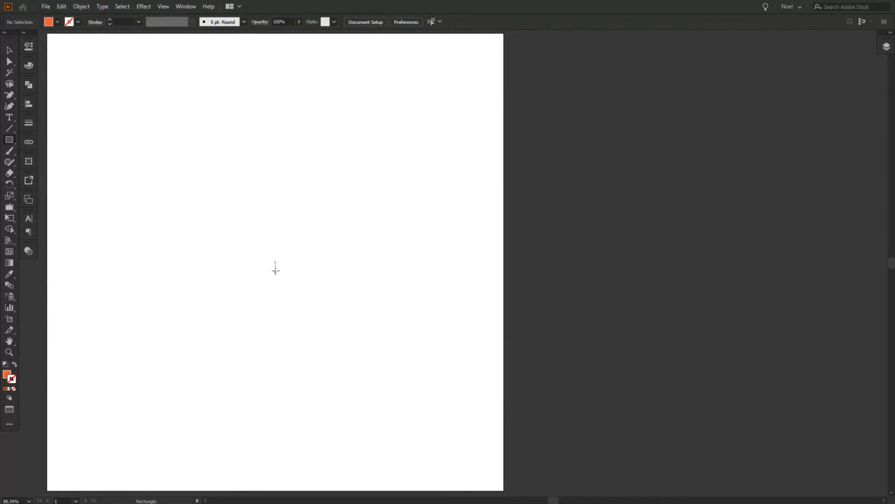
{"action": "left_click_drag", "start_coordinate": [275, 262], "coordinate": [424, 405]}
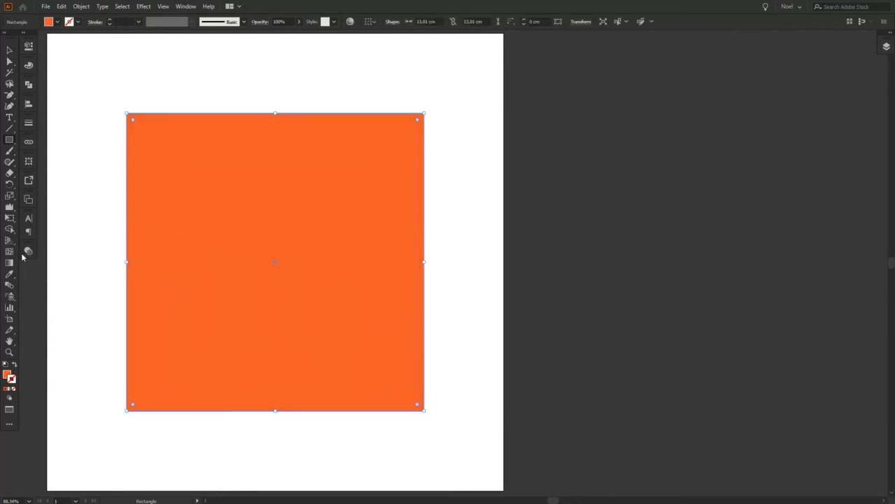
Step: Using the Wrinkle tool, roughen all four edges of the orange square
{"action": "left_click", "coordinate": [7, 212]}
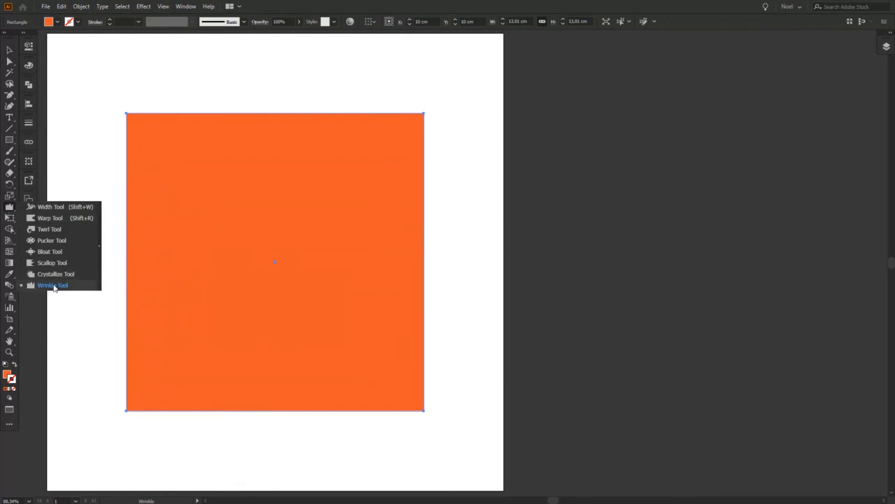
{"action": "left_click", "coordinate": [55, 285]}
{"action": "mouse_move", "coordinate": [259, 113]}
{"action": "left_mouse_down"}
{"action": "mouse_move", "coordinate": [345, 111]}
{"action": "mouse_move", "coordinate": [431, 143]}
{"action": "mouse_move", "coordinate": [421, 148]}
{"action": "mouse_move", "coordinate": [433, 205]}
{"action": "mouse_move", "coordinate": [419, 209]}
{"action": "mouse_move", "coordinate": [432, 224]}
{"action": "mouse_move", "coordinate": [420, 244]}
{"action": "mouse_move", "coordinate": [432, 247]}
{"action": "mouse_move", "coordinate": [410, 262]}
{"action": "mouse_move", "coordinate": [433, 277]}
{"action": "mouse_move", "coordinate": [420, 318]}
{"action": "mouse_move", "coordinate": [434, 328]}
{"action": "mouse_move", "coordinate": [425, 329]}
{"action": "mouse_move", "coordinate": [431, 350]}
{"action": "mouse_move", "coordinate": [405, 364]}
{"action": "mouse_move", "coordinate": [392, 411]}
{"action": "mouse_move", "coordinate": [391, 401]}
{"action": "mouse_move", "coordinate": [305, 410]}
{"action": "mouse_move", "coordinate": [277, 394]}
{"action": "mouse_move", "coordinate": [262, 417]}
{"action": "mouse_move", "coordinate": [203, 403]}
{"action": "mouse_move", "coordinate": [192, 414]}
{"action": "mouse_move", "coordinate": [165, 411]}
{"action": "mouse_move", "coordinate": [161, 400]}
{"action": "mouse_move", "coordinate": [133, 405]}
{"action": "mouse_move", "coordinate": [121, 383]}
{"action": "mouse_move", "coordinate": [128, 370]}
{"action": "mouse_move", "coordinate": [112, 368]}
{"action": "mouse_move", "coordinate": [130, 339]}
{"action": "mouse_move", "coordinate": [117, 328]}
{"action": "mouse_move", "coordinate": [130, 327]}
{"action": "mouse_move", "coordinate": [143, 281]}
{"action": "mouse_move", "coordinate": [120, 280]}
{"action": "mouse_move", "coordinate": [108, 260]}
{"action": "mouse_move", "coordinate": [128, 227]}
{"action": "mouse_move", "coordinate": [132, 160]}
{"action": "mouse_move", "coordinate": [121, 126]}
{"action": "mouse_move", "coordinate": [160, 110]}
{"action": "left_mouse_up"}
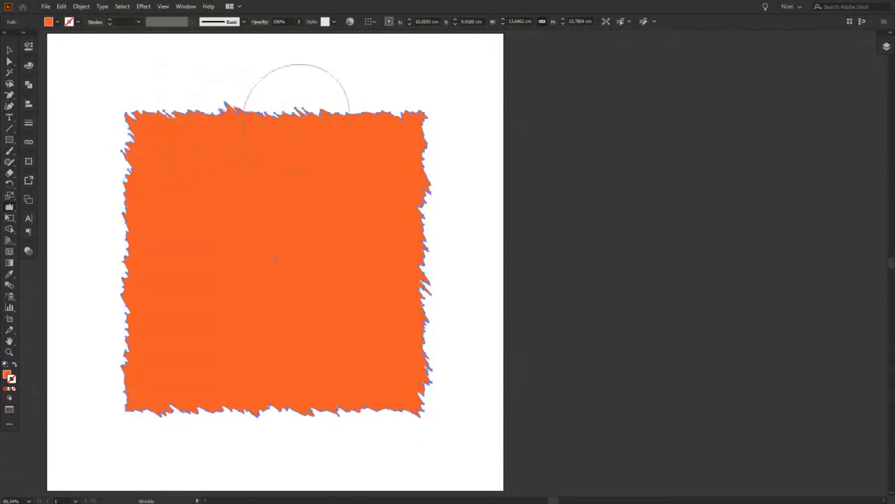
{"action": "mouse_move", "coordinate": [378, 109]}
{"action": "left_mouse_down"}
{"action": "mouse_move", "coordinate": [428, 199]}
{"action": "mouse_move", "coordinate": [430, 265]}
{"action": "mouse_move", "coordinate": [406, 333]}
{"action": "mouse_move", "coordinate": [415, 353]}
{"action": "mouse_move", "coordinate": [379, 401]}
{"action": "mouse_move", "coordinate": [383, 427]}
{"action": "mouse_move", "coordinate": [378, 397]}
{"action": "mouse_move", "coordinate": [385, 421]}
{"action": "mouse_move", "coordinate": [253, 418]}
{"action": "mouse_move", "coordinate": [226, 396]}
{"action": "mouse_move", "coordinate": [228, 411]}
{"action": "mouse_move", "coordinate": [170, 394]}
{"action": "mouse_move", "coordinate": [170, 406]}
{"action": "mouse_move", "coordinate": [137, 391]}
{"action": "mouse_move", "coordinate": [136, 410]}
{"action": "mouse_move", "coordinate": [126, 359]}
{"action": "mouse_move", "coordinate": [112, 357]}
{"action": "mouse_move", "coordinate": [128, 355]}
{"action": "mouse_move", "coordinate": [133, 322]}
{"action": "mouse_move", "coordinate": [91, 284]}
{"action": "mouse_move", "coordinate": [123, 253]}
{"action": "mouse_move", "coordinate": [122, 234]}
{"action": "mouse_move", "coordinate": [207, 172]}
{"action": "left_mouse_up"}
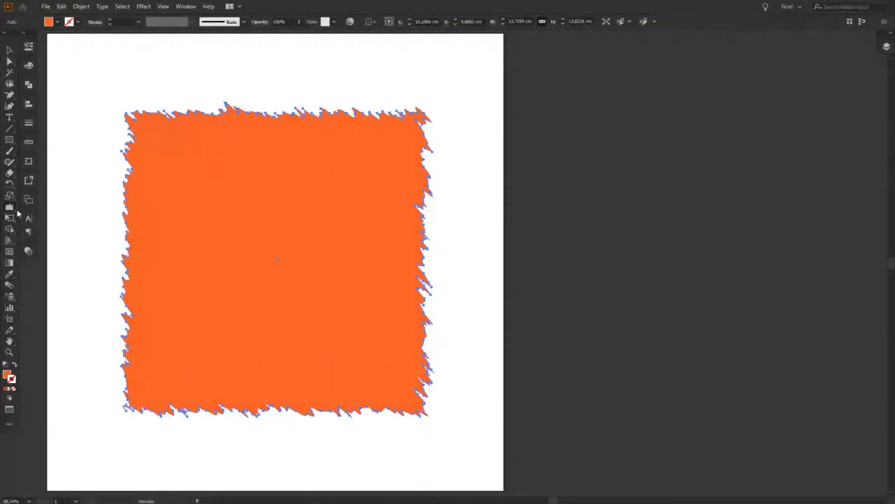
Step: Set the Wrinkle brush angle to -45° and wrinkle the square's right edge and upper-left corner again
{"action": "double_click", "coordinate": [11, 208]}
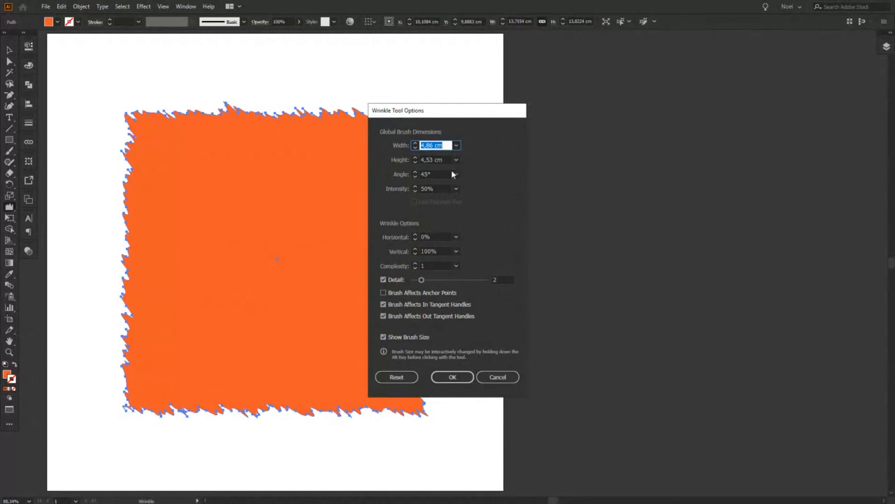
{"action": "left_click_drag", "start_coordinate": [450, 114], "coordinate": [582, 119]}
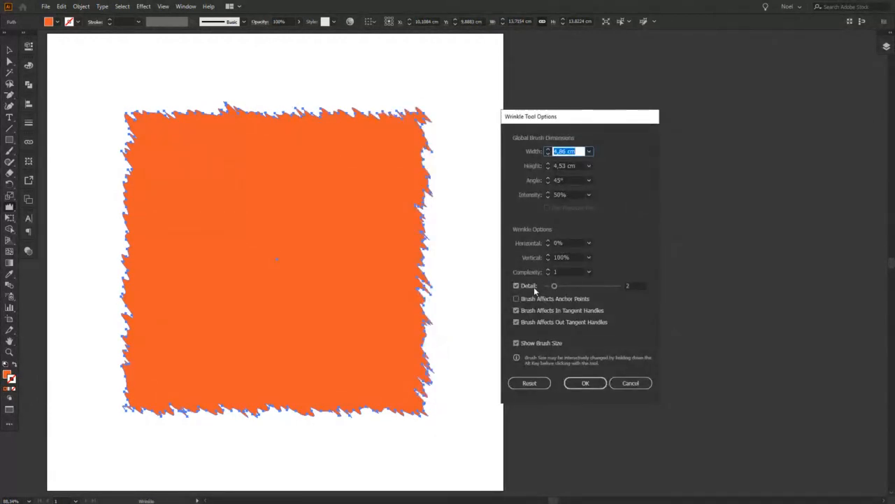
{"action": "left_click", "coordinate": [589, 180]}
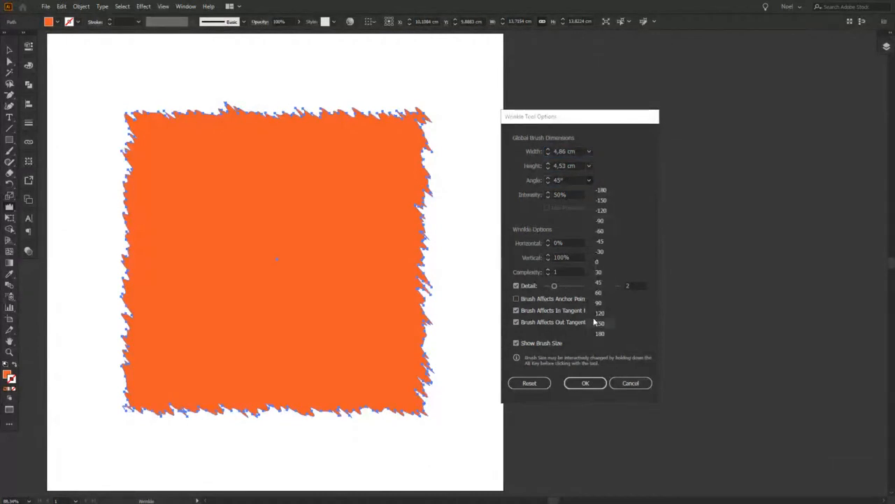
{"action": "left_click", "coordinate": [600, 242]}
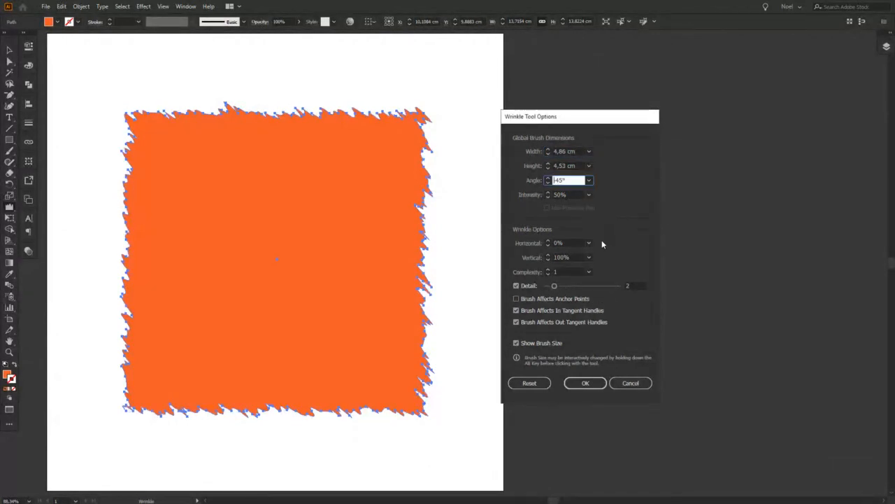
{"action": "left_click", "coordinate": [596, 385]}
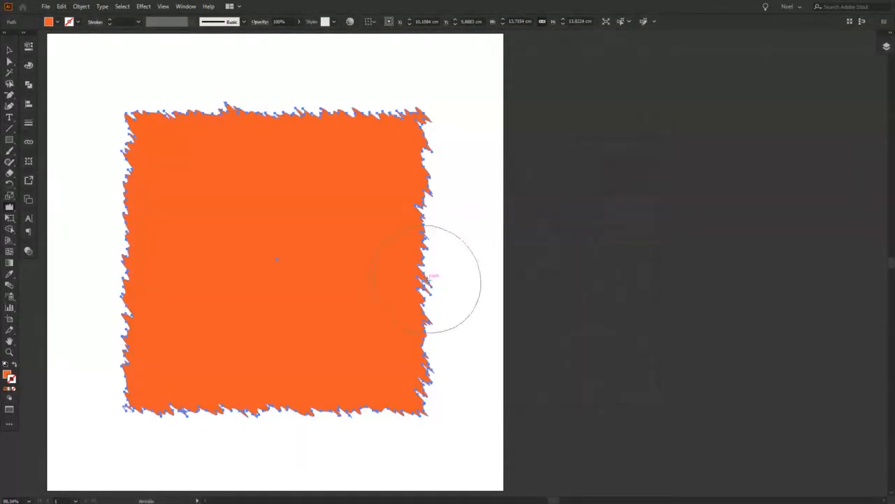
{"action": "mouse_move", "coordinate": [433, 279]}
{"action": "left_mouse_down"}
{"action": "mouse_move", "coordinate": [420, 296]}
{"action": "mouse_move", "coordinate": [441, 186]}
{"action": "left_mouse_up"}
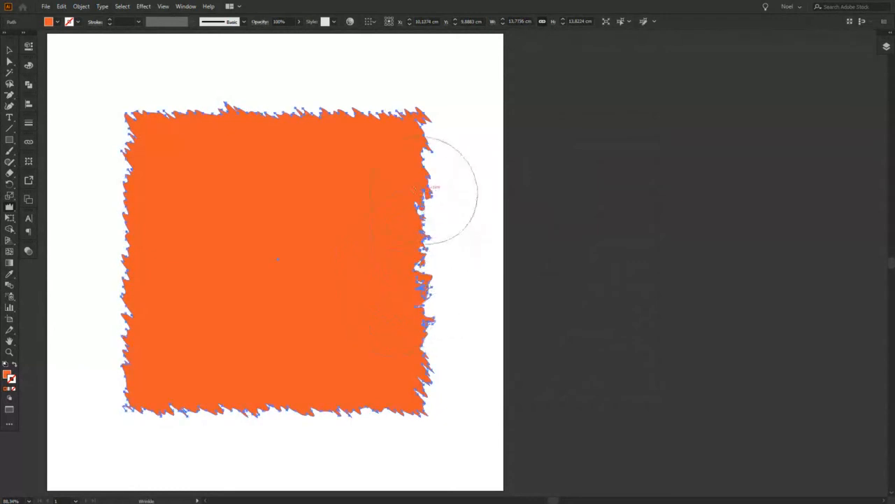
{"action": "mouse_move", "coordinate": [206, 85]}
{"action": "left_mouse_down"}
{"action": "mouse_move", "coordinate": [175, 100]}
{"action": "mouse_move", "coordinate": [161, 128]}
{"action": "left_mouse_up"}
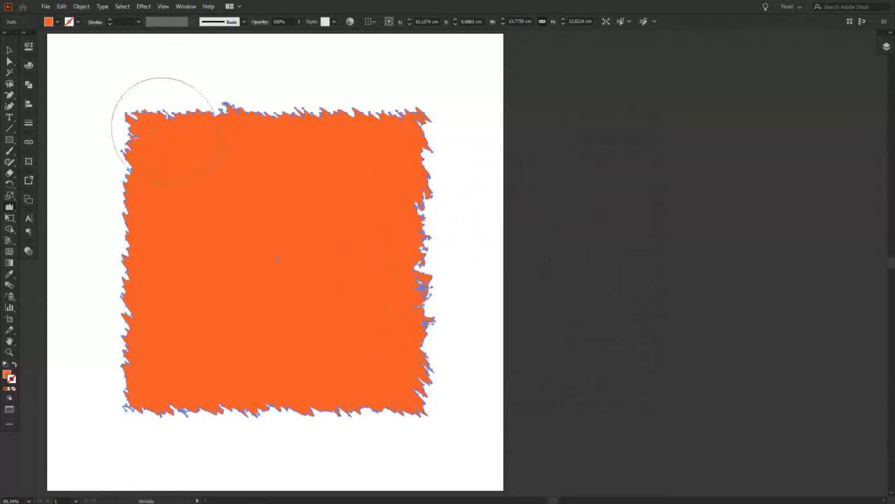
Step: Draw an orange rectangle about 10.9 by 11.9 cm across the artboard's right edge and wrinkle all its edges
{"action": "left_click", "coordinate": [11, 140]}
{"action": "mouse_move", "coordinate": [473, 112]}
{"action": "left_mouse_down"}
{"action": "mouse_move", "coordinate": [718, 361]}
{"action": "mouse_move", "coordinate": [722, 386]}
{"action": "left_mouse_up"}
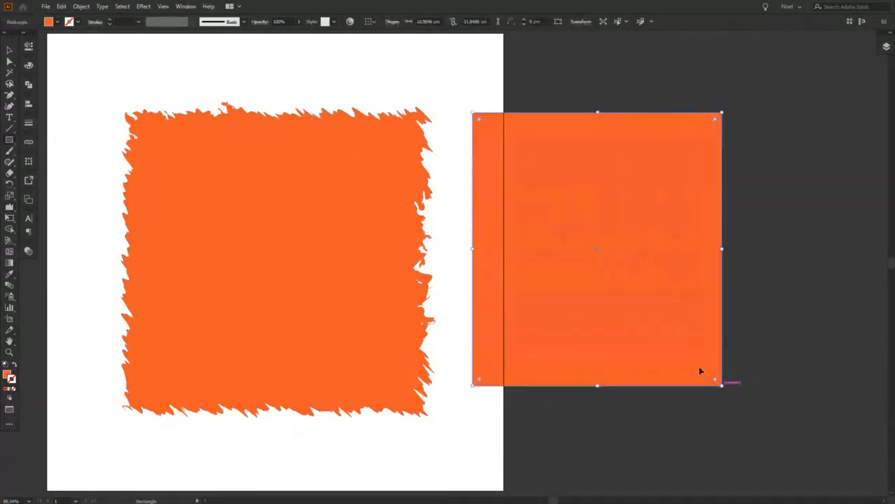
{"action": "left_click", "coordinate": [9, 207]}
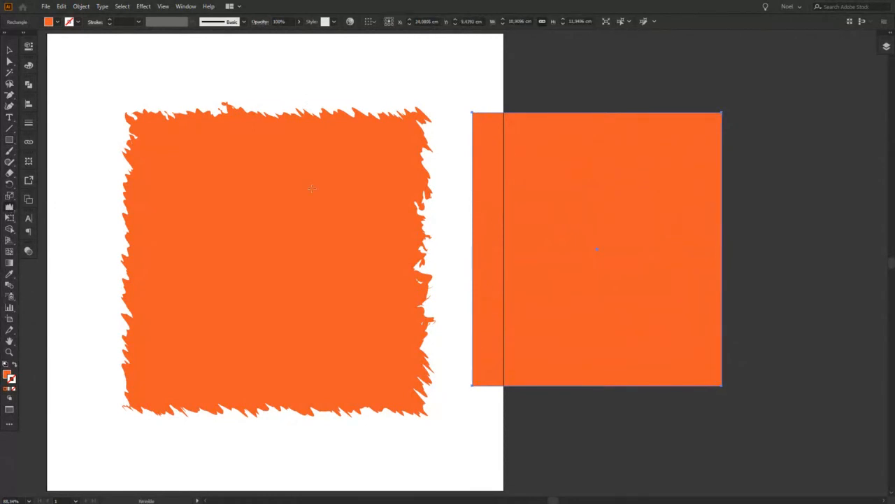
{"action": "mouse_move", "coordinate": [542, 116]}
{"action": "left_mouse_down"}
{"action": "mouse_move", "coordinate": [567, 105]}
{"action": "mouse_move", "coordinate": [588, 115]}
{"action": "mouse_move", "coordinate": [610, 108]}
{"action": "mouse_move", "coordinate": [610, 123]}
{"action": "mouse_move", "coordinate": [675, 107]}
{"action": "mouse_move", "coordinate": [666, 121]}
{"action": "mouse_move", "coordinate": [698, 103]}
{"action": "mouse_move", "coordinate": [687, 119]}
{"action": "mouse_move", "coordinate": [719, 117]}
{"action": "mouse_move", "coordinate": [724, 156]}
{"action": "mouse_move", "coordinate": [710, 210]}
{"action": "mouse_move", "coordinate": [724, 222]}
{"action": "mouse_move", "coordinate": [705, 258]}
{"action": "mouse_move", "coordinate": [723, 263]}
{"action": "mouse_move", "coordinate": [706, 315]}
{"action": "mouse_move", "coordinate": [714, 308]}
{"action": "mouse_move", "coordinate": [724, 332]}
{"action": "mouse_move", "coordinate": [692, 357]}
{"action": "mouse_move", "coordinate": [690, 391]}
{"action": "mouse_move", "coordinate": [678, 394]}
{"action": "mouse_move", "coordinate": [692, 377]}
{"action": "mouse_move", "coordinate": [631, 395]}
{"action": "mouse_move", "coordinate": [640, 377]}
{"action": "mouse_move", "coordinate": [604, 395]}
{"action": "mouse_move", "coordinate": [609, 384]}
{"action": "mouse_move", "coordinate": [559, 396]}
{"action": "mouse_move", "coordinate": [564, 382]}
{"action": "mouse_move", "coordinate": [552, 395]}
{"action": "mouse_move", "coordinate": [534, 382]}
{"action": "mouse_move", "coordinate": [492, 397]}
{"action": "mouse_move", "coordinate": [488, 361]}
{"action": "mouse_move", "coordinate": [463, 371]}
{"action": "mouse_move", "coordinate": [457, 345]}
{"action": "mouse_move", "coordinate": [473, 309]}
{"action": "mouse_move", "coordinate": [447, 309]}
{"action": "mouse_move", "coordinate": [493, 196]}
{"action": "mouse_move", "coordinate": [449, 202]}
{"action": "mouse_move", "coordinate": [443, 164]}
{"action": "mouse_move", "coordinate": [487, 110]}
{"action": "mouse_move", "coordinate": [428, 140]}
{"action": "left_mouse_up"}
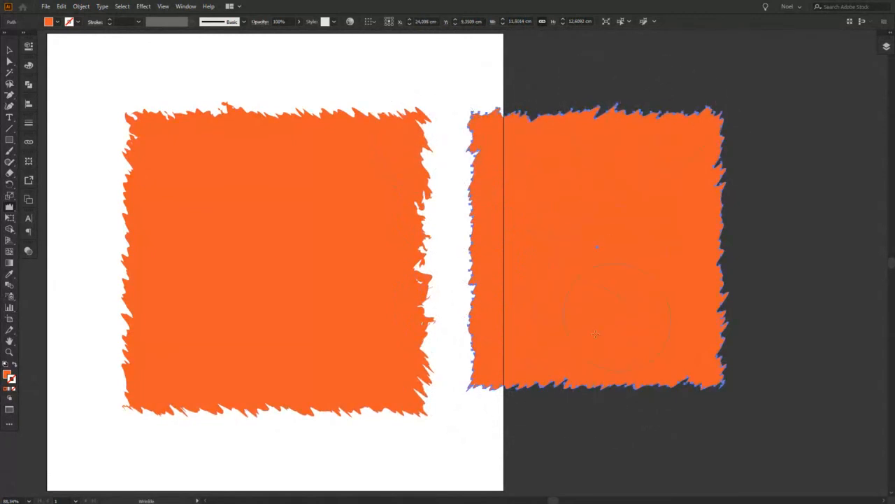
Step: Enlarge the second wrinkled shape to about 12.7 by 13 cm and position it beside the first one
{"action": "left_click", "coordinate": [9, 51]}
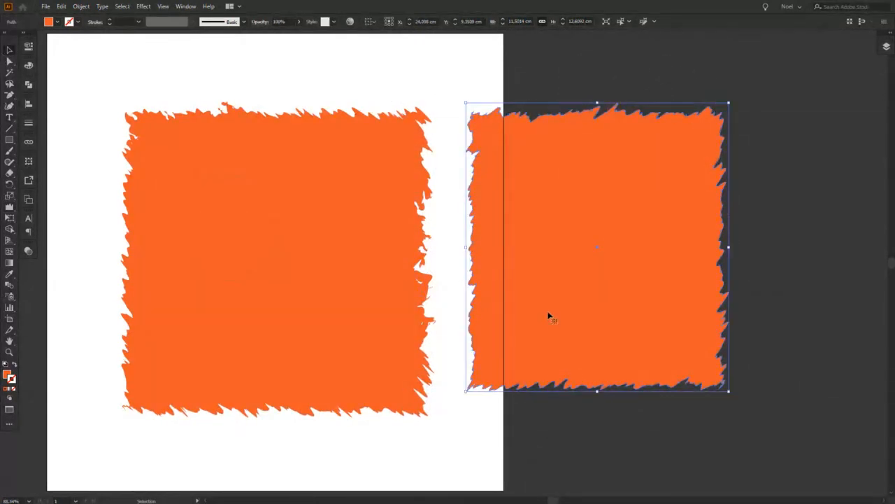
{"action": "left_click_drag", "start_coordinate": [561, 331], "coordinate": [547, 351]}
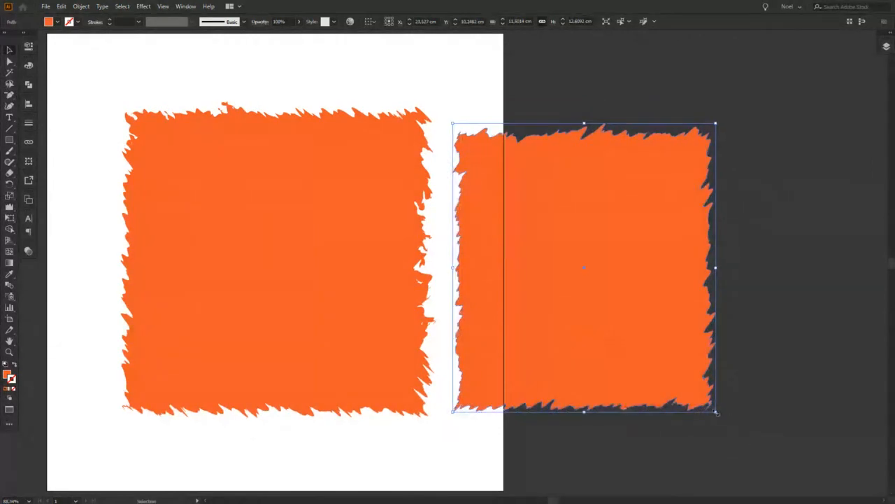
{"action": "left_click_drag", "start_coordinate": [717, 413], "coordinate": [744, 422]}
{"action": "mouse_move", "coordinate": [634, 315]}
{"action": "left_mouse_down"}
{"action": "mouse_move", "coordinate": [638, 327]}
{"action": "mouse_move", "coordinate": [637, 312]}
{"action": "left_mouse_up"}
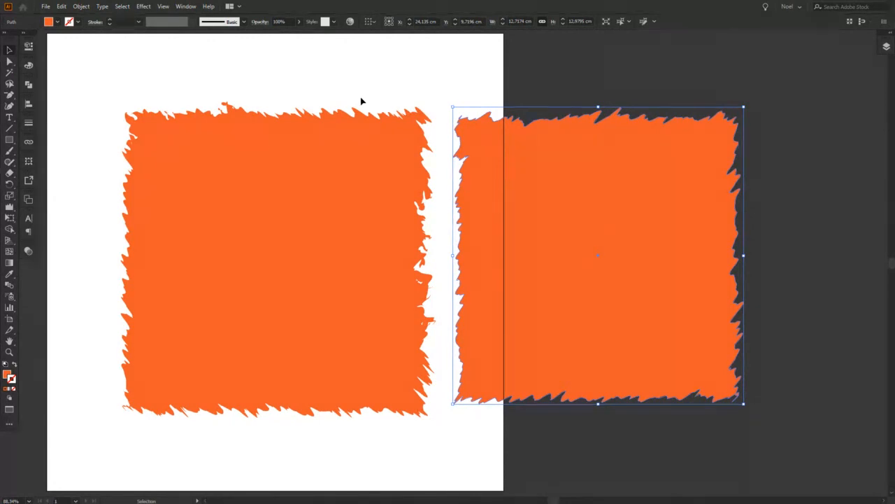
Step: Switch to the Blackboard course content in Chrome and look through the Tutoriais folder's Illustrator links
{"action": "key", "text": "alt+Tab"}
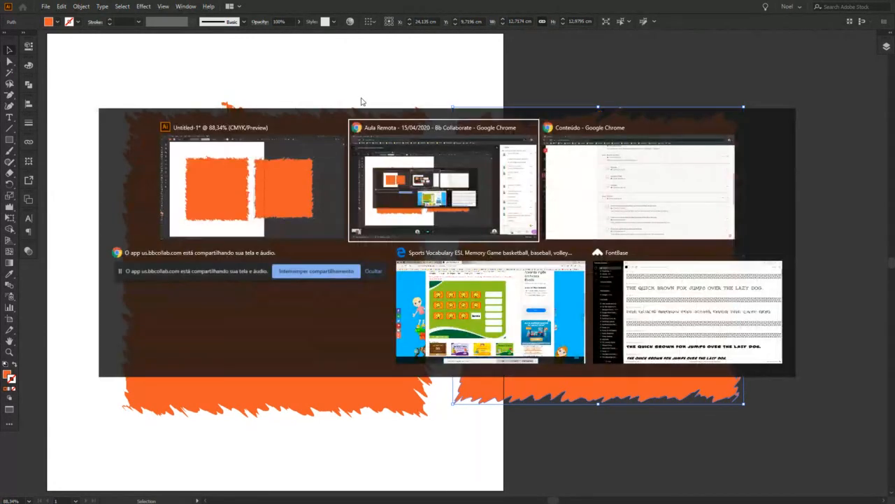
{"action": "key", "text": "alt+Tab"}
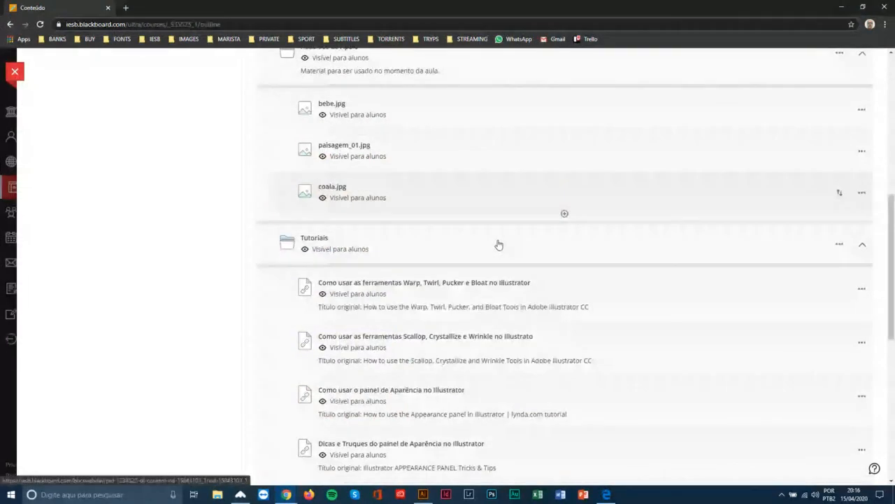
{"action": "scroll", "coordinate": [499, 244], "scroll_direction": "down", "scroll_amount": 2}
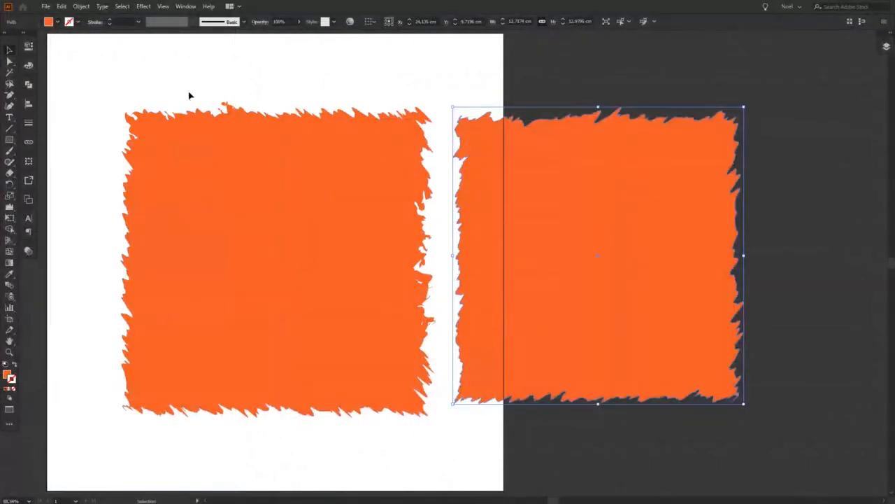
Step: Return to Illustrator and delete both wrinkled shapes
{"action": "left_click_drag", "start_coordinate": [189, 94], "coordinate": [689, 393]}
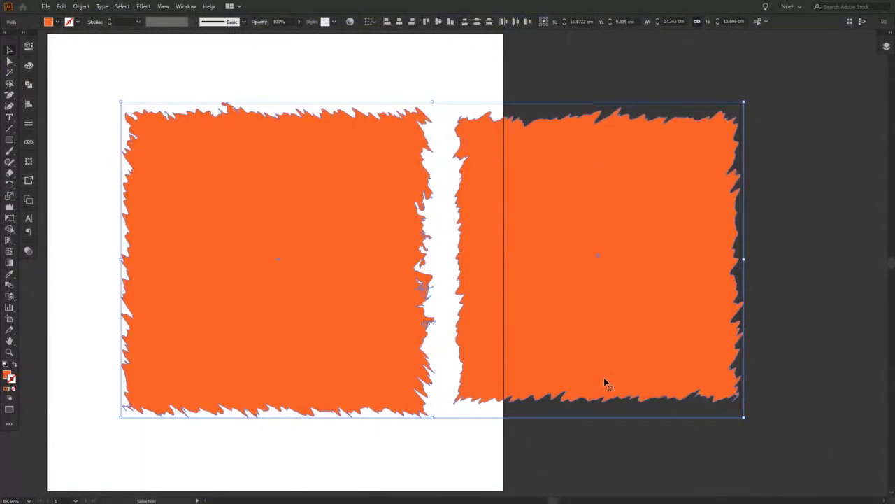
{"action": "key", "text": "Delete"}
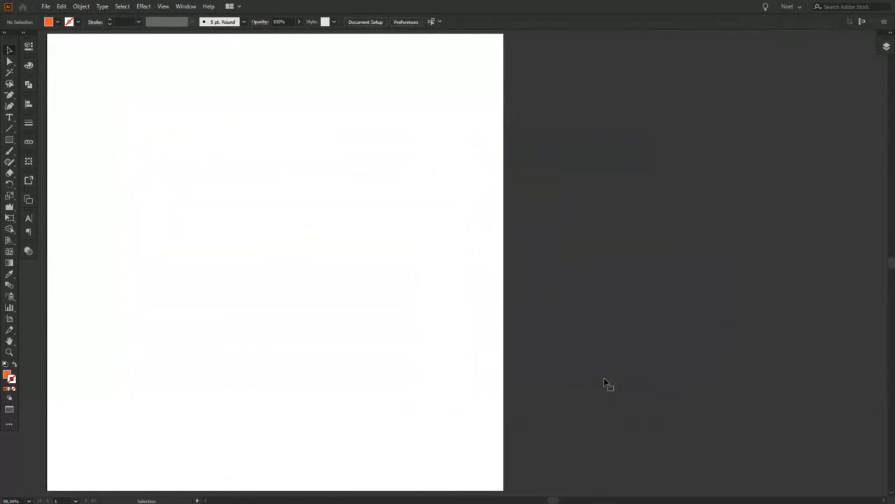